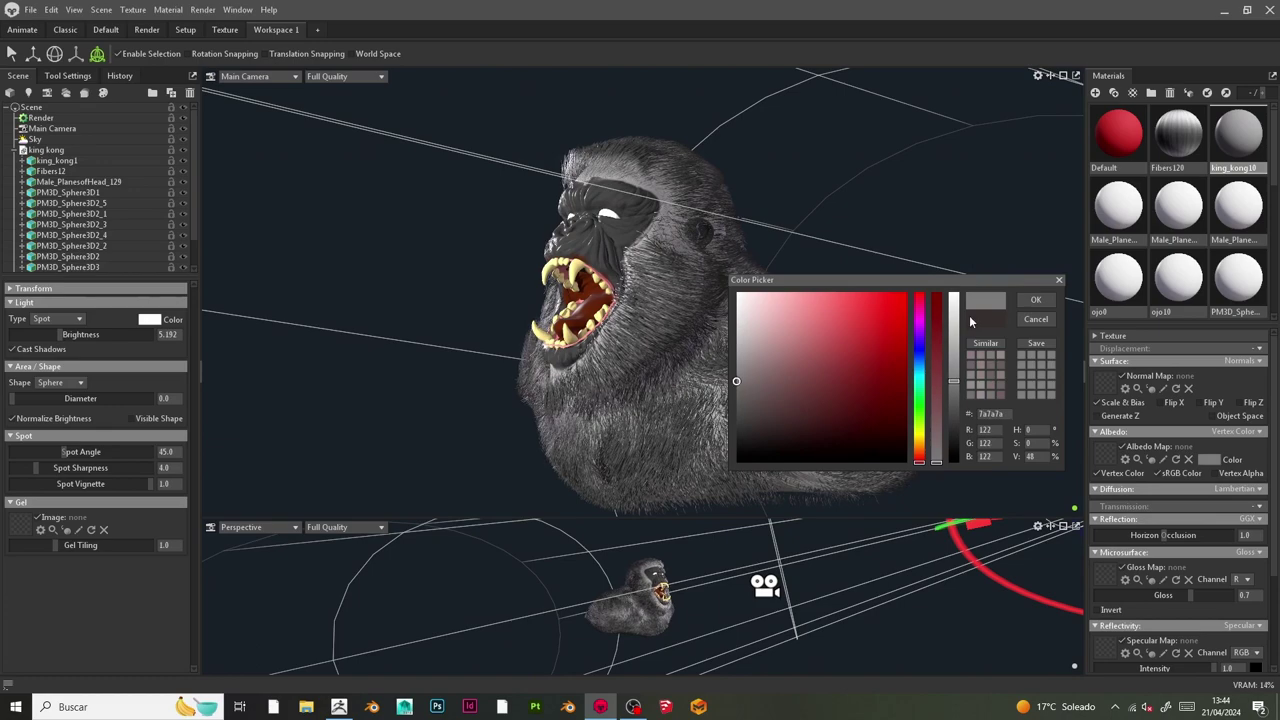
Step: Apply grey 7a7a7a as the king_kong10 albedo colour and reposition the spot light so it shines from in front of the gorilla
click(1035, 300)
scroll(880, 268, down, 2)
drag(880, 268, 776, 283)
scroll(833, 282, down, 4)
drag(727, 449, 640, 432)
drag(727, 425, 610, 360)
right_drag(610, 360, 788, 337)
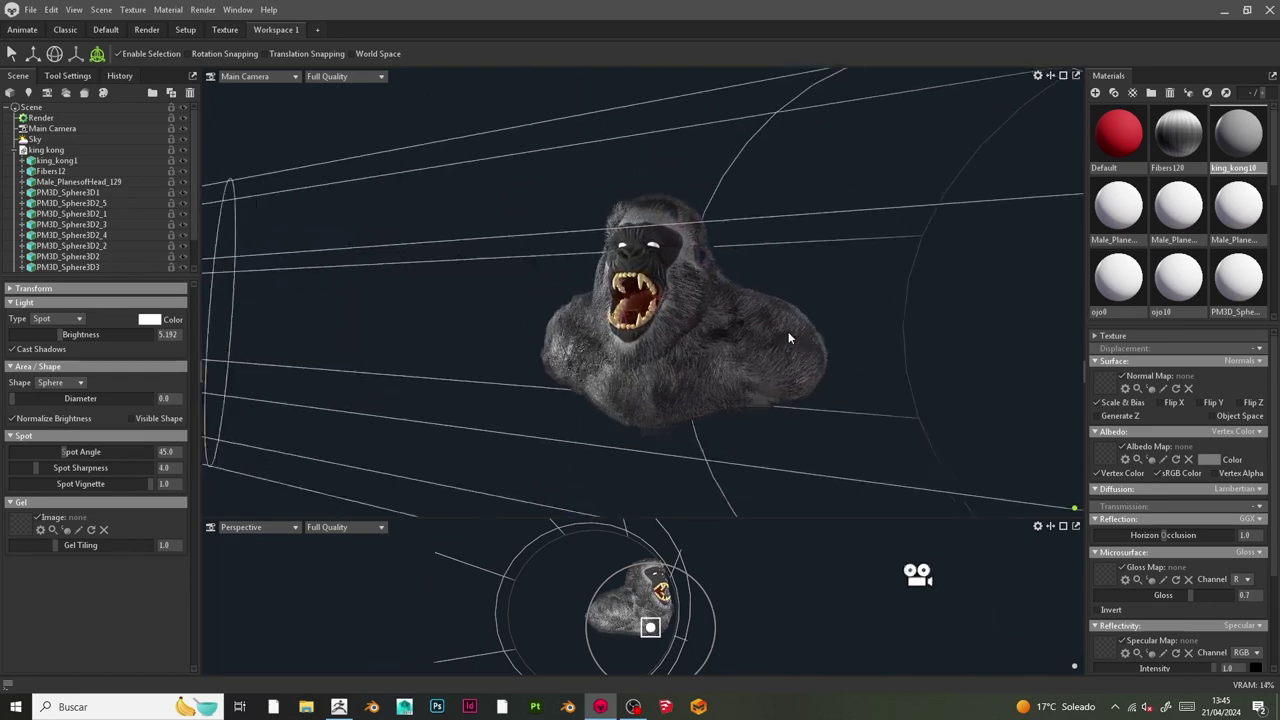
drag(788, 338, 727, 351)
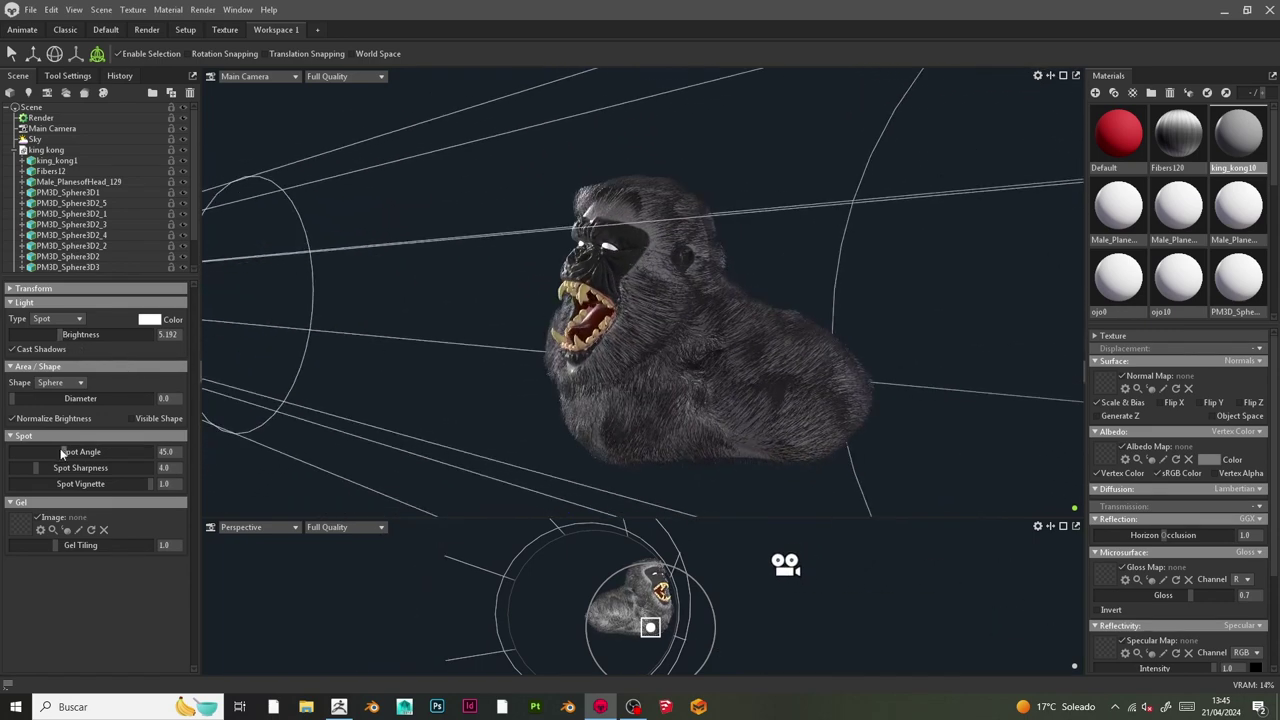
Step: Try a wider, stronger spot light with spot angle 80.77, diameter 215.0 and brightness 10.67
drag(62, 453, 105, 446)
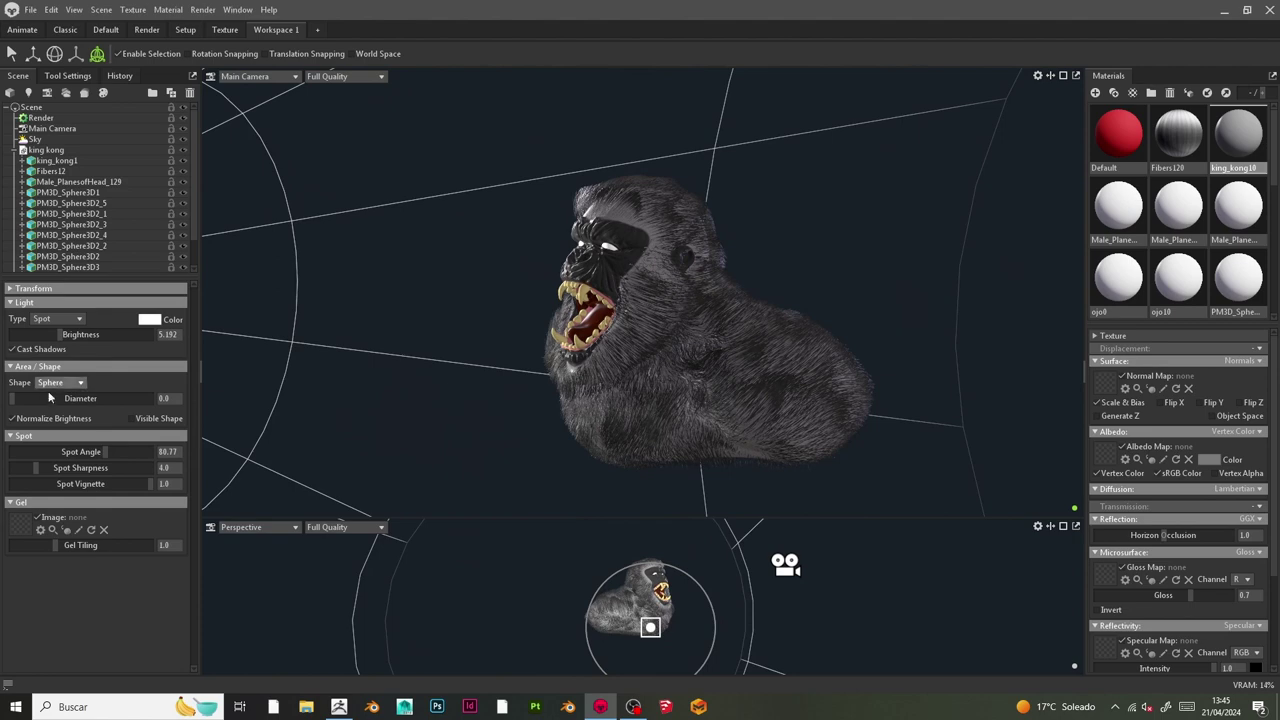
drag(49, 398, 116, 398)
drag(80, 343, 96, 334)
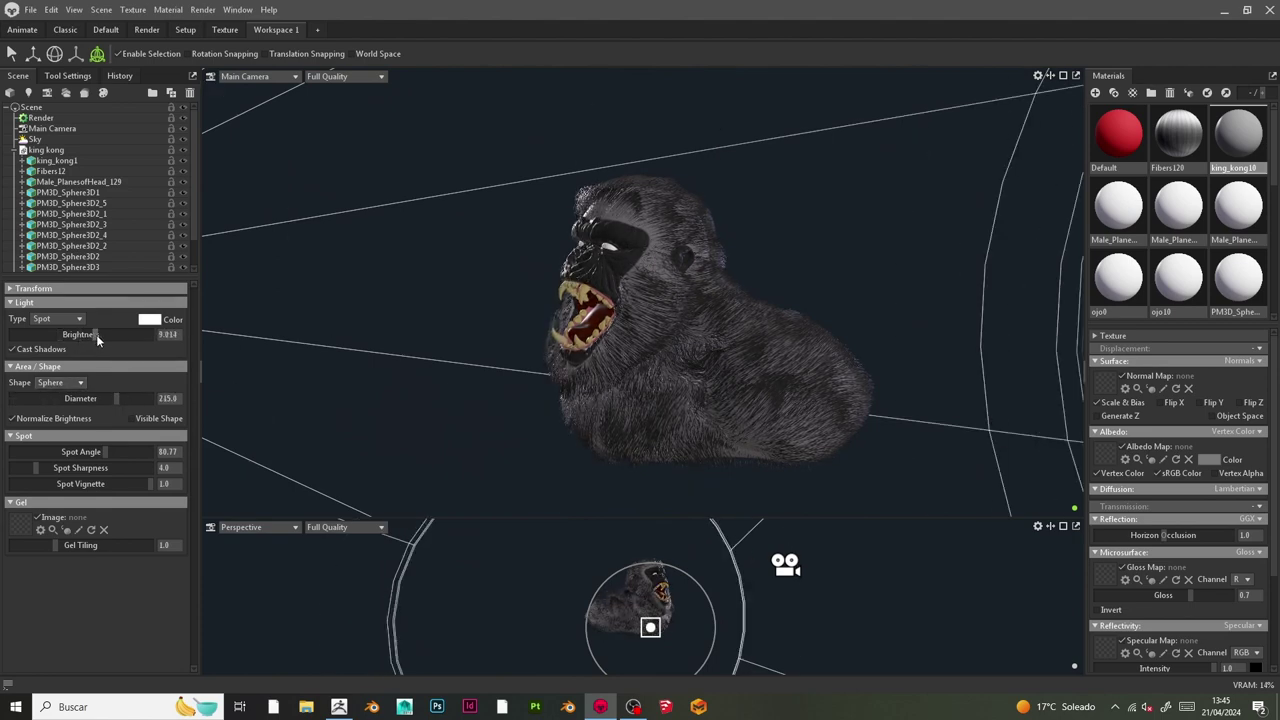
mouse_move(330, 335)
mouse_down()
mouse_move(428, 335)
mouse_move(546, 363)
mouse_move(423, 322)
mouse_move(350, 325)
mouse_up()
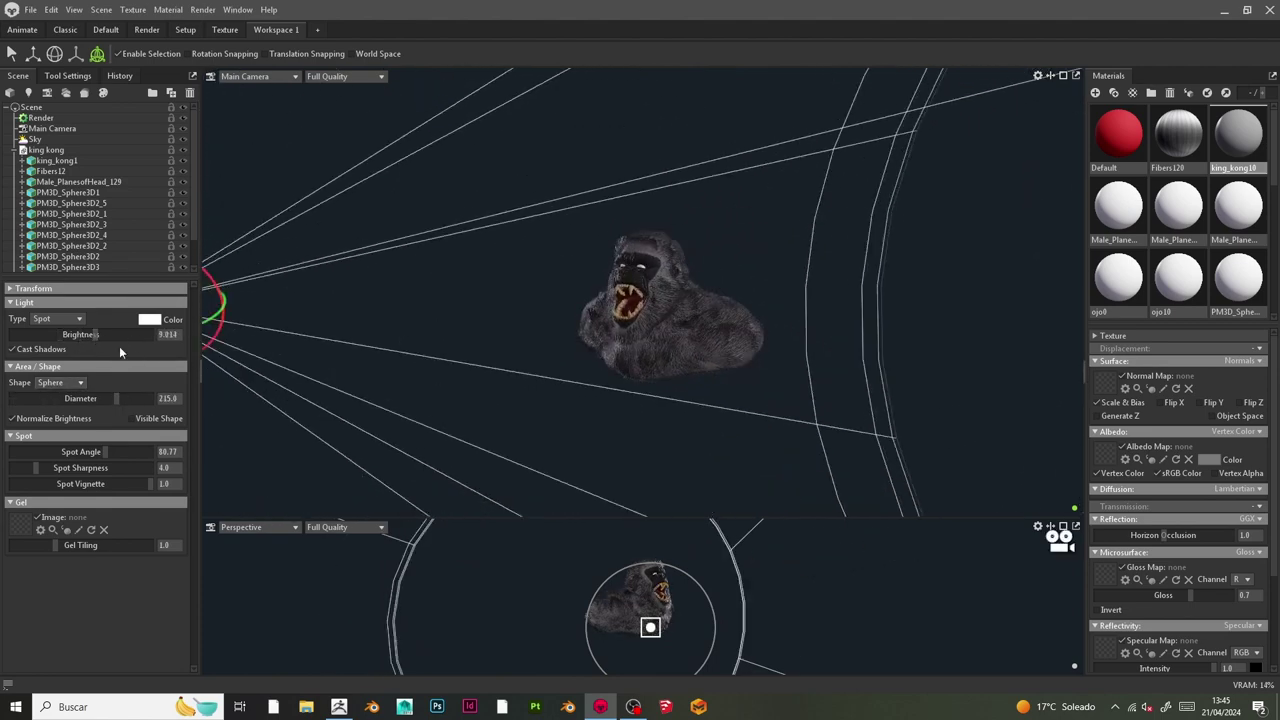
drag(119, 337, 134, 335)
scroll(620, 360, down, 5)
scroll(766, 326, up, 9)
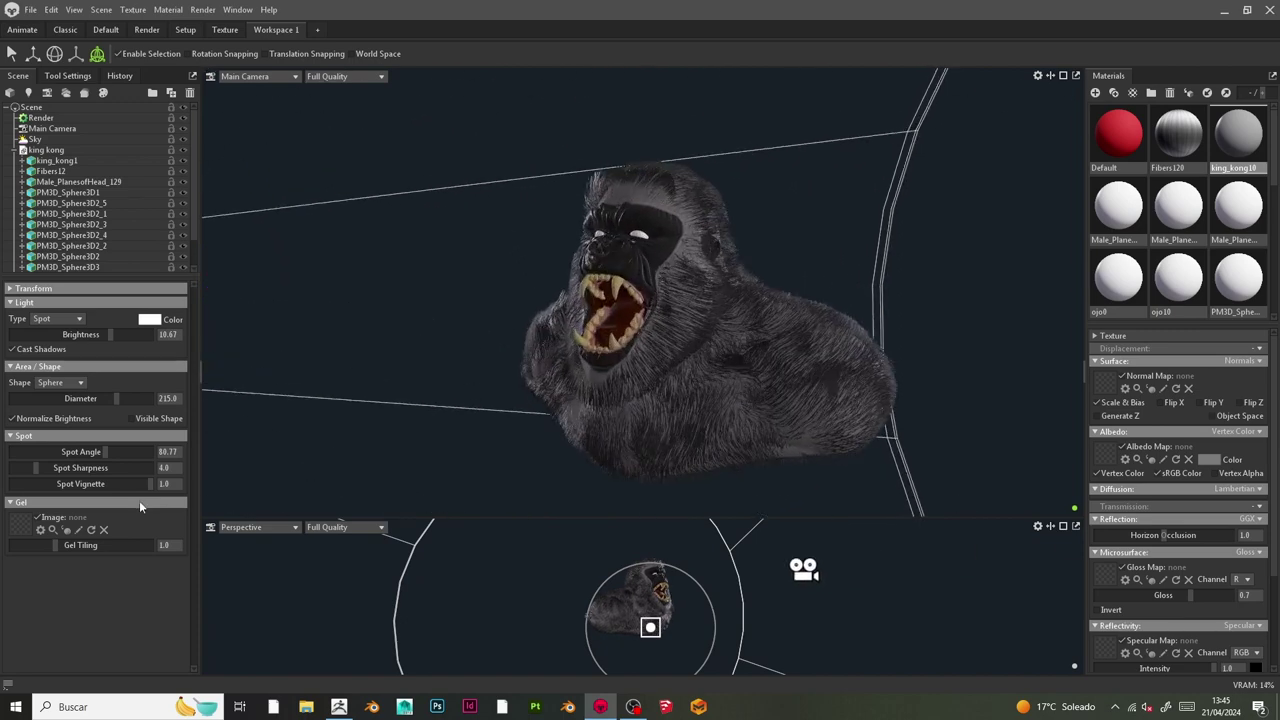
Step: Set the front spot light's spot angle to 28.27, its diameter to 13.89 and its brightness to 5.192
drag(105, 452, 44, 459)
mouse_move(72, 398)
mouse_down()
mouse_move(30, 398)
mouse_move(54, 397)
mouse_up()
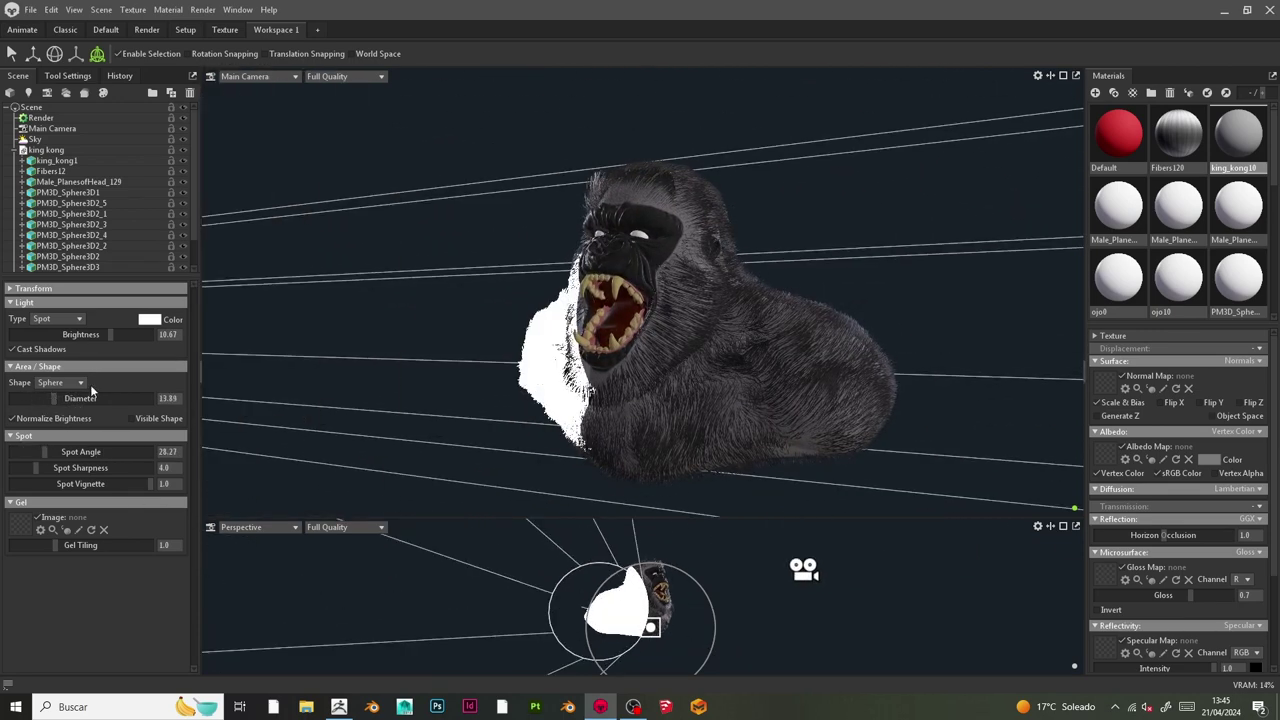
drag(93, 334, 59, 334)
Step: Raise the front spot light, tilt it about 10 degrees down towards the gorilla and move it slightly farther away
scroll(445, 326, down, 10)
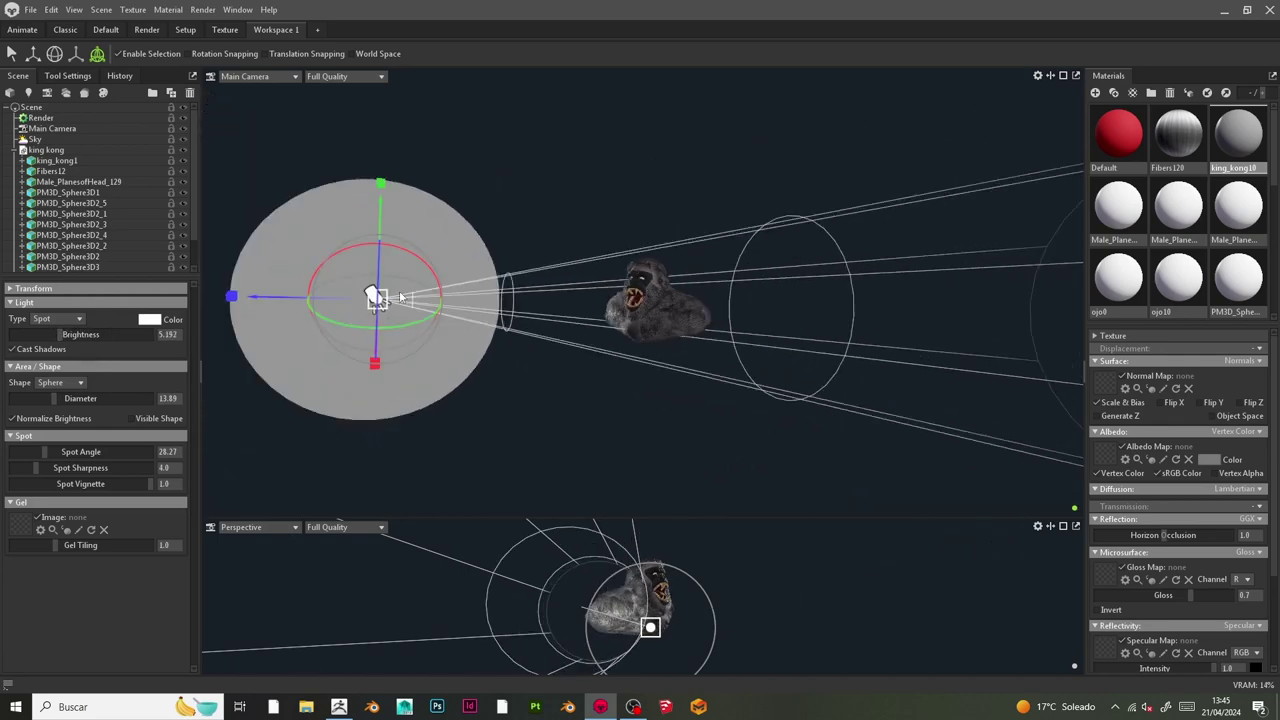
drag(383, 217, 429, 198)
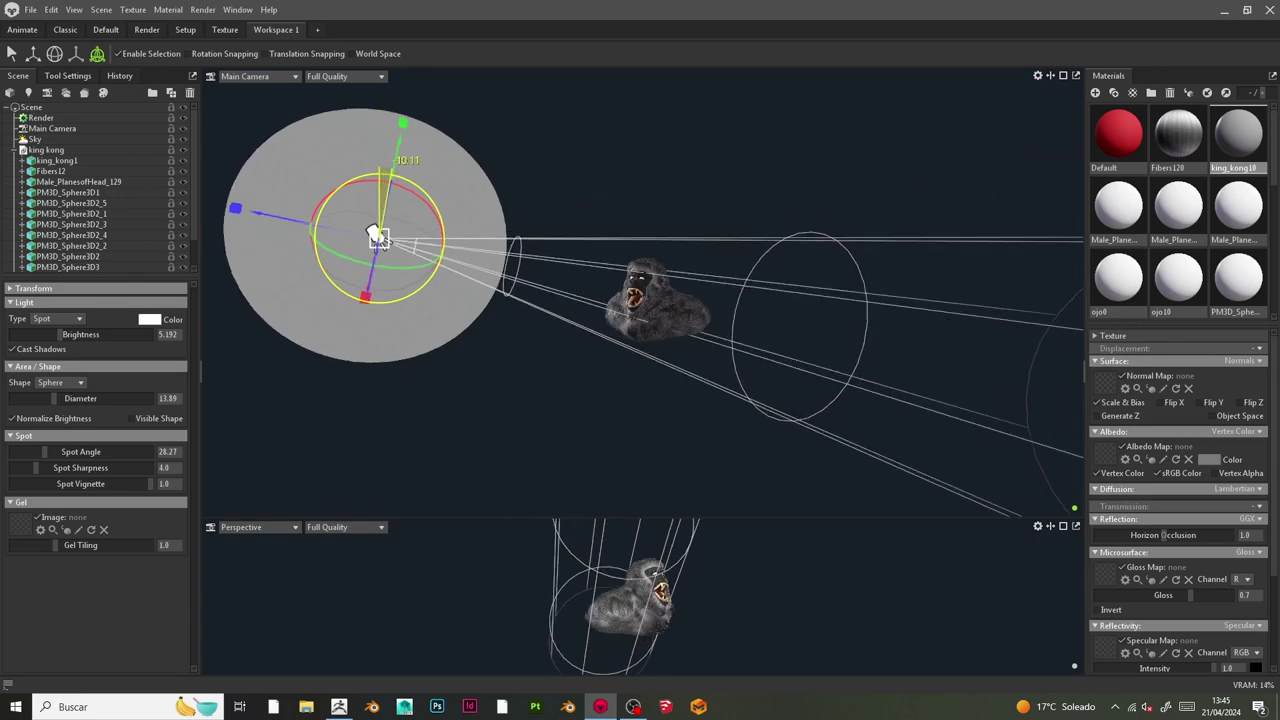
mouse_move(281, 220)
mouse_down()
mouse_move(316, 229)
mouse_move(257, 214)
mouse_up()
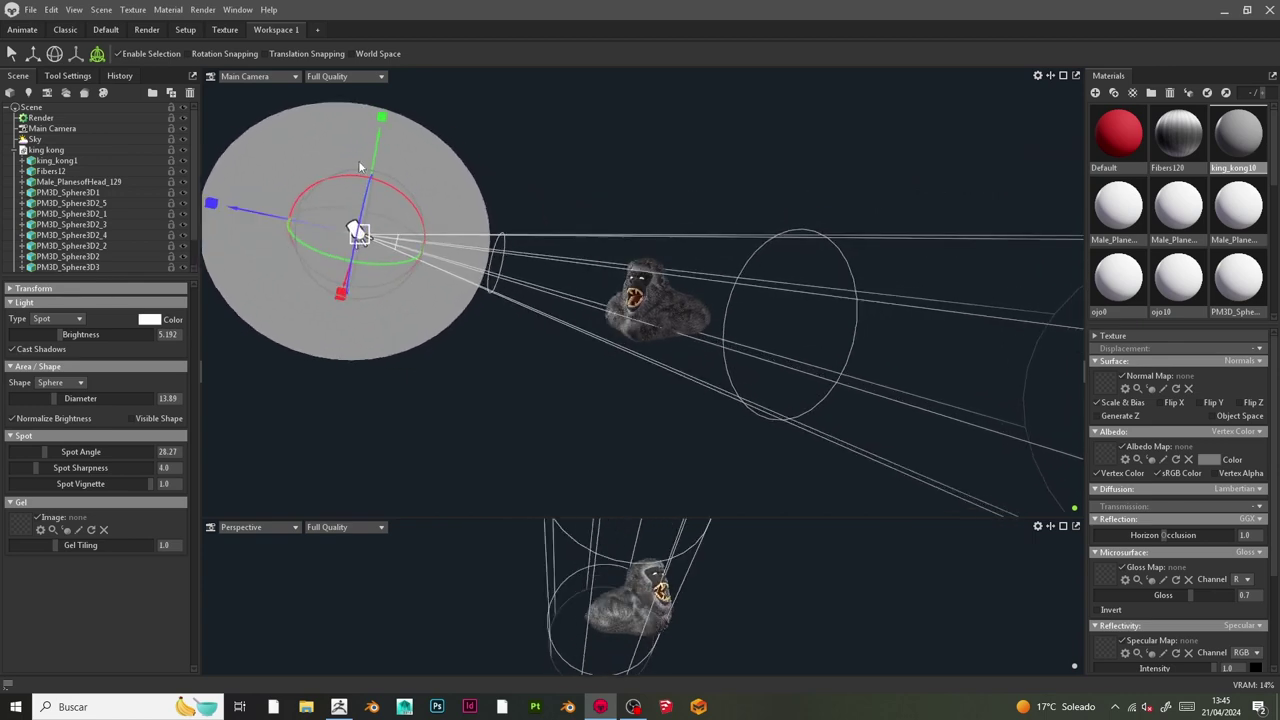
drag(379, 152, 381, 143)
scroll(712, 338, up, 10)
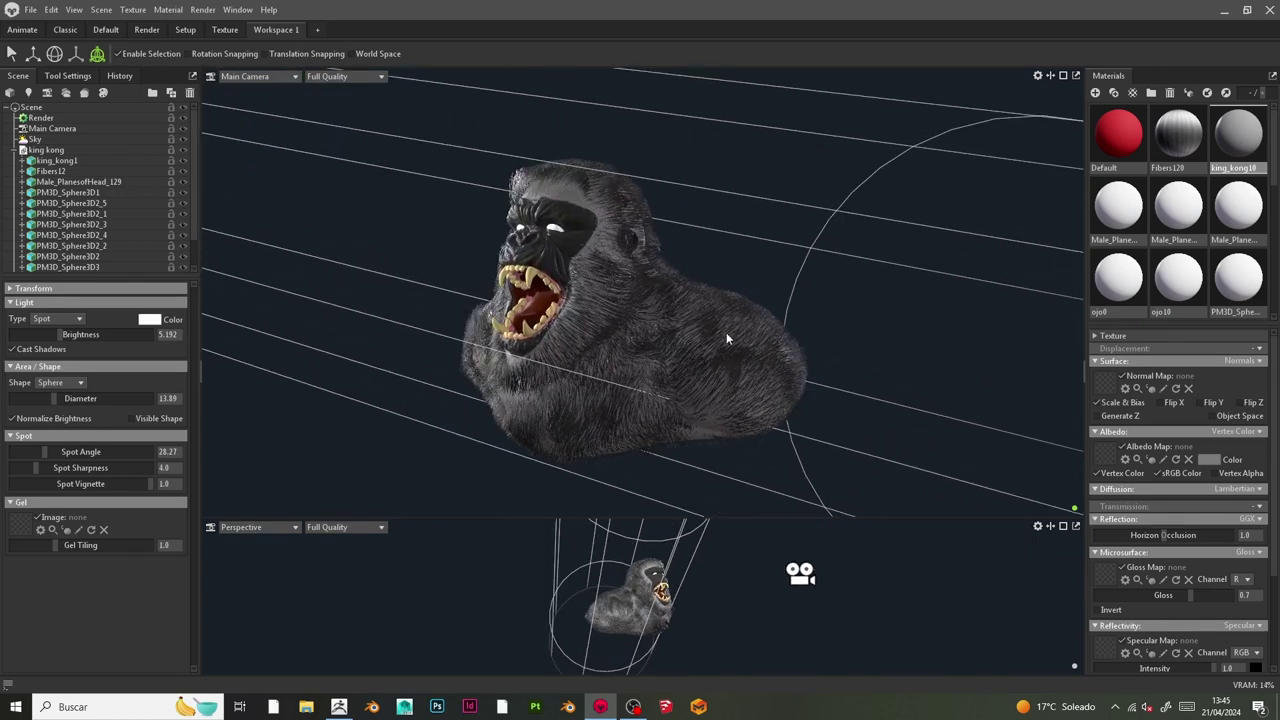
scroll(727, 340, up, 4)
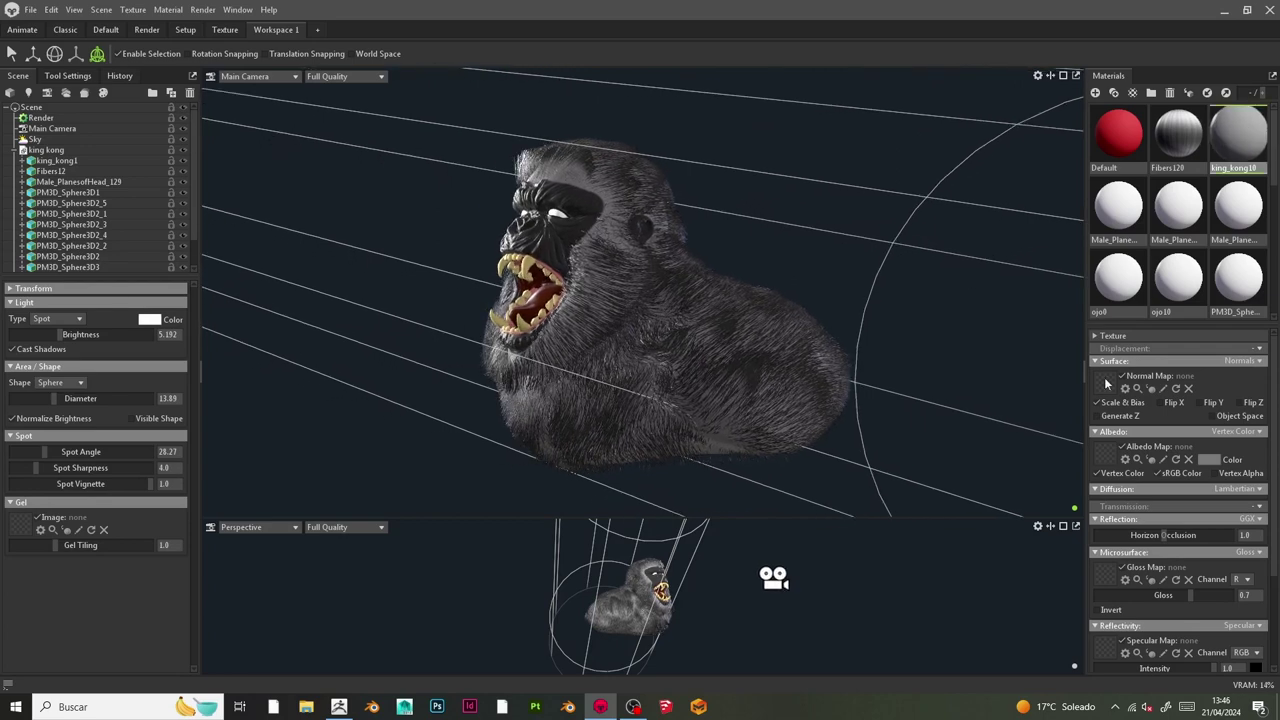
Step: Change the king_kong10 material's albedo colour to dark grey 5b5757
click(1107, 456)
click(1221, 524)
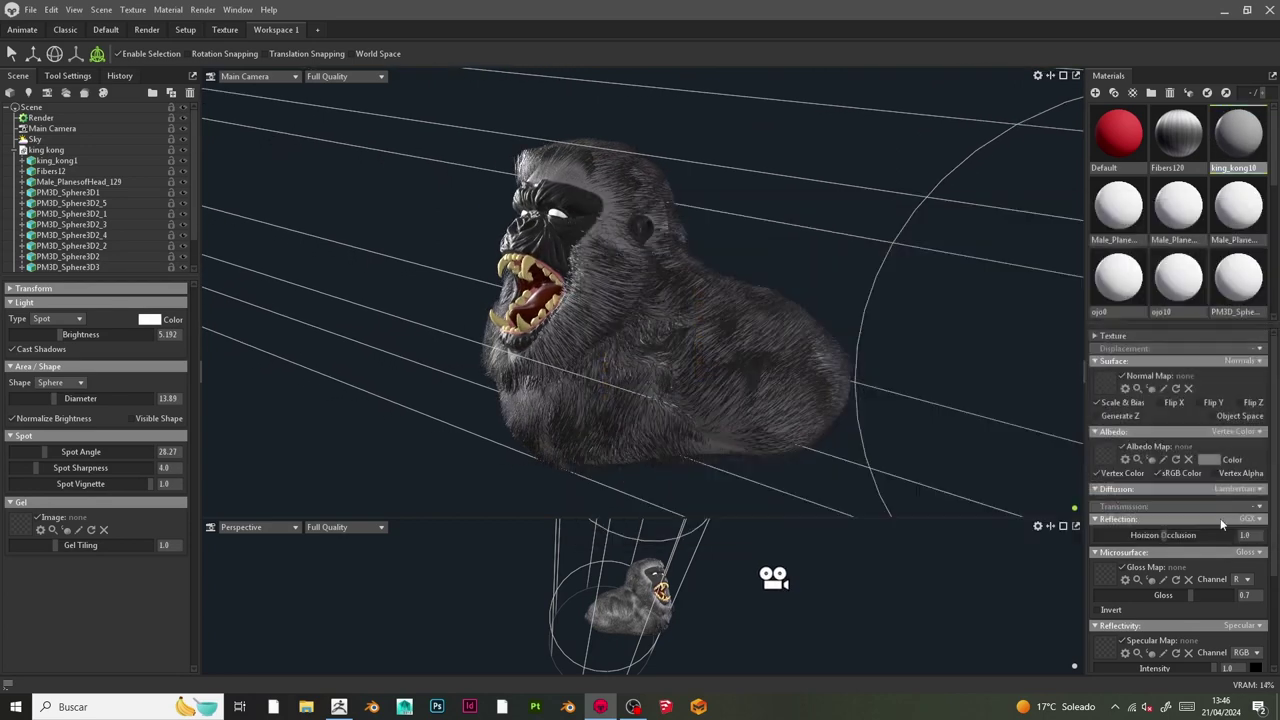
click(1211, 459)
click(744, 404)
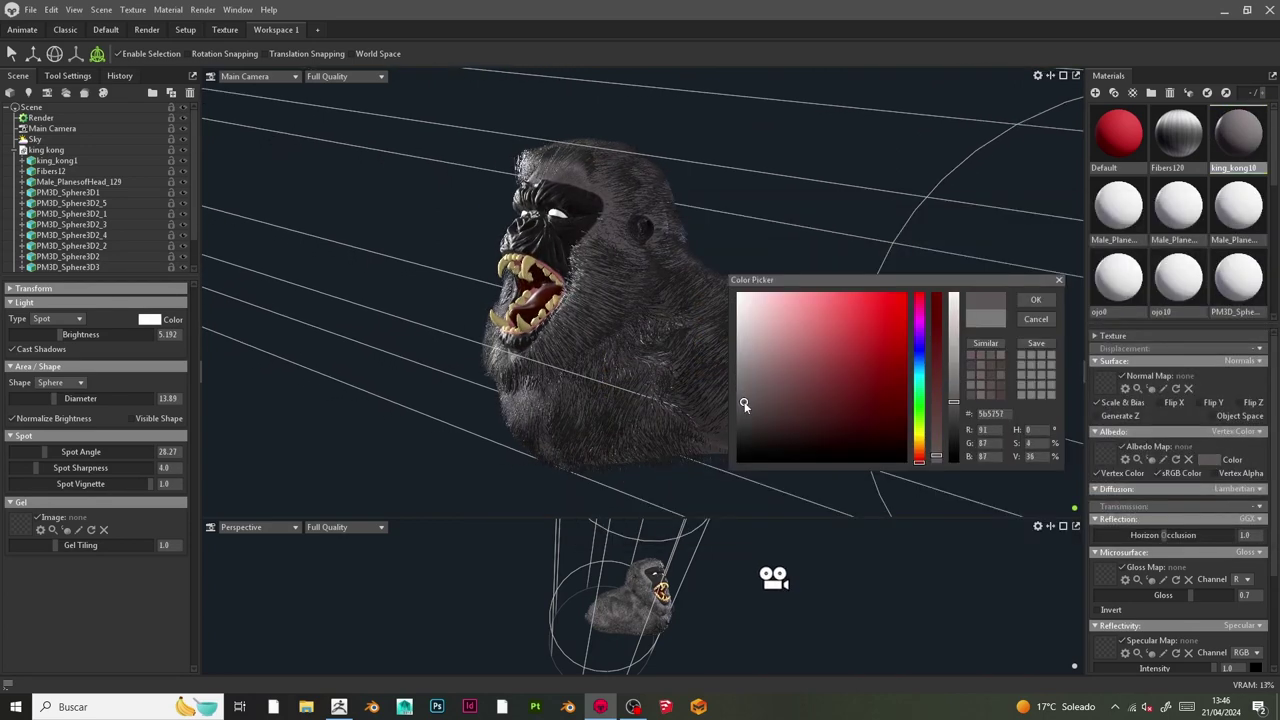
click(1046, 298)
Step: Add a second spot light, place it to light the gorilla's back and side of the head, and set its brightness to 5.986
click(661, 214)
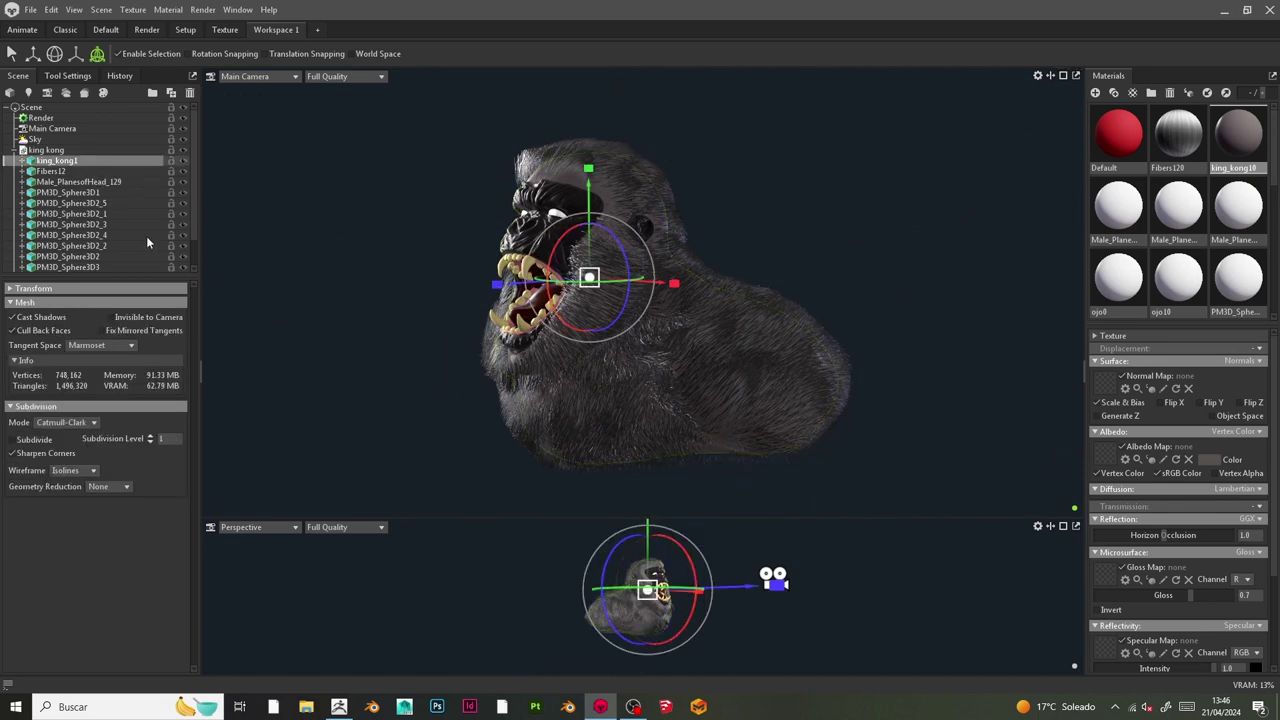
scroll(147, 243, down, 2)
click(118, 266)
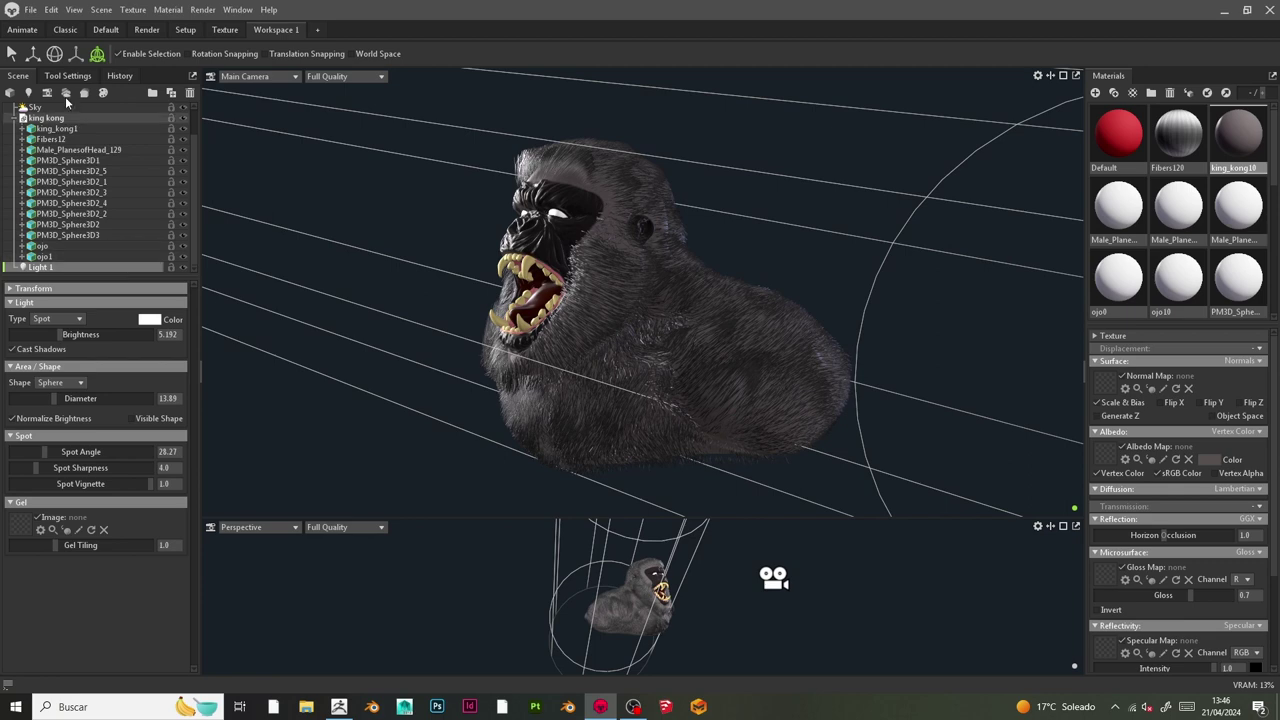
click(29, 93)
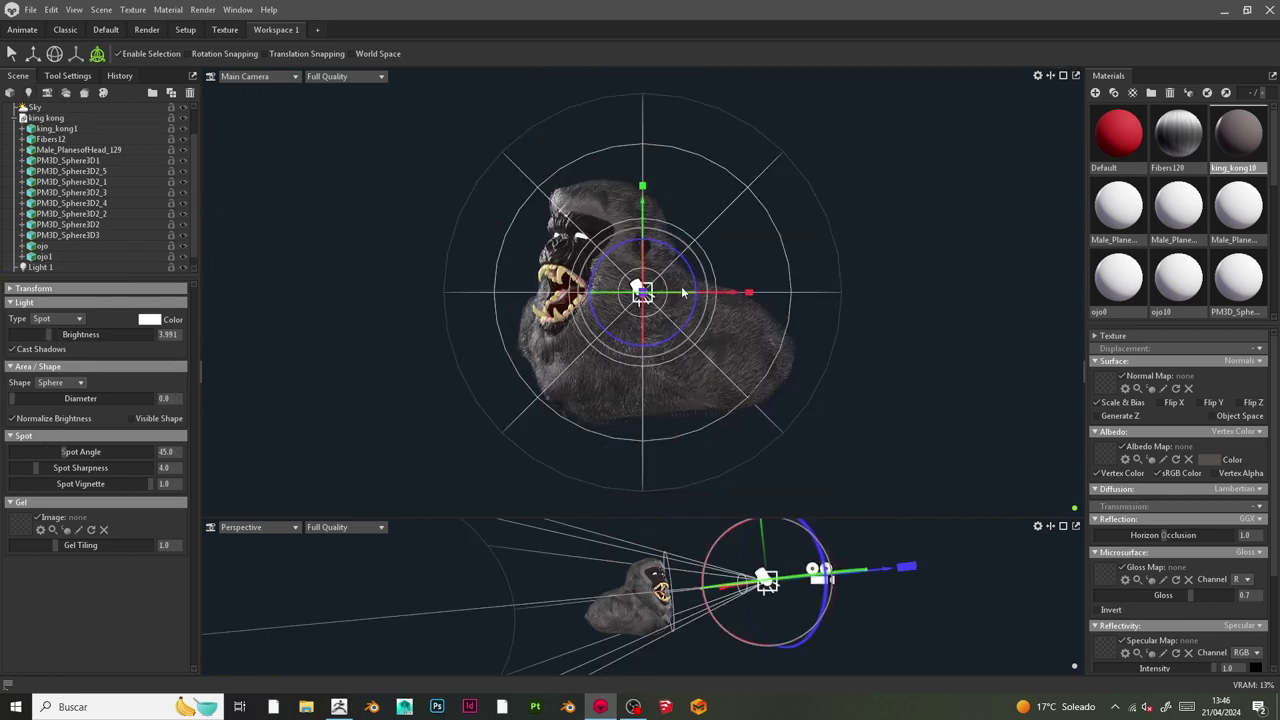
drag(683, 292, 788, 361)
drag(48, 334, 67, 334)
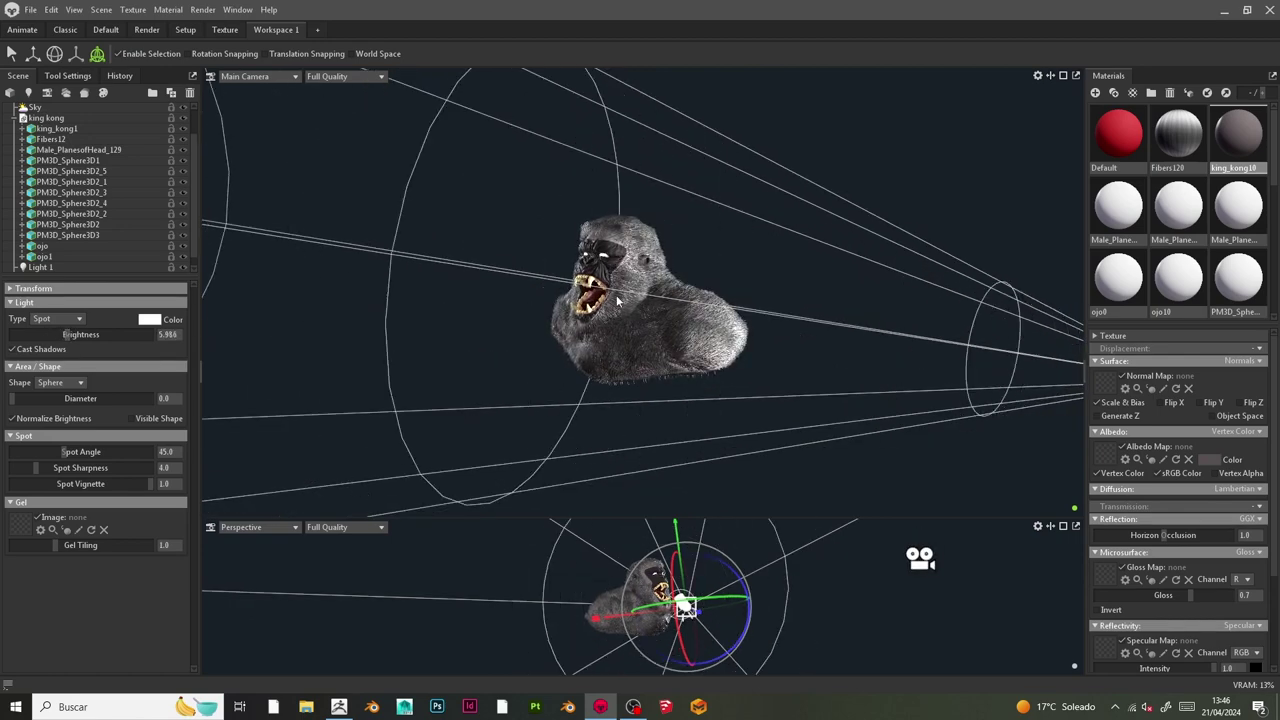
scroll(617, 301, up, 3)
drag(697, 325, 745, 328)
Step: Change the second spot light's colour to light blue
click(153, 318)
click(839, 317)
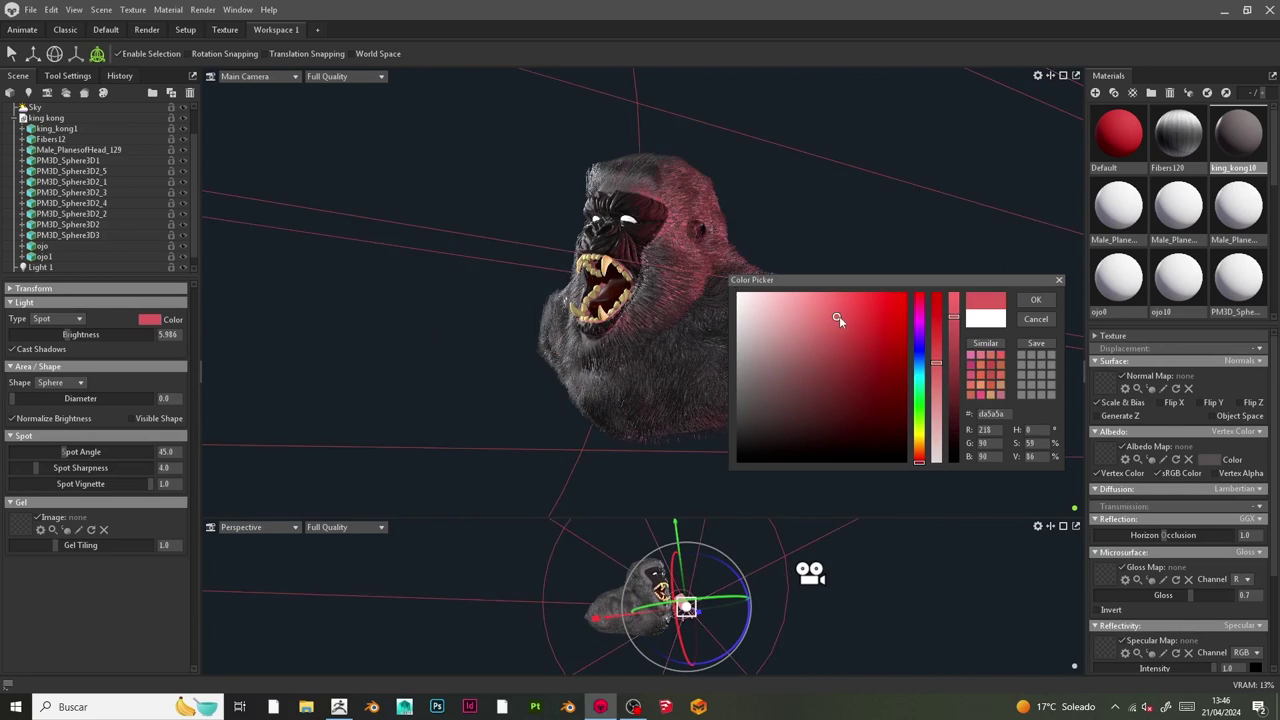
drag(839, 316, 861, 303)
click(922, 395)
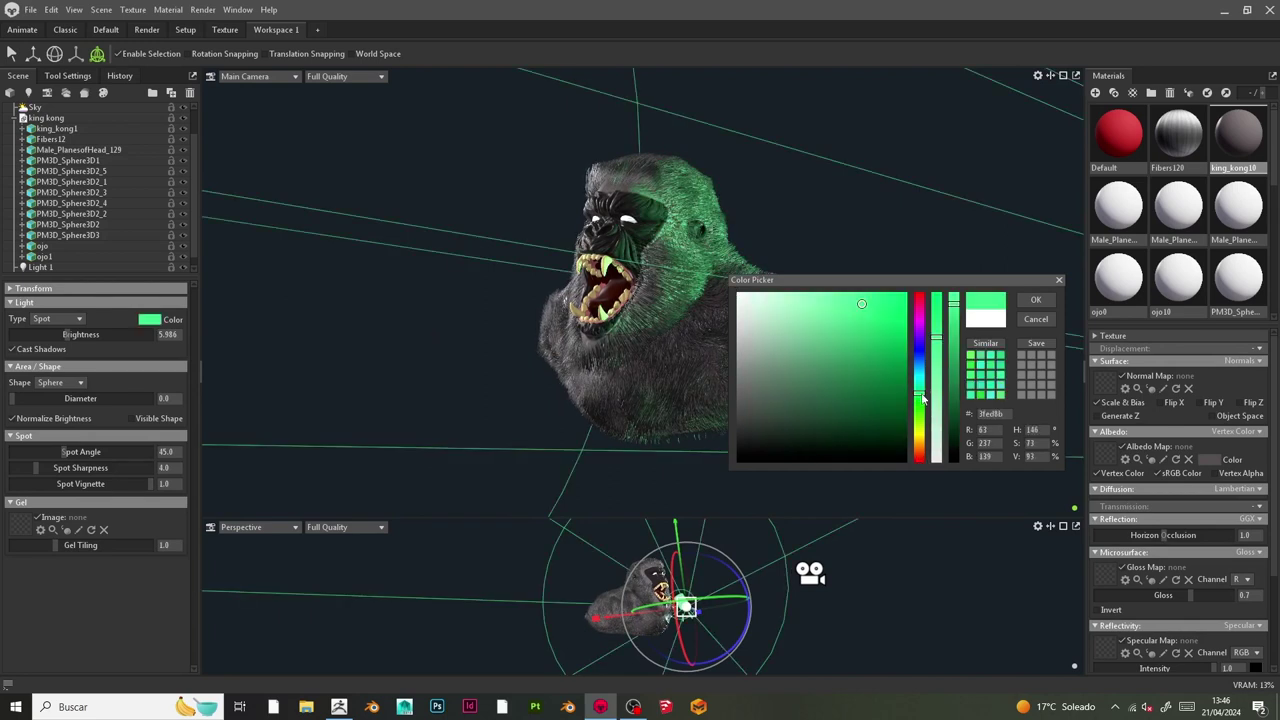
drag(925, 378, 928, 376)
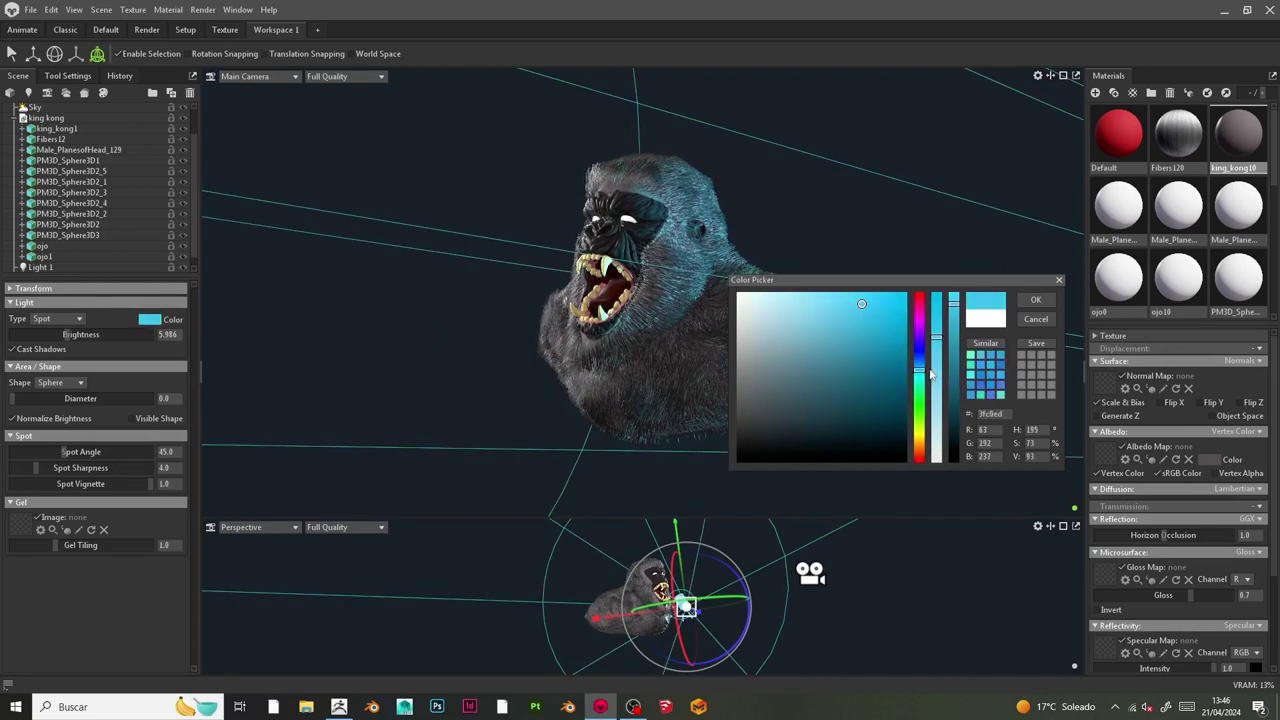
click(1036, 300)
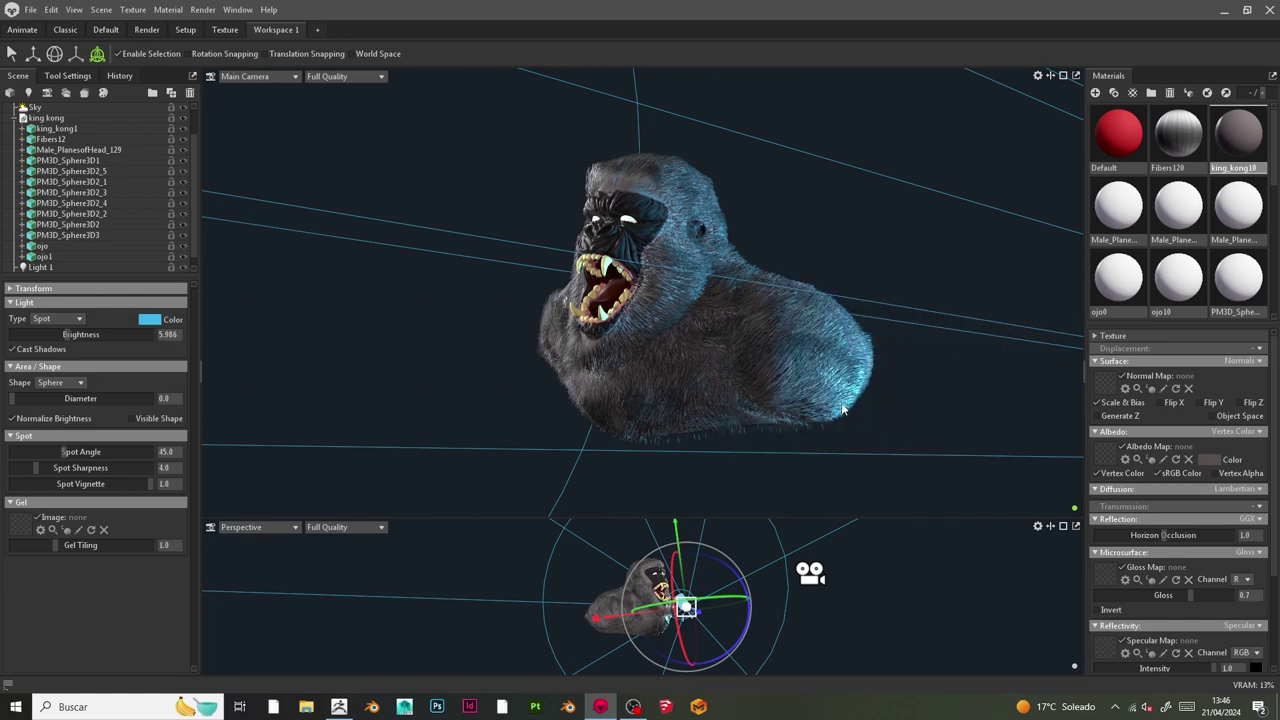
Step: Add a third spot light and move it above the gorilla
scroll(843, 408, up, 2)
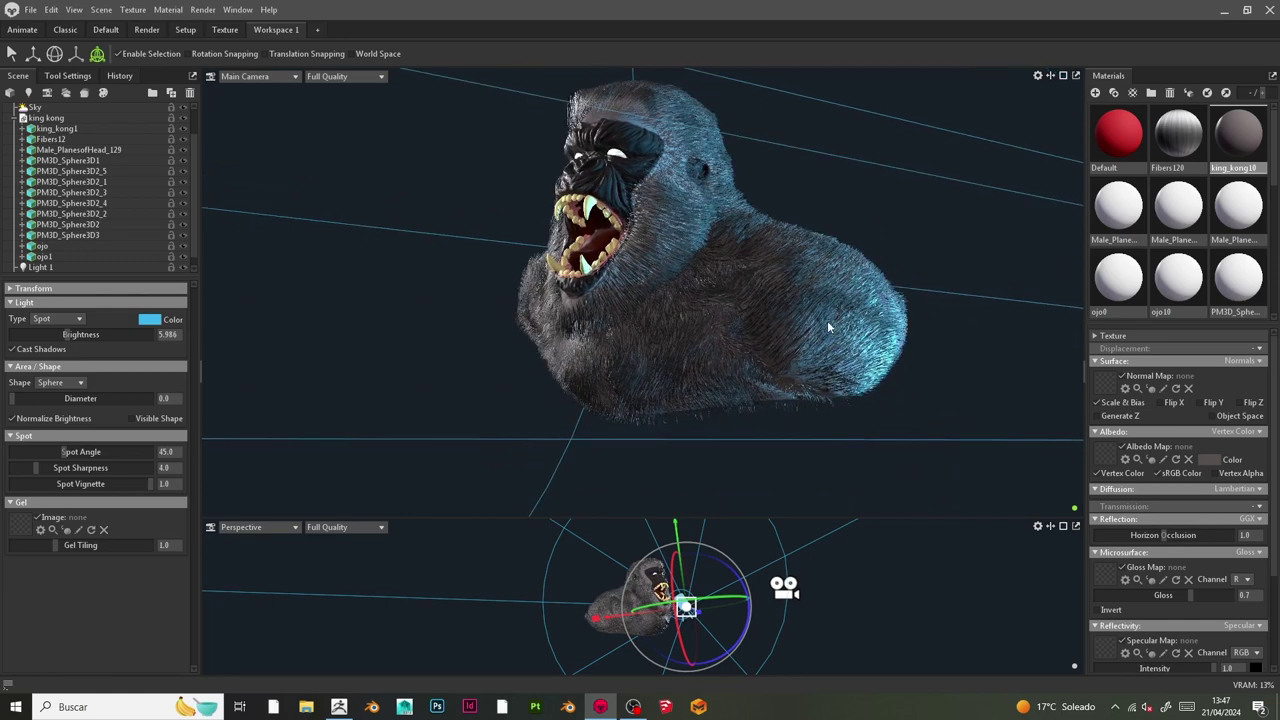
scroll(862, 373, down, 3)
scroll(870, 380, up, 3)
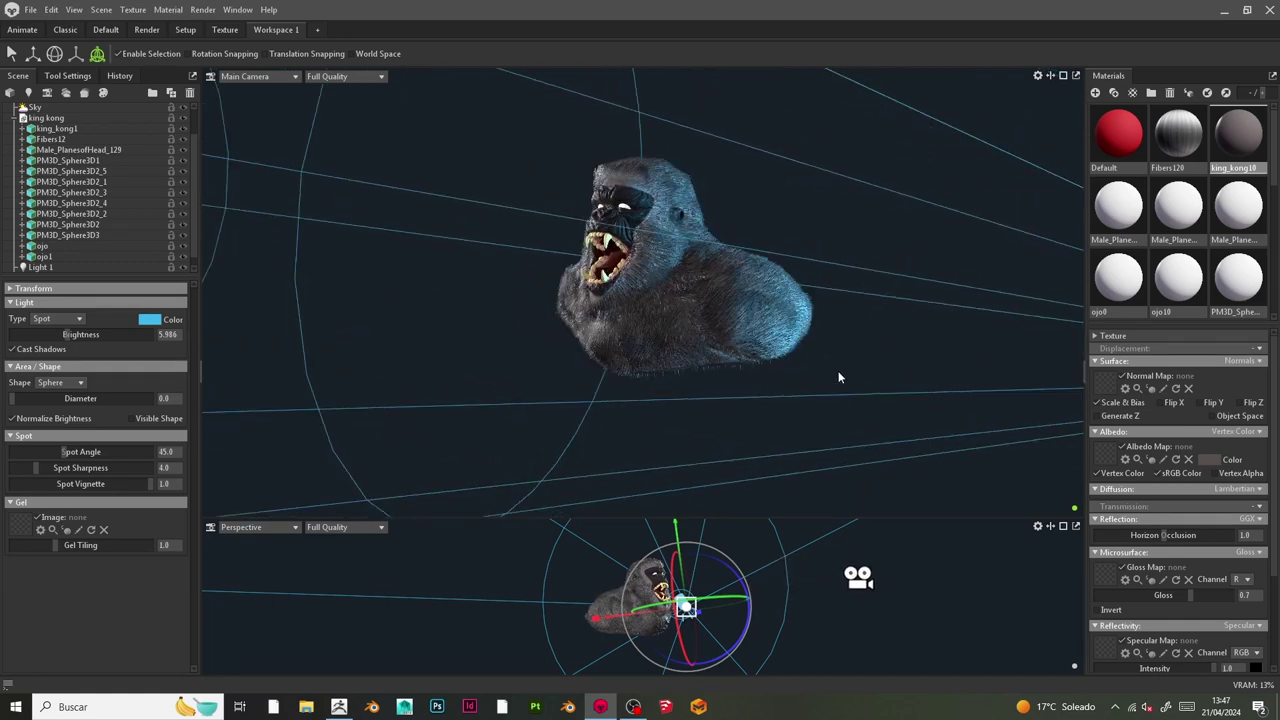
scroll(600, 360, down, 2)
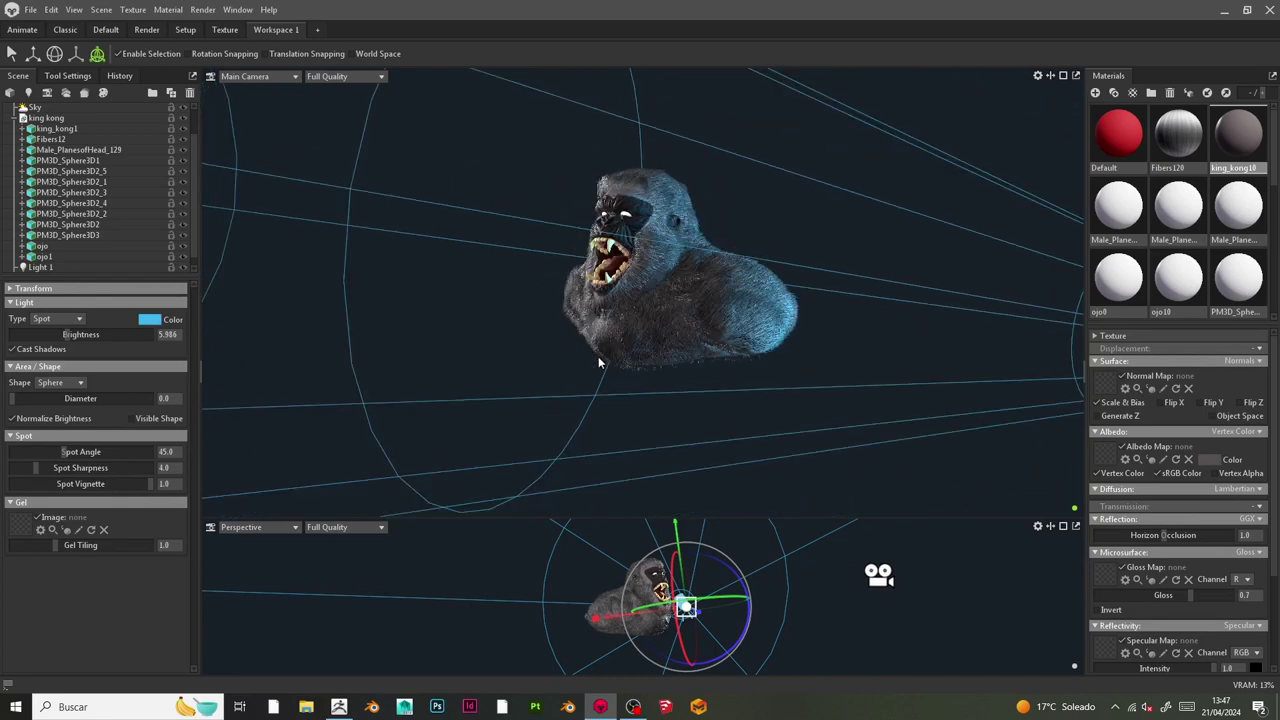
click(29, 93)
scroll(626, 320, down, 3)
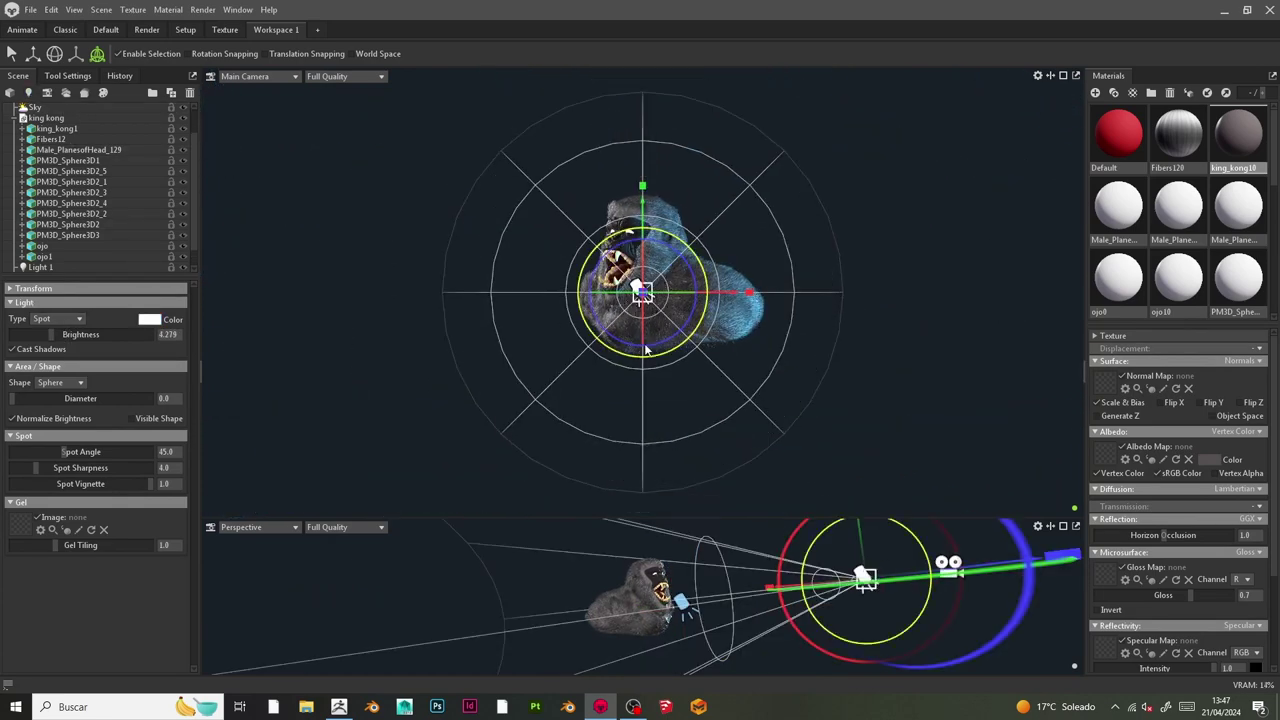
drag(641, 346, 549, 315)
scroll(740, 309, down, 3)
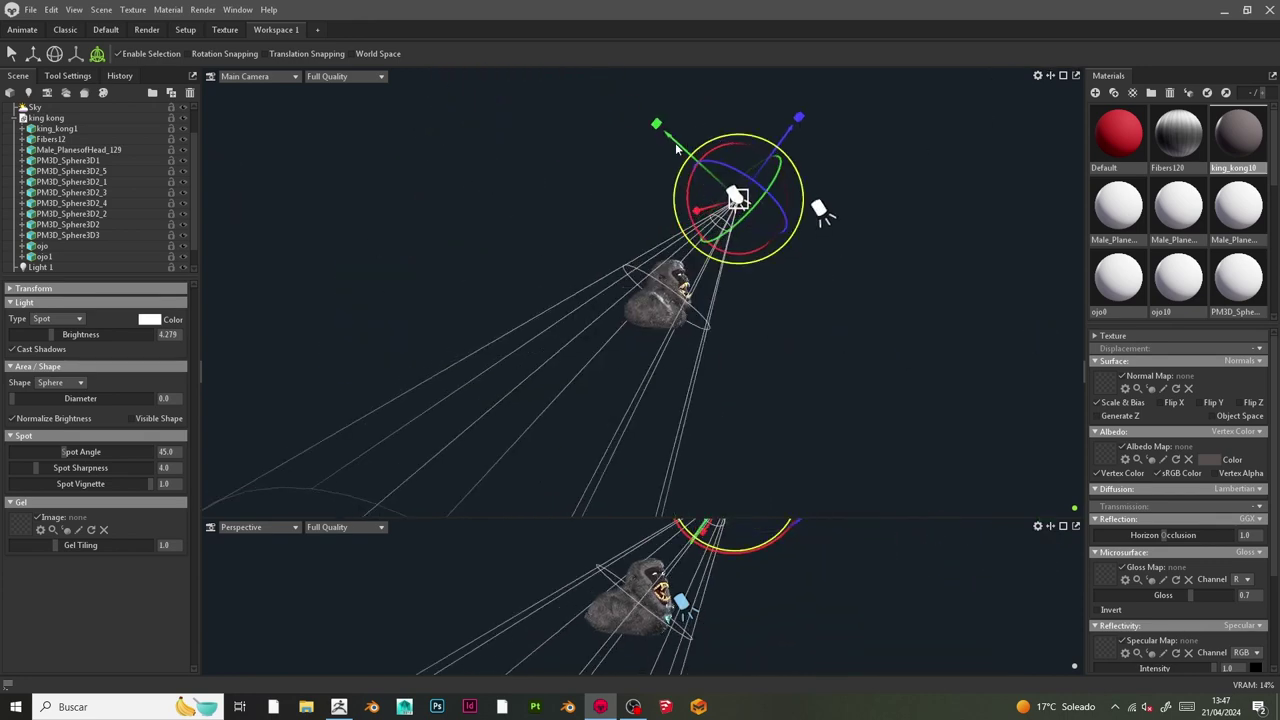
Step: Move and rotate the white overhead spot light so its cone points down at the gorilla
click(739, 190)
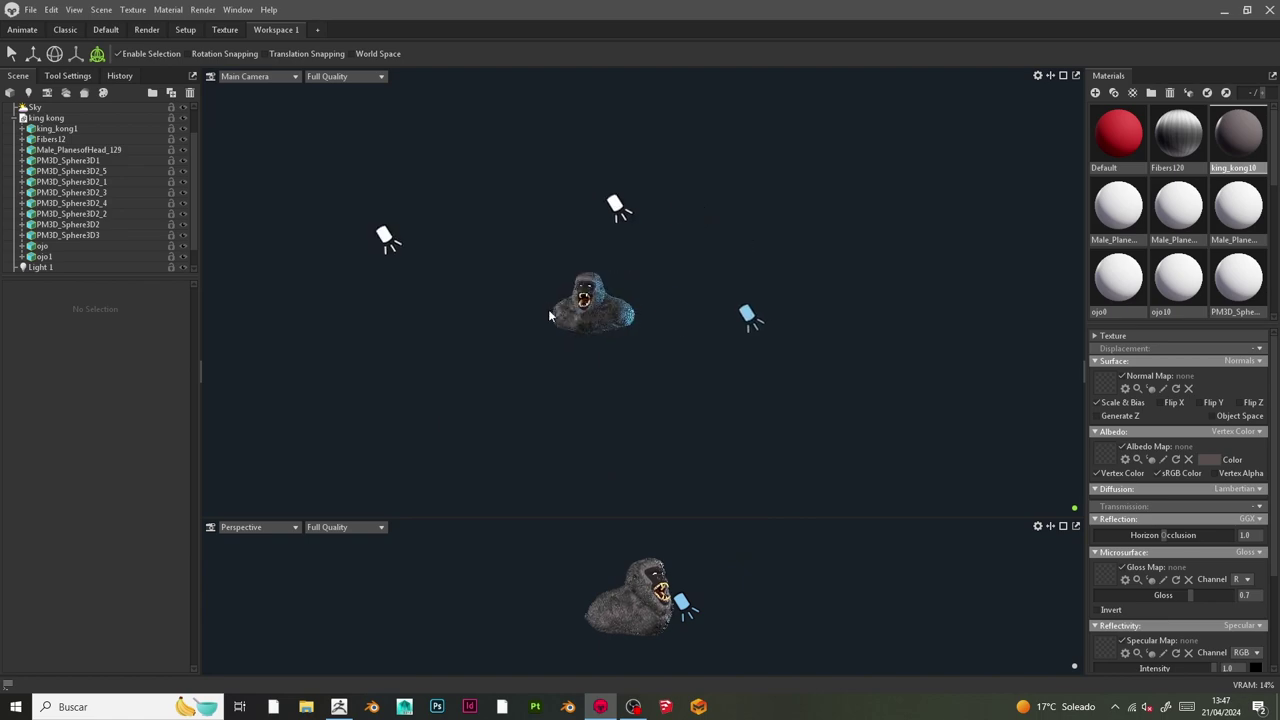
click(616, 206)
drag(690, 262, 560, 262)
drag(563, 160, 742, 45)
drag(717, 120, 835, 168)
drag(820, 225, 986, 243)
drag(760, 236, 645, 230)
drag(778, 180, 742, 164)
drag(737, 147, 815, 185)
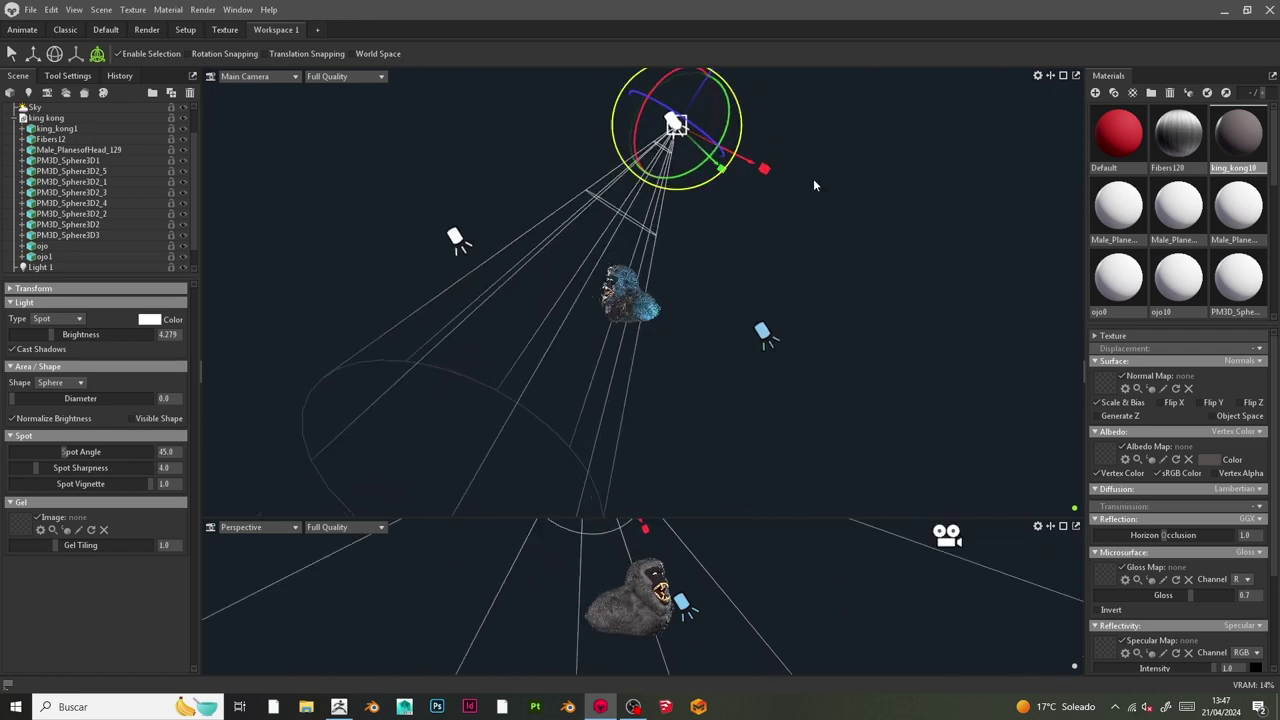
Step: Raise the overhead spot light farther above the gorilla and set its brightness to 6.49
scroll(844, 190, down, 5)
drag(720, 217, 733, 188)
drag(739, 212, 712, 157)
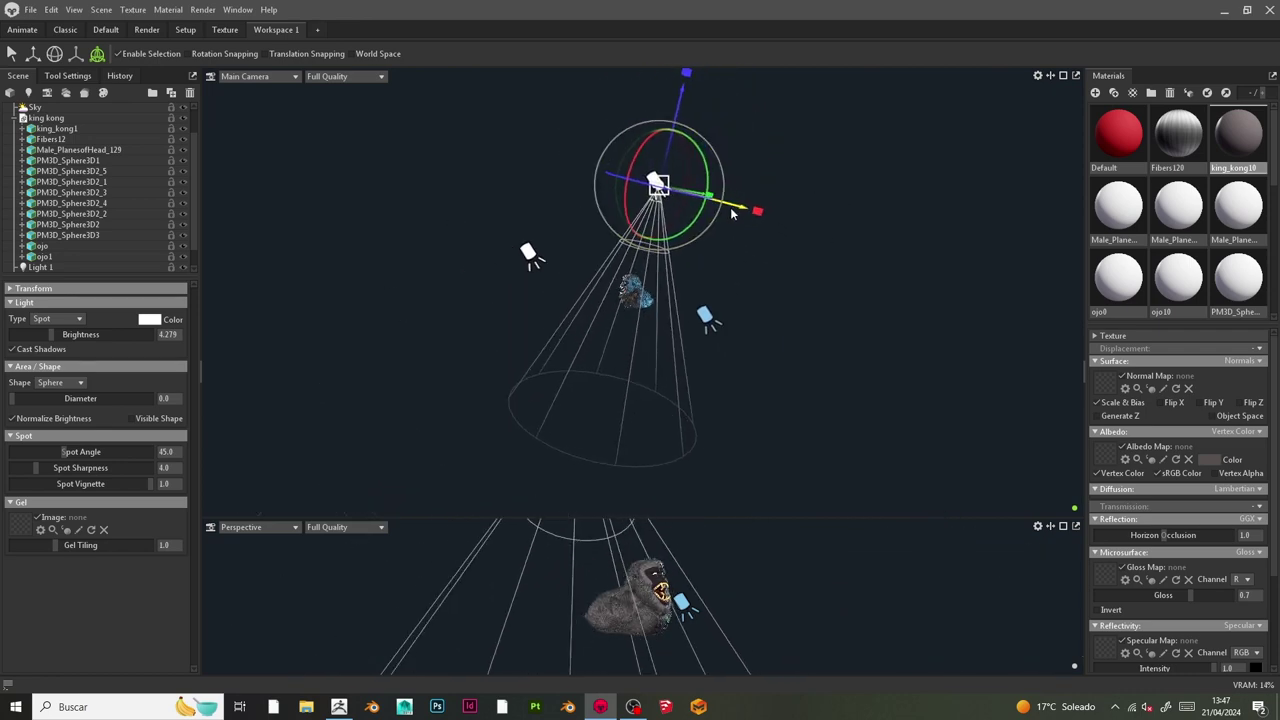
drag(658, 106, 692, 6)
scroll(731, 208, down, 2)
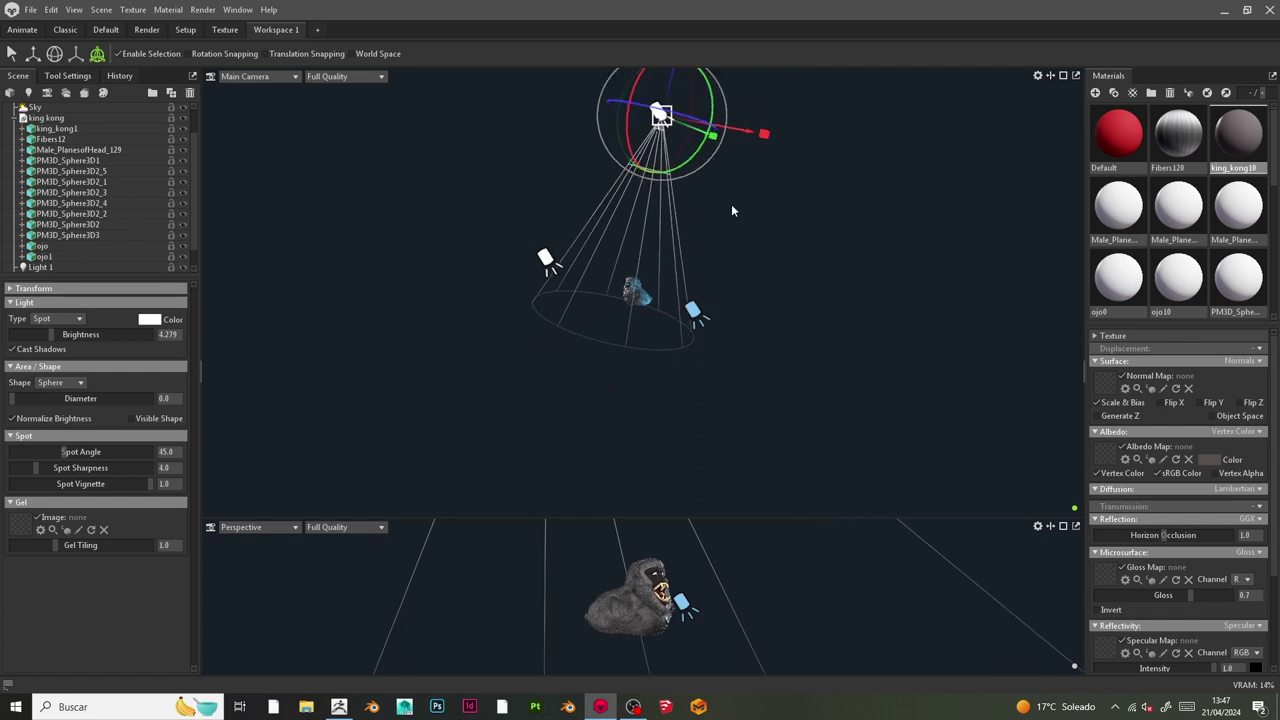
scroll(674, 280, up, 10)
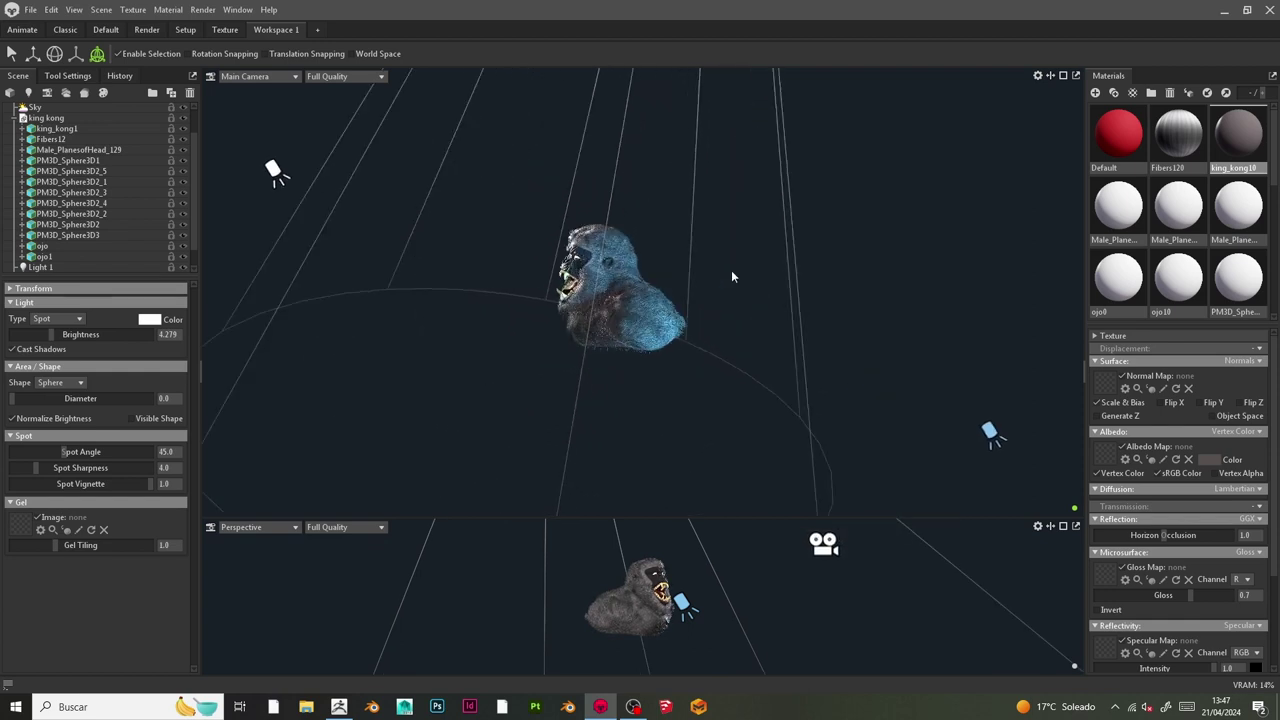
drag(731, 277, 290, 343)
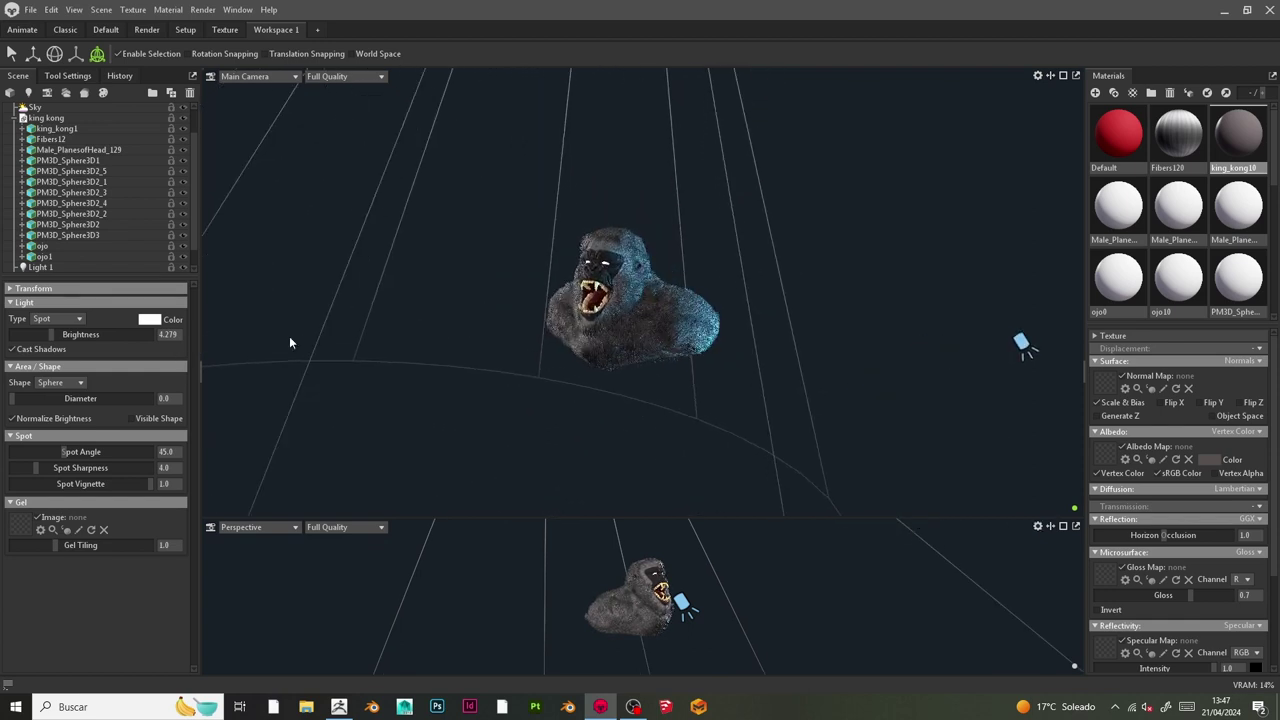
mouse_move(57, 334)
mouse_down()
mouse_move(84, 334)
mouse_move(72, 334)
mouse_up()
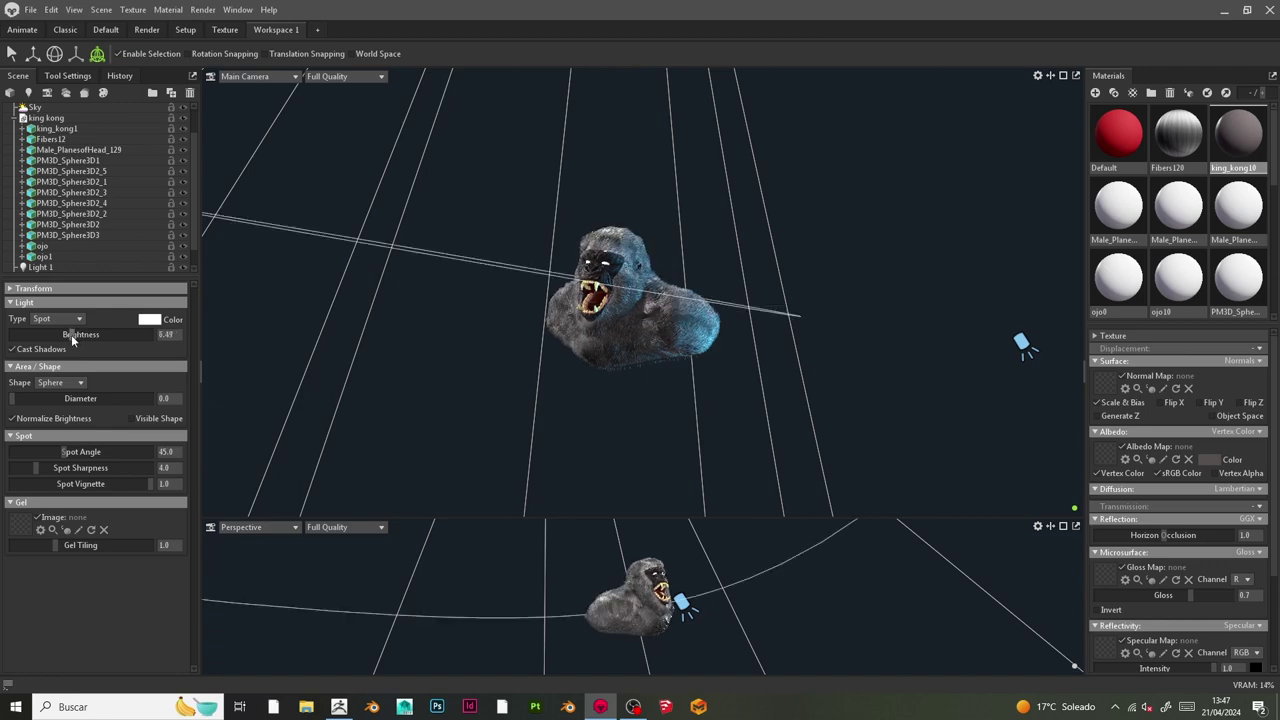
scroll(644, 346, up, 6)
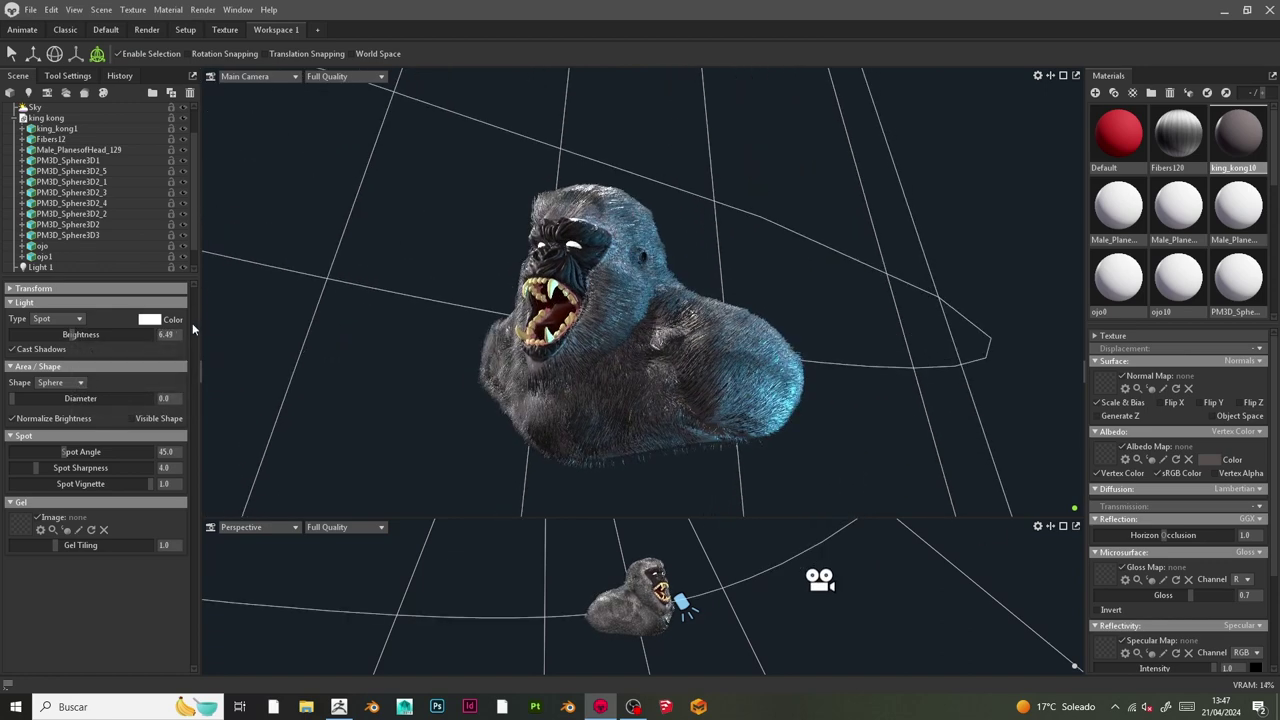
Step: Change the overhead spot light's colour from white to a light orange
click(149, 319)
click(879, 339)
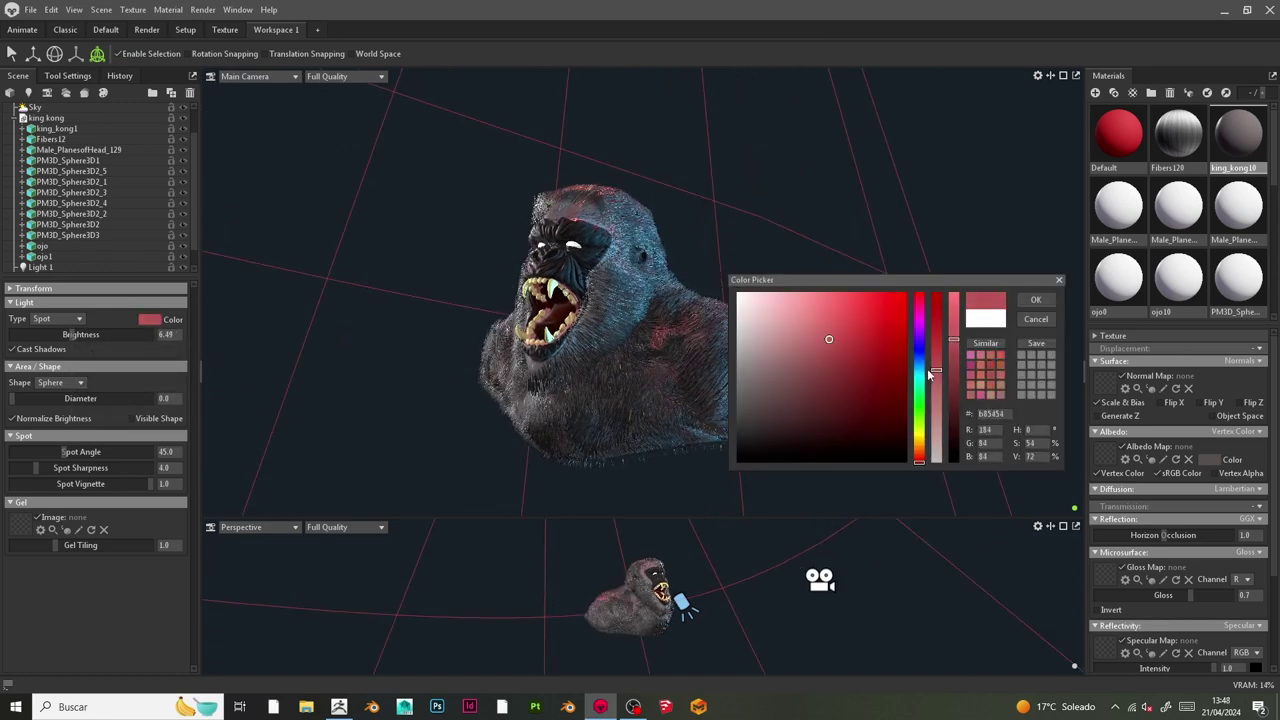
click(920, 372)
mouse_move(922, 340)
mouse_down()
mouse_move(930, 296)
mouse_move(938, 388)
mouse_move(918, 449)
mouse_up()
click(918, 432)
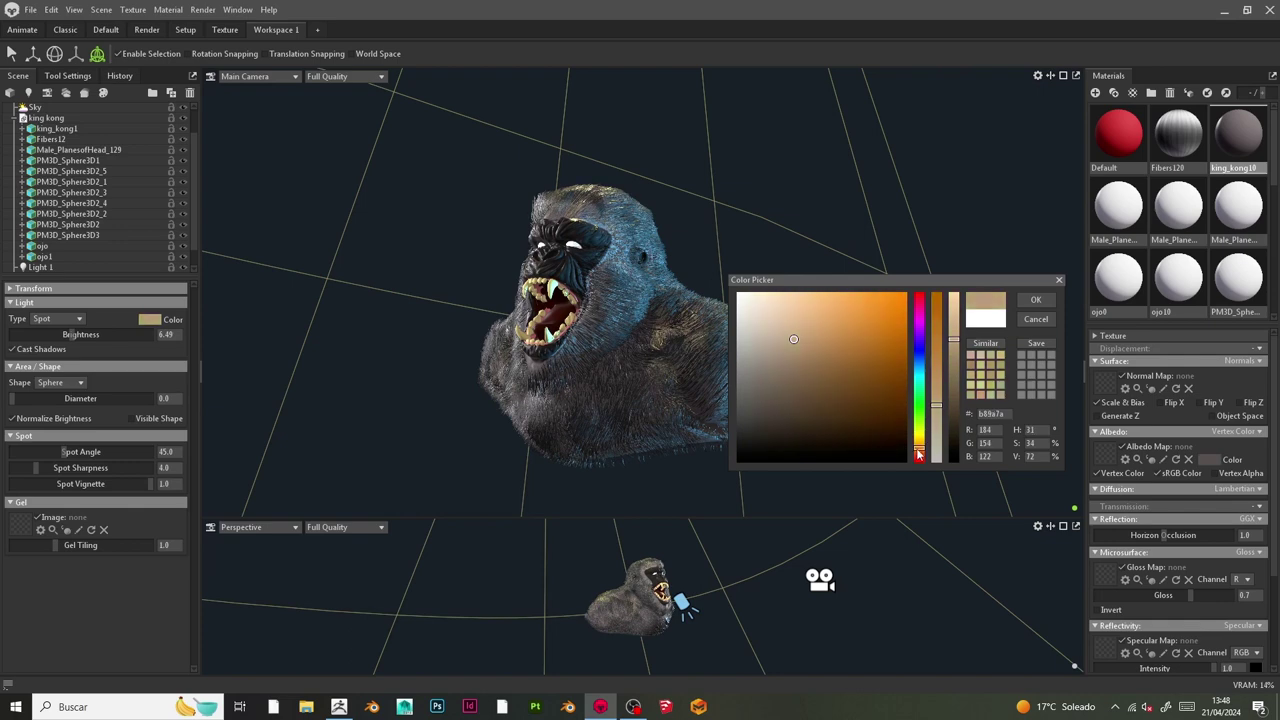
click(854, 293)
click(1030, 300)
Step: Set the orange overhead spot light's brightness to 7.284 and check the lighting on the gorilla up close
scroll(852, 284, down, 5)
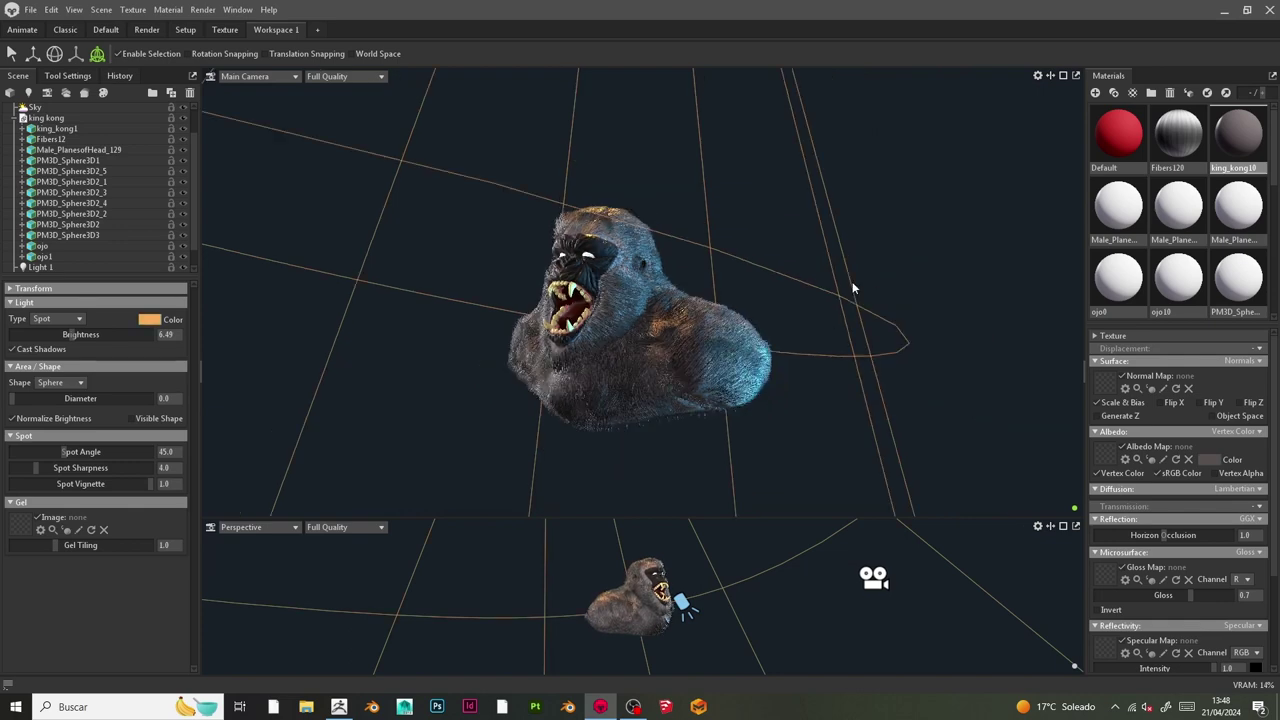
alt+drag(852, 284, 661, 341)
scroll(885, 273, down, 2)
scroll(690, 340, up, 5)
scroll(659, 346, up, 4)
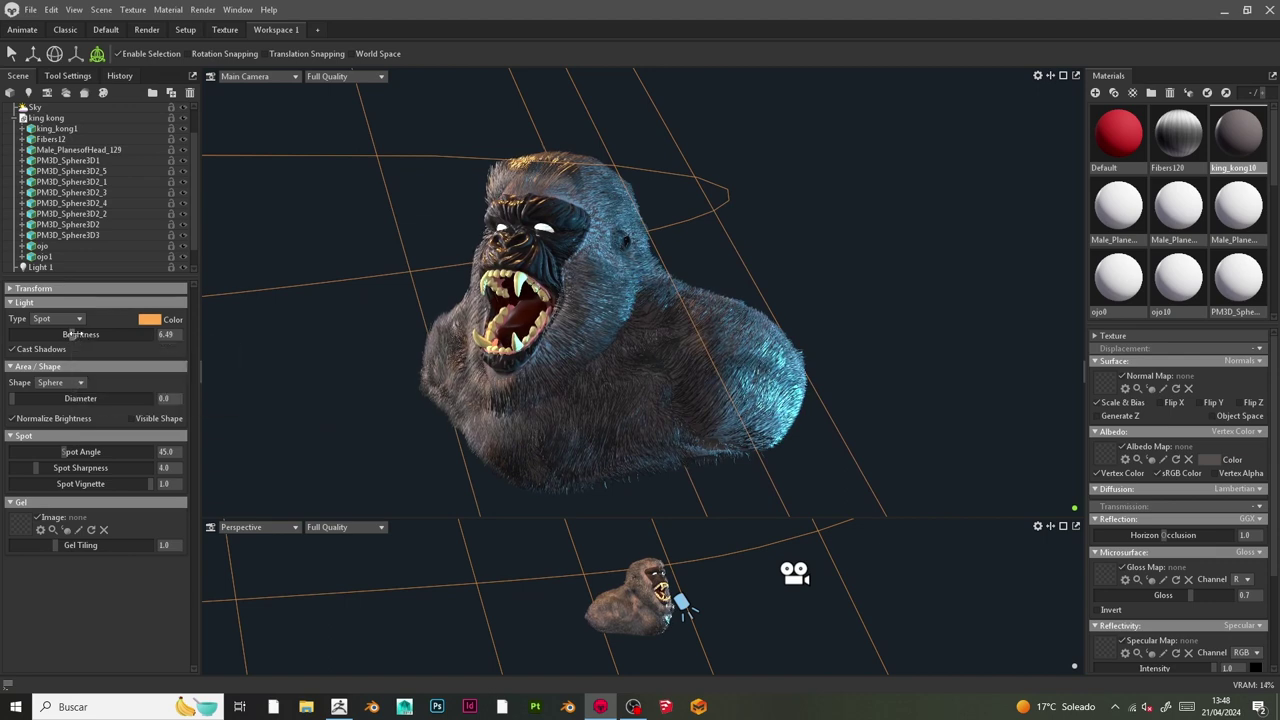
drag(73, 337, 79, 333)
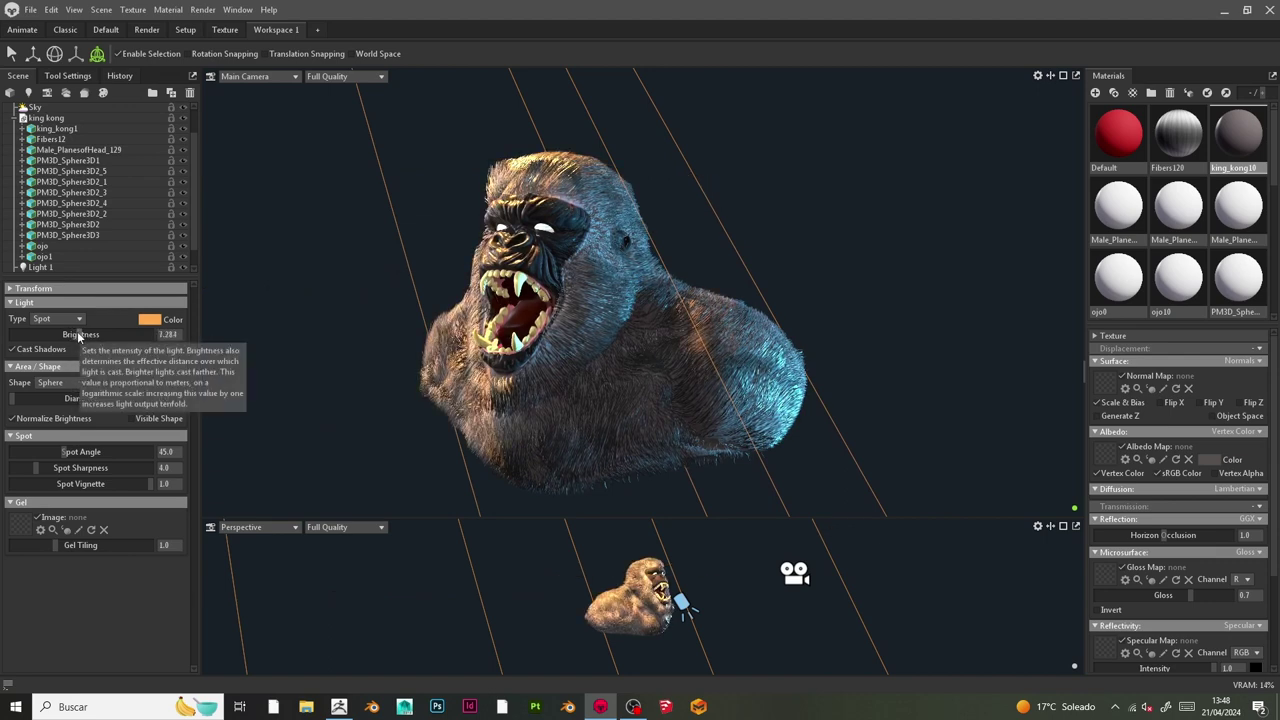
drag(868, 226, 387, 249)
scroll(871, 219, up, 2)
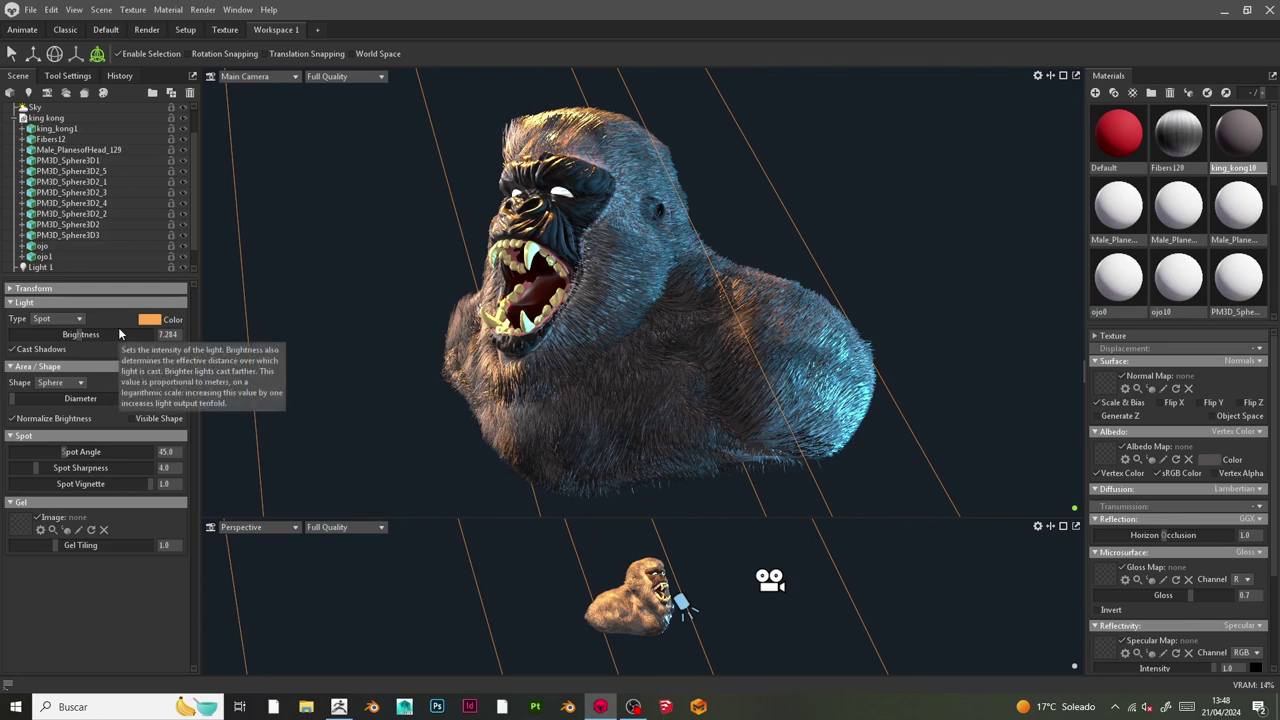
scroll(940, 160, up, 2)
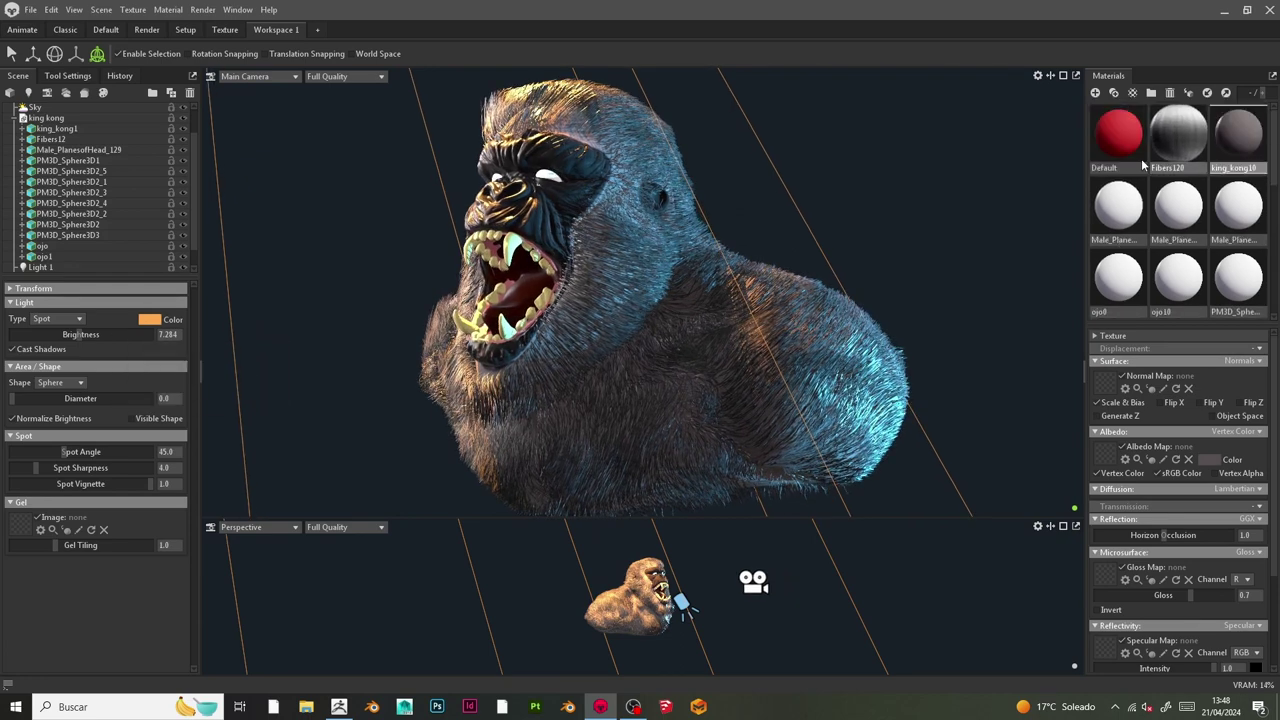
Step: Lighten the king_kong10 material's albedo colour to a very pale pinkish grey
click(1190, 141)
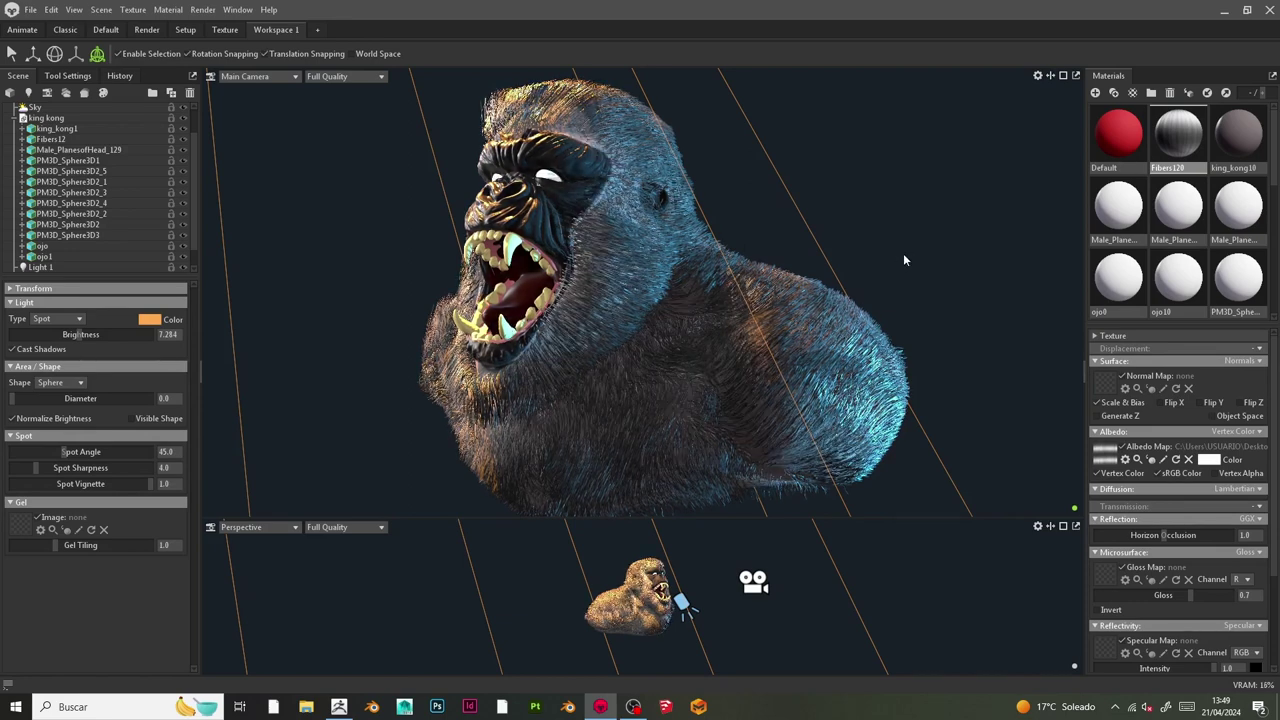
click(1232, 143)
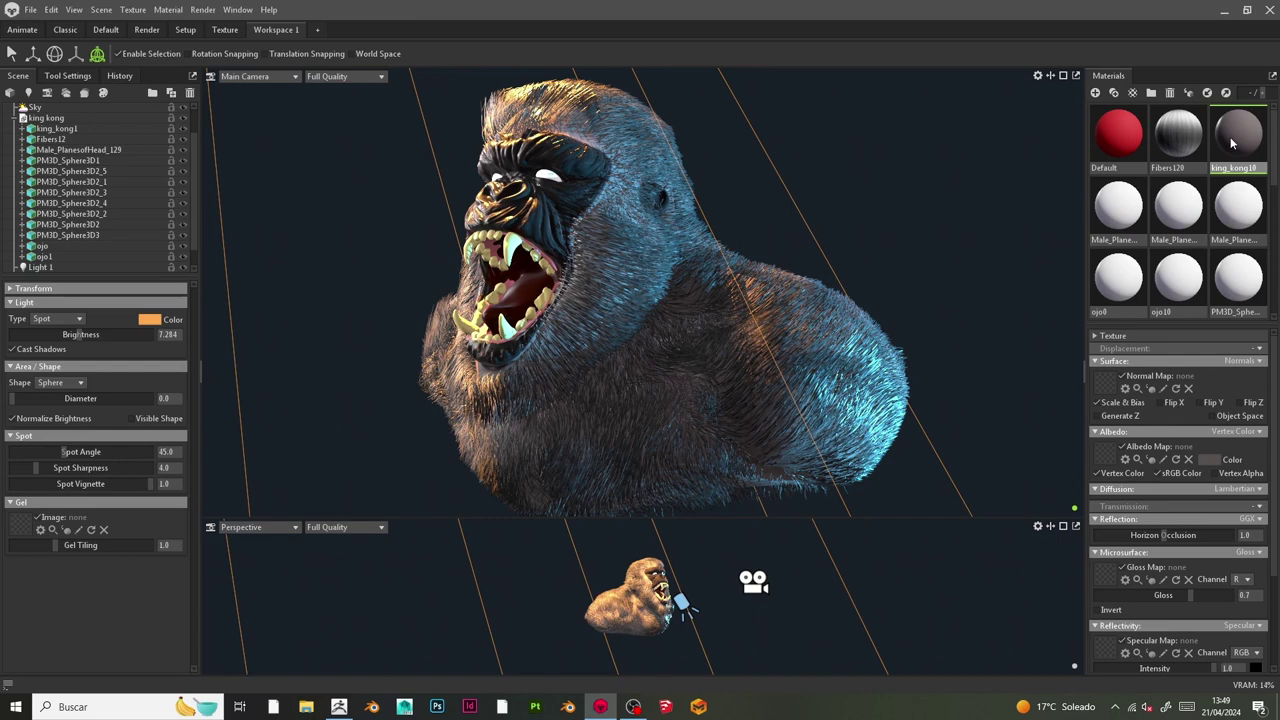
click(1205, 460)
click(754, 311)
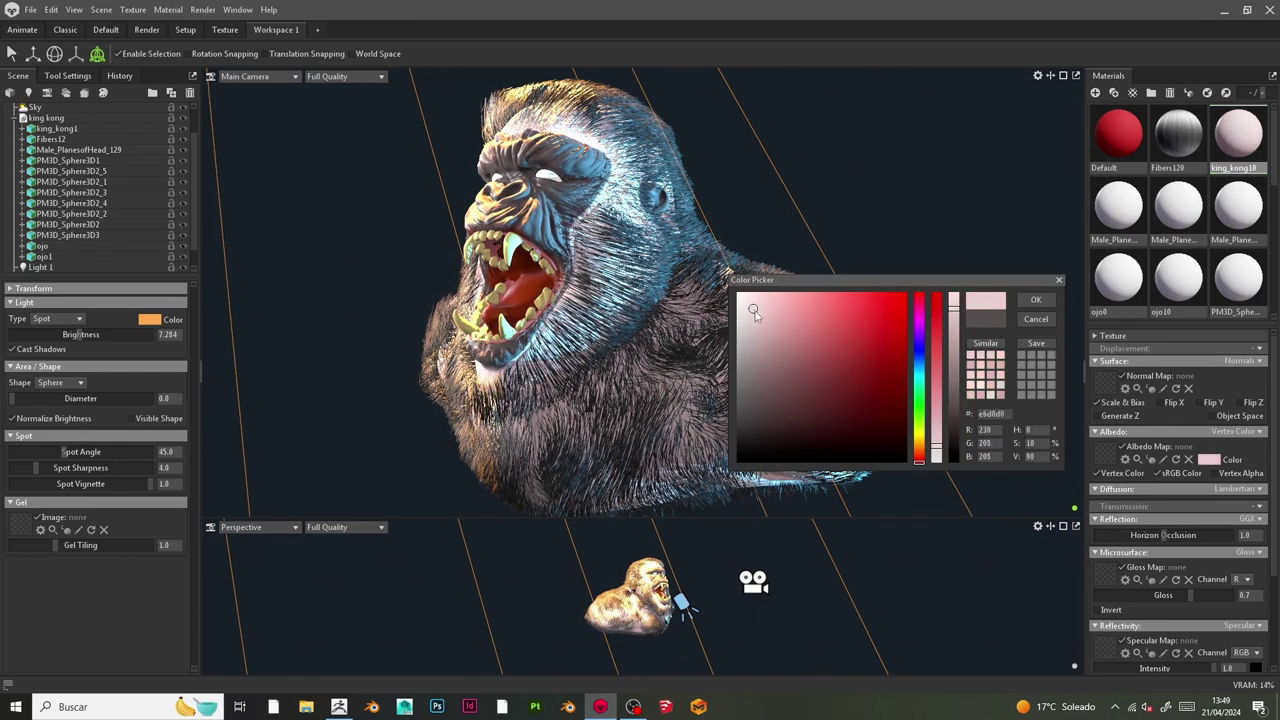
mouse_move(764, 339)
mouse_down()
mouse_move(775, 360)
mouse_move(758, 375)
mouse_move(746, 316)
mouse_up()
click(1037, 302)
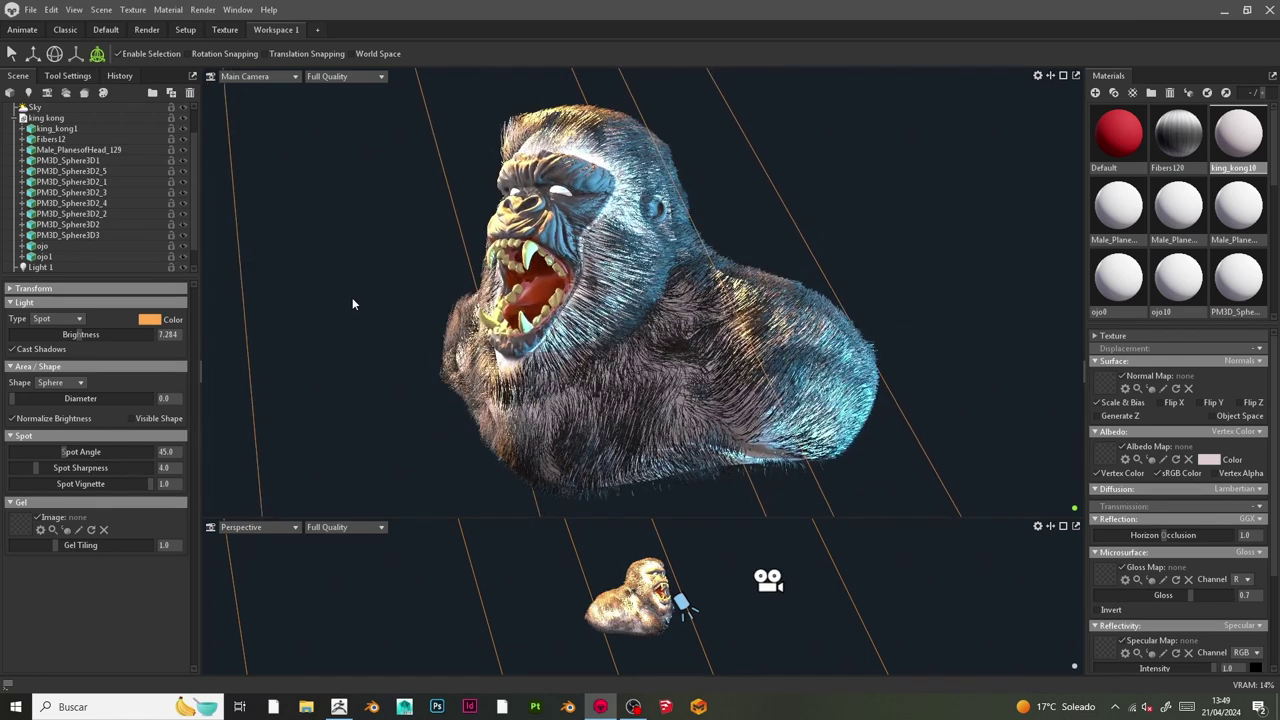
scroll(1155, 190, down, 3)
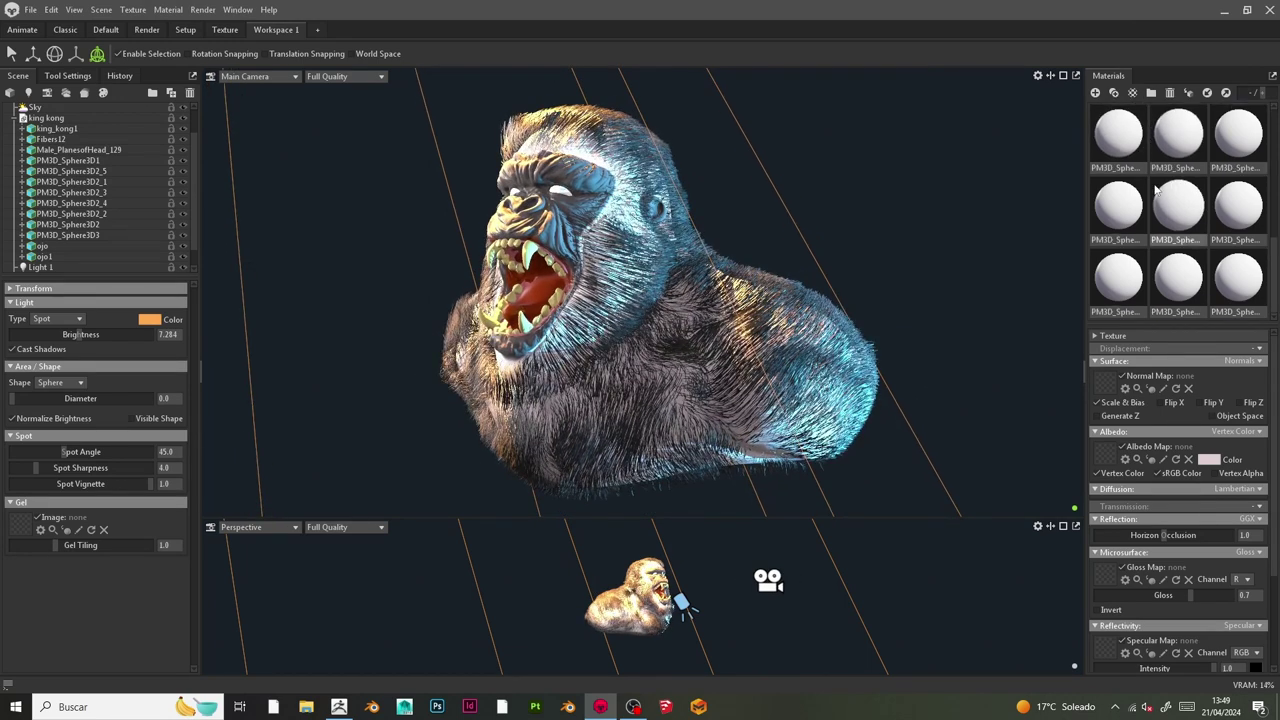
scroll(1150, 210, up, 3)
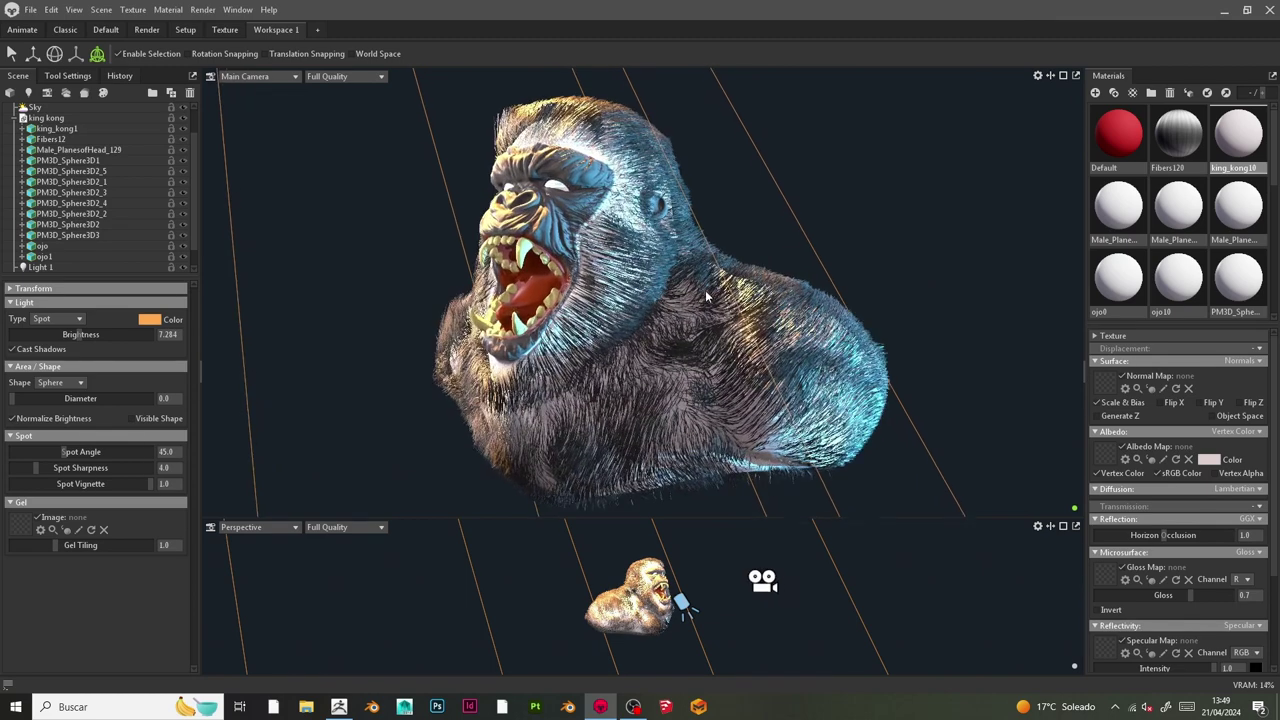
Step: Set the king_kong10 material's albedo colour to a medium pinkish grey, a89b9b
click(1208, 459)
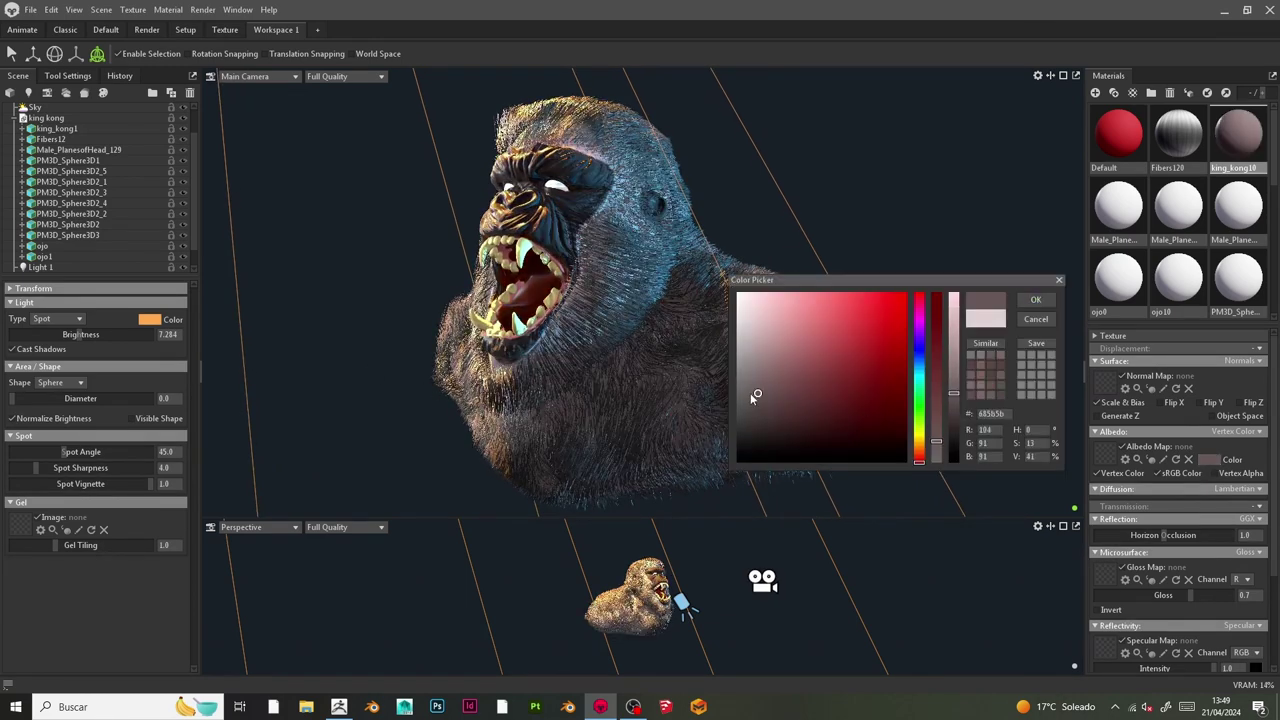
mouse_move(741, 400)
mouse_down()
mouse_move(744, 416)
mouse_move(770, 358)
mouse_move(756, 354)
mouse_move(746, 410)
mouse_move(744, 356)
mouse_move(774, 345)
mouse_move(750, 348)
mouse_up()
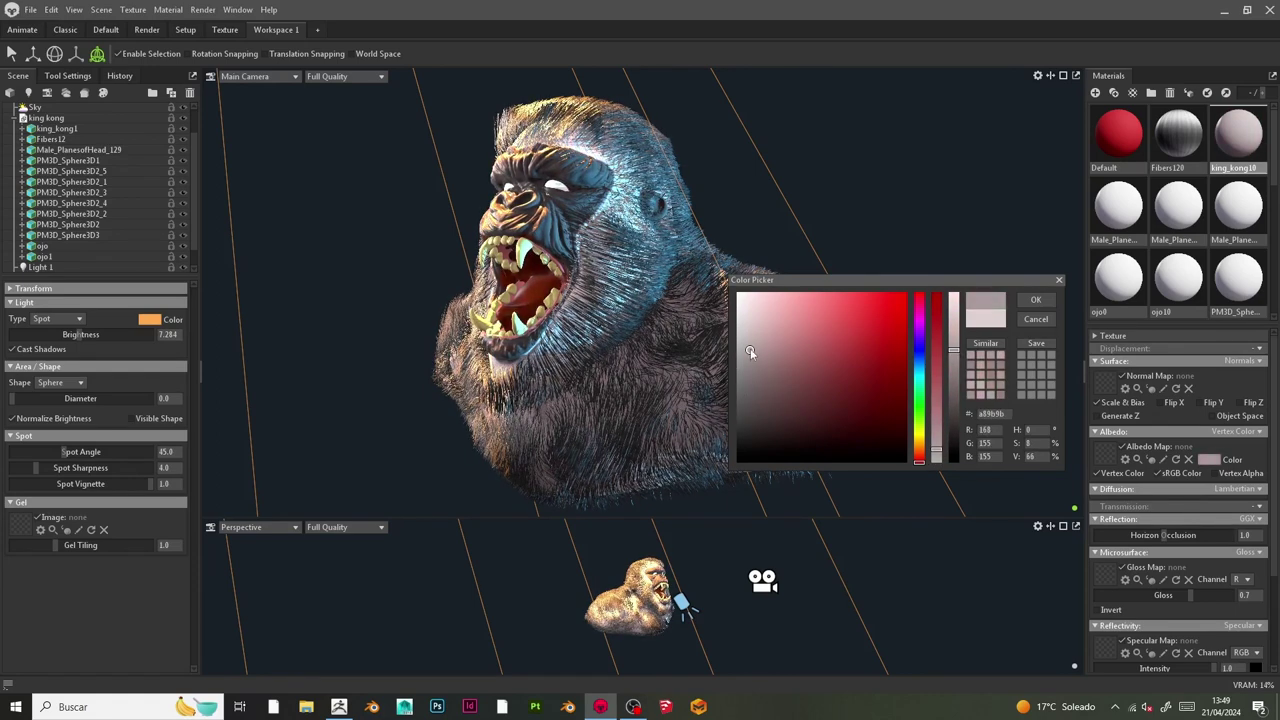
click(1041, 299)
scroll(894, 304, down, 2)
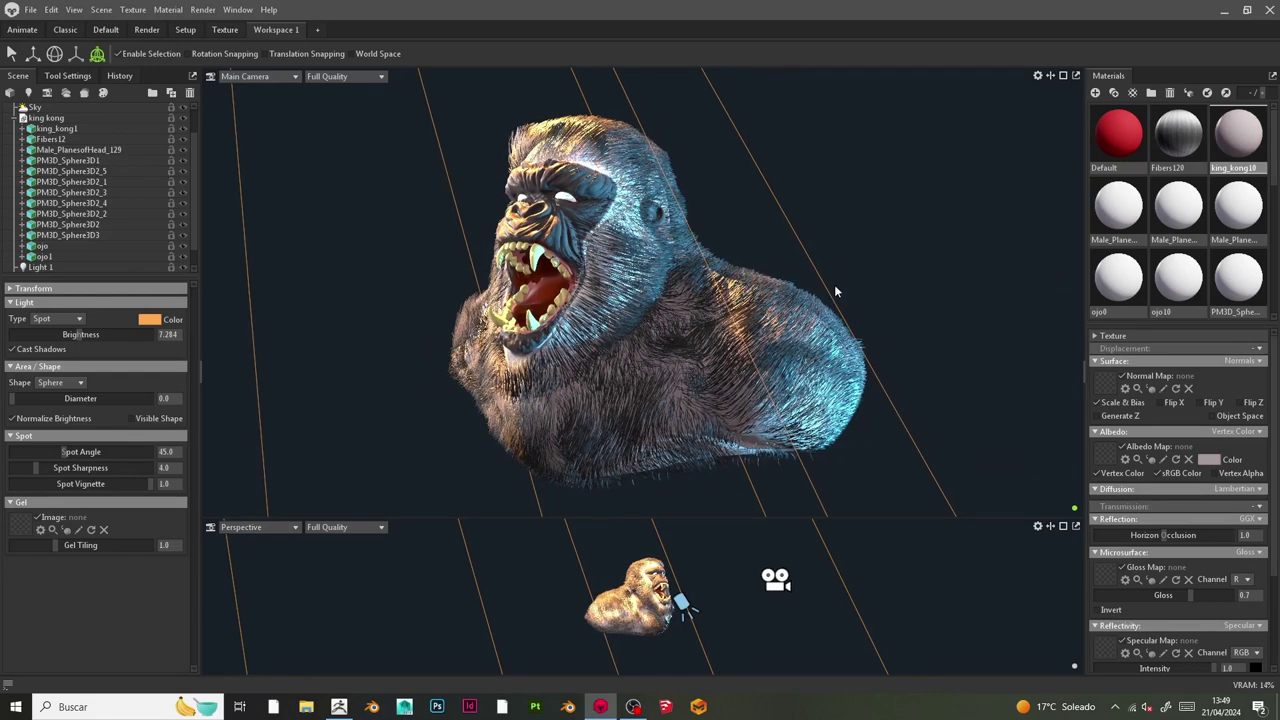
Step: Enable ray tracing in the scene's render settings and set its diffuse intensity to 2.211
scroll(57, 140, up, 3)
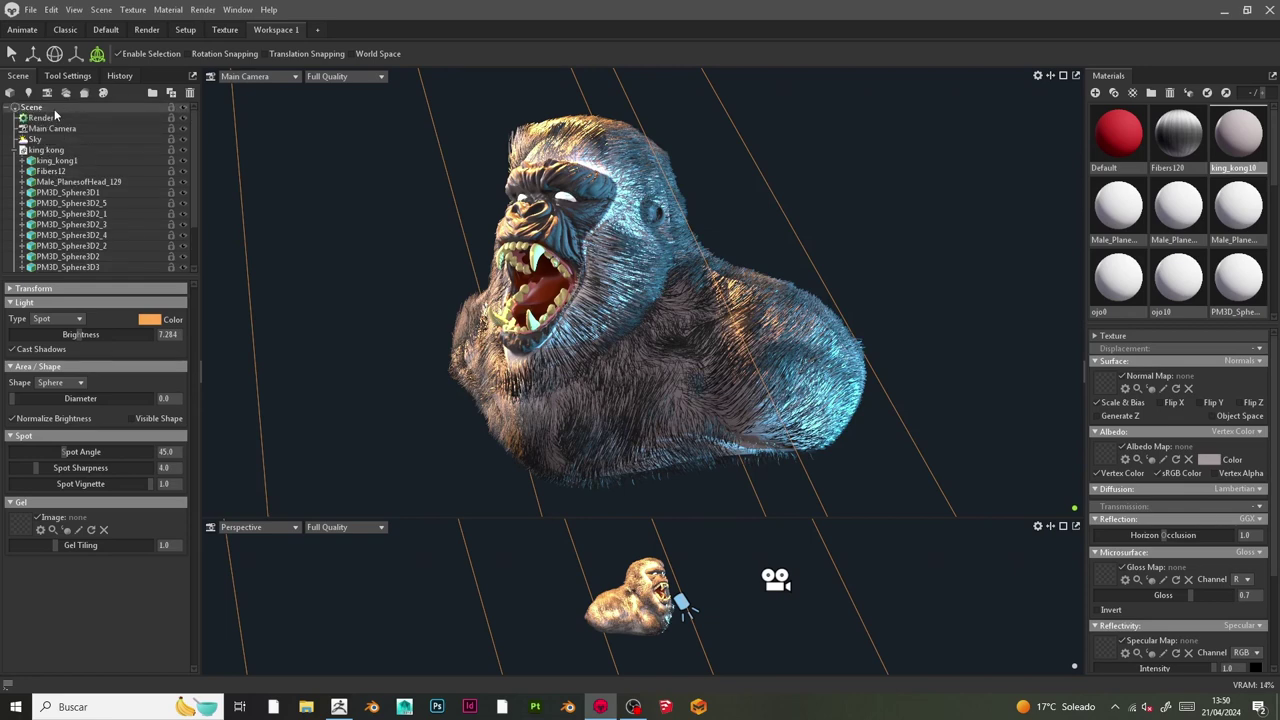
click(54, 116)
click(49, 330)
click(48, 330)
click(47, 329)
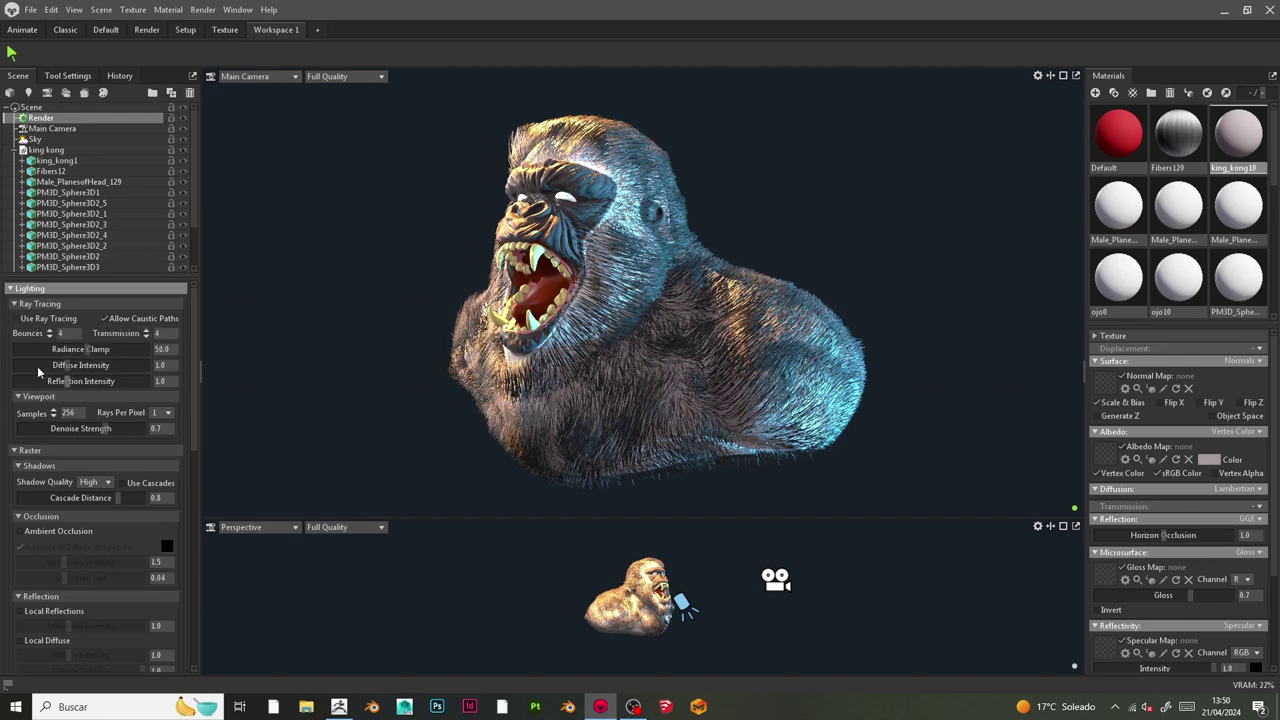
click(17, 319)
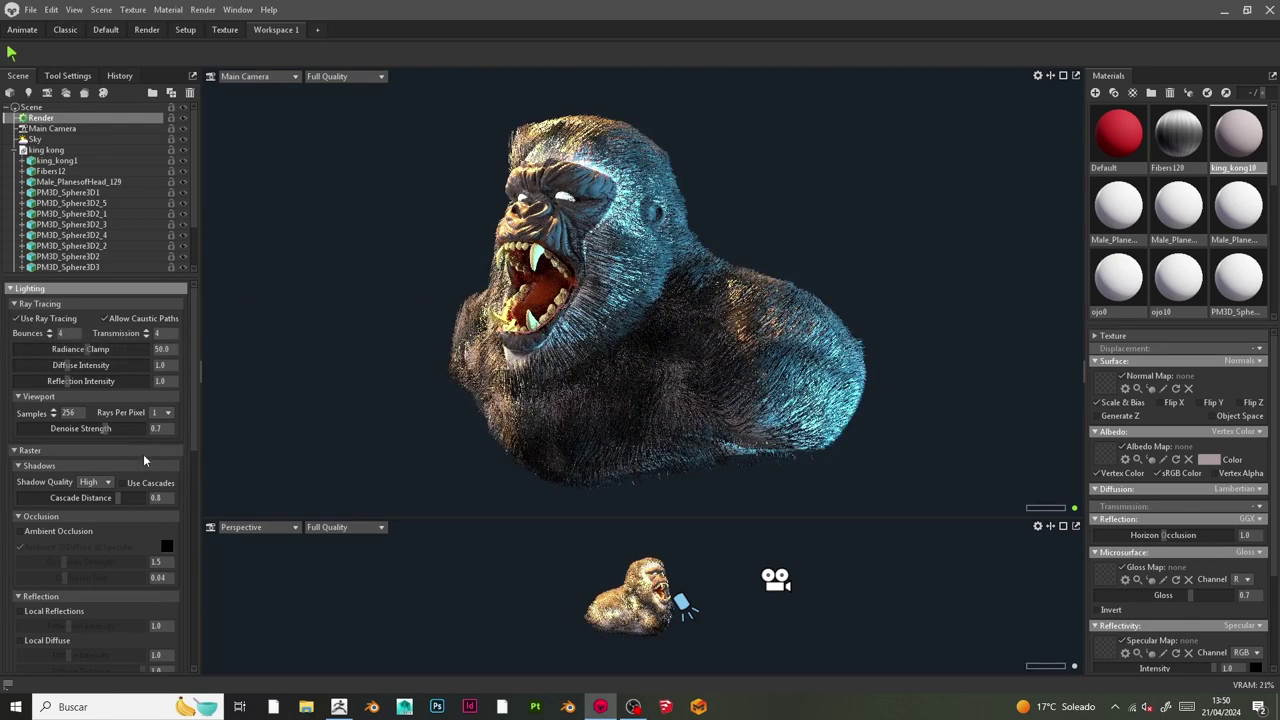
drag(89, 370, 96, 370)
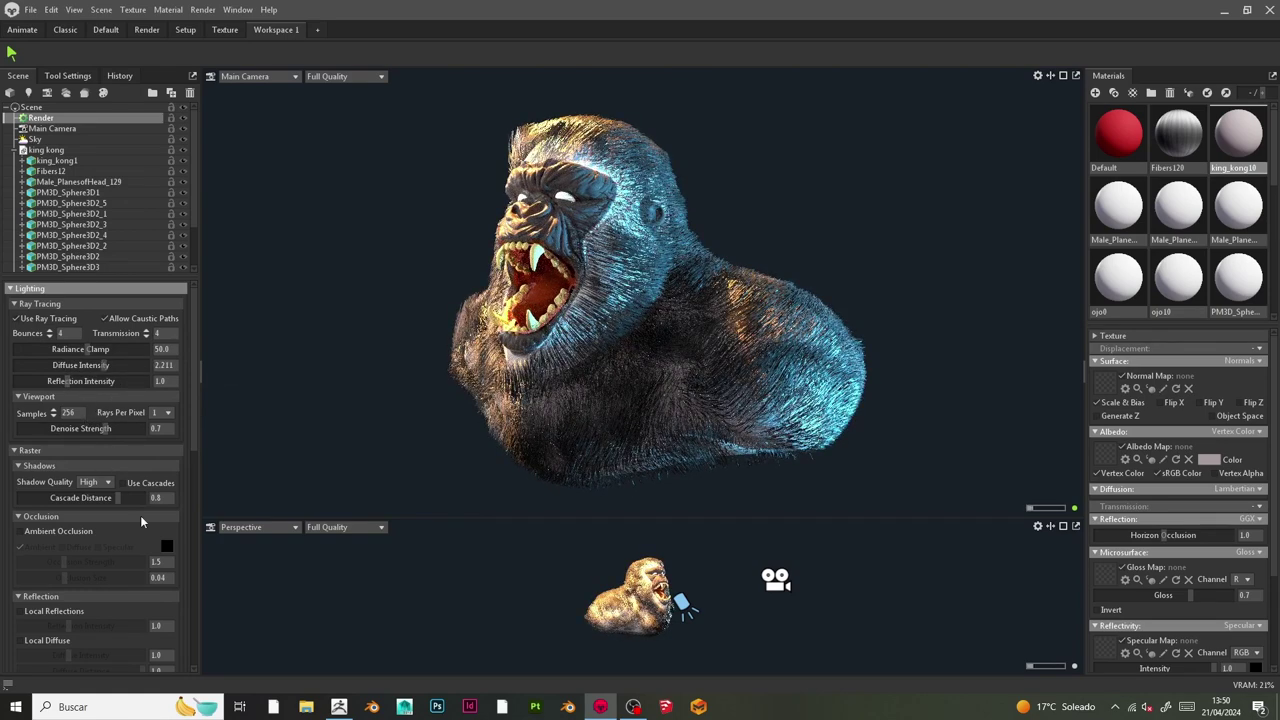
Step: Enable ambient occlusion for ambient, diffuse and specular lighting, and set the occlusion strength to 17.69
click(19, 532)
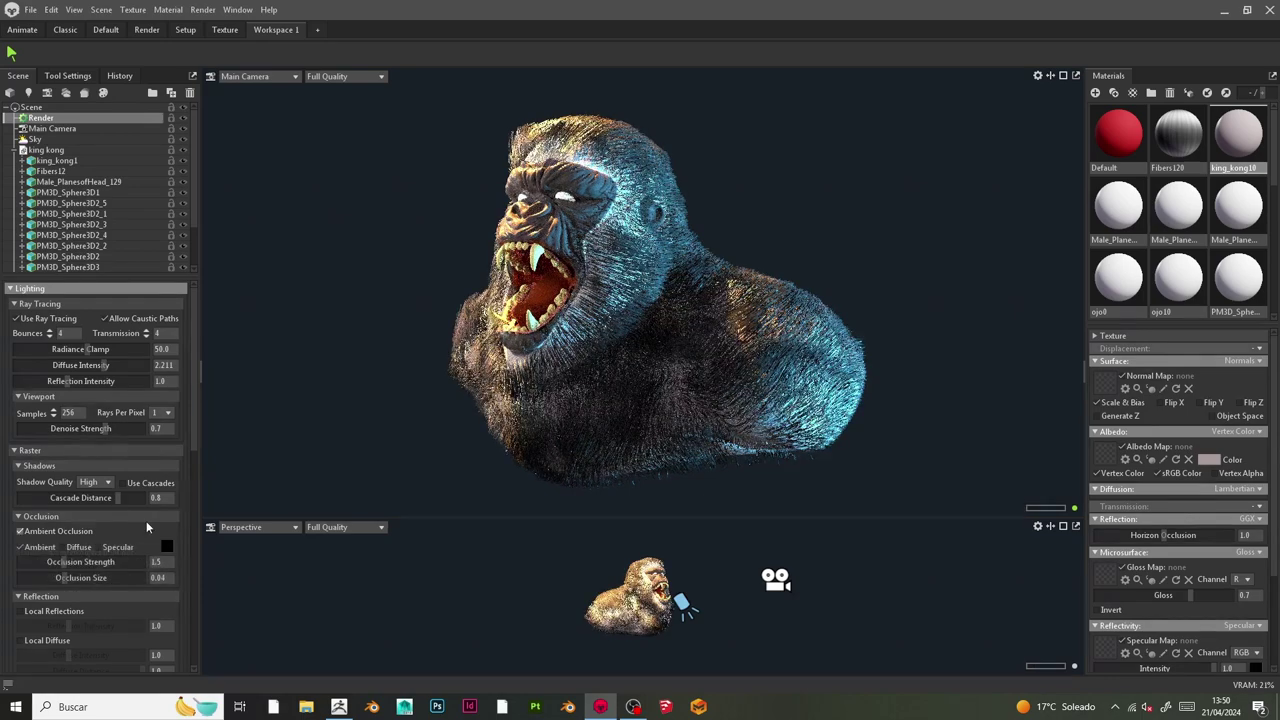
click(90, 549)
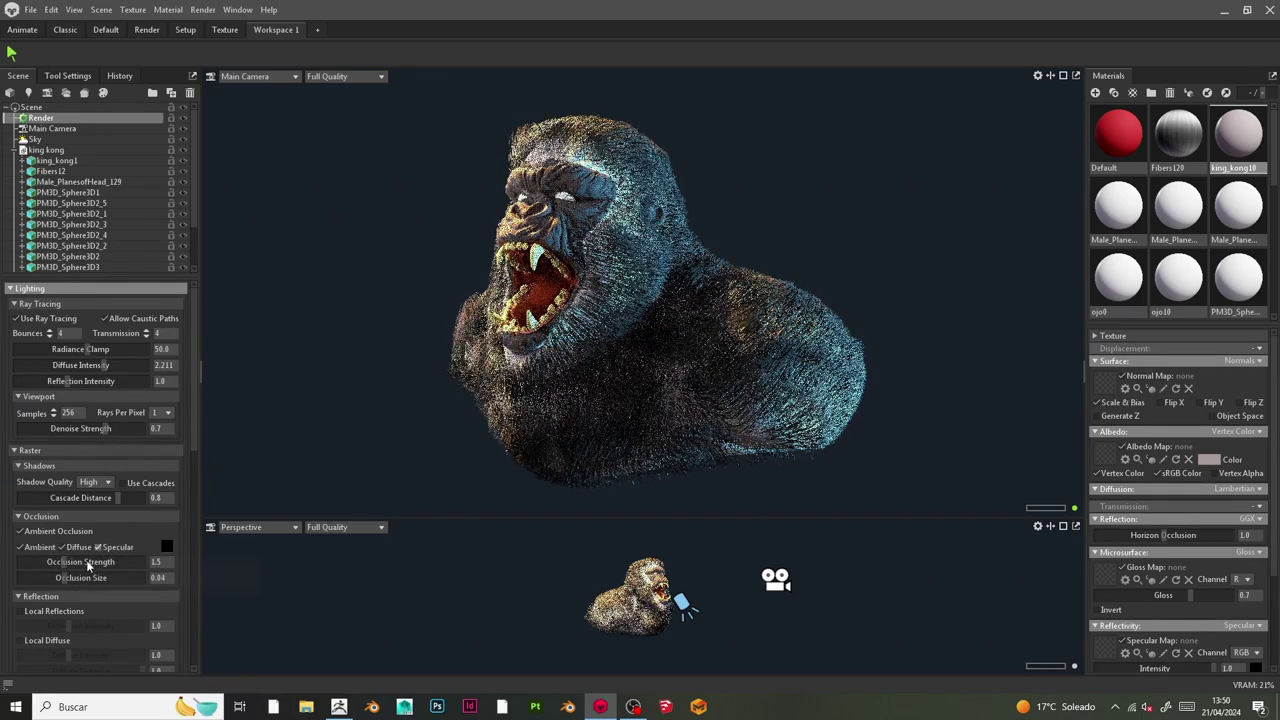
drag(113, 561, 121, 561)
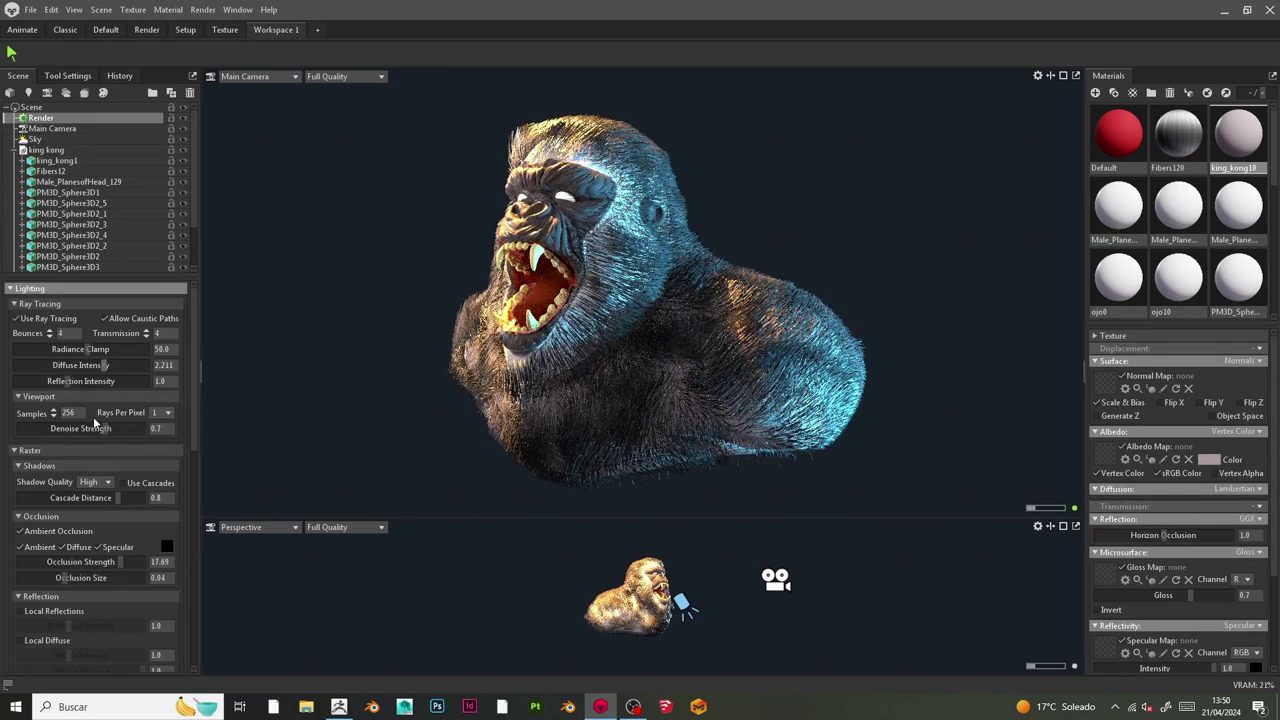
Step: Set the ray tracing reflection intensity to 2.923 and look through the remaining render settings
drag(69, 382, 122, 386)
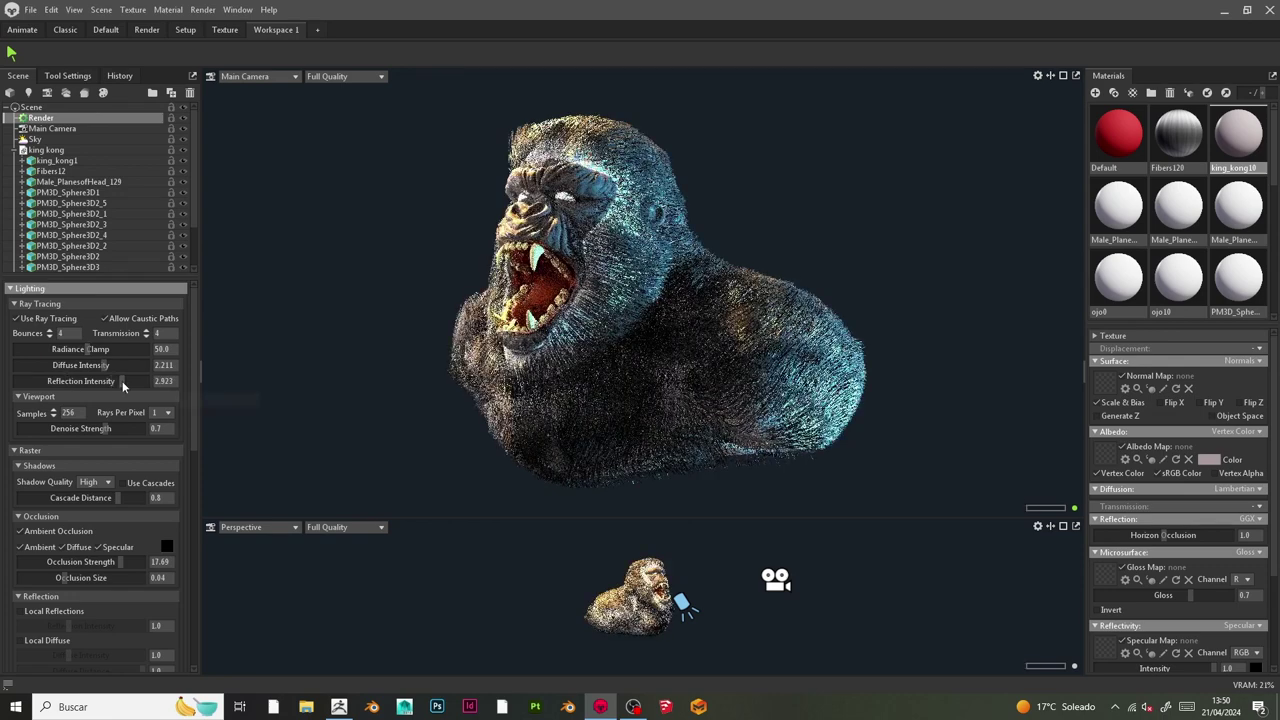
scroll(95, 512, down, 5)
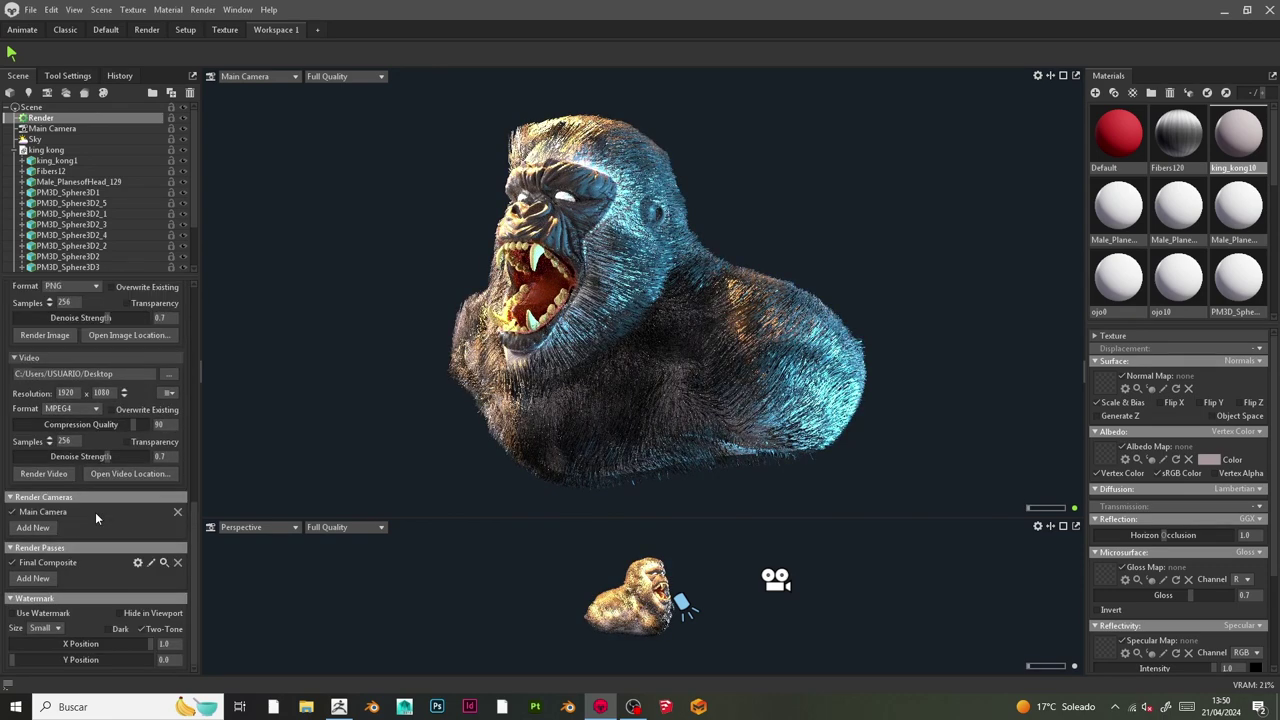
scroll(110, 418, down, 8)
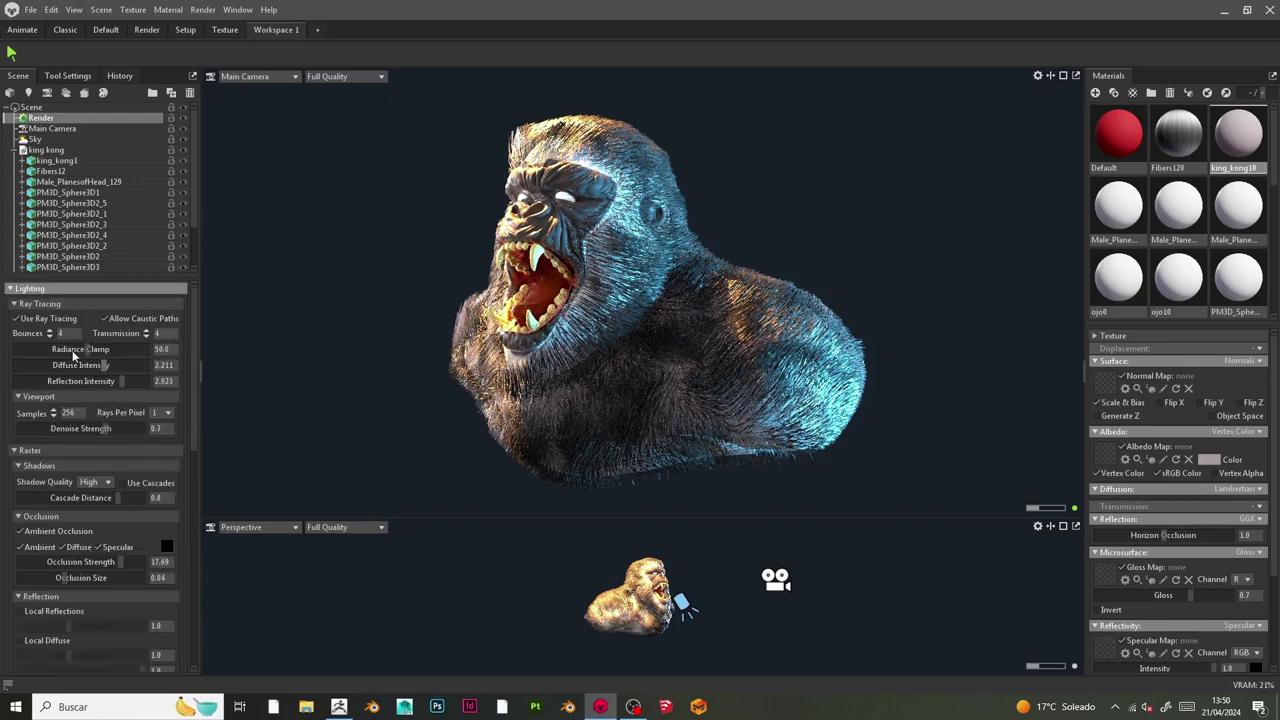
Step: Lower the orange spot light, Light 3, and shift it horizontally so its cone covers the gorilla from above
scroll(74, 240, down, 2)
click(66, 266)
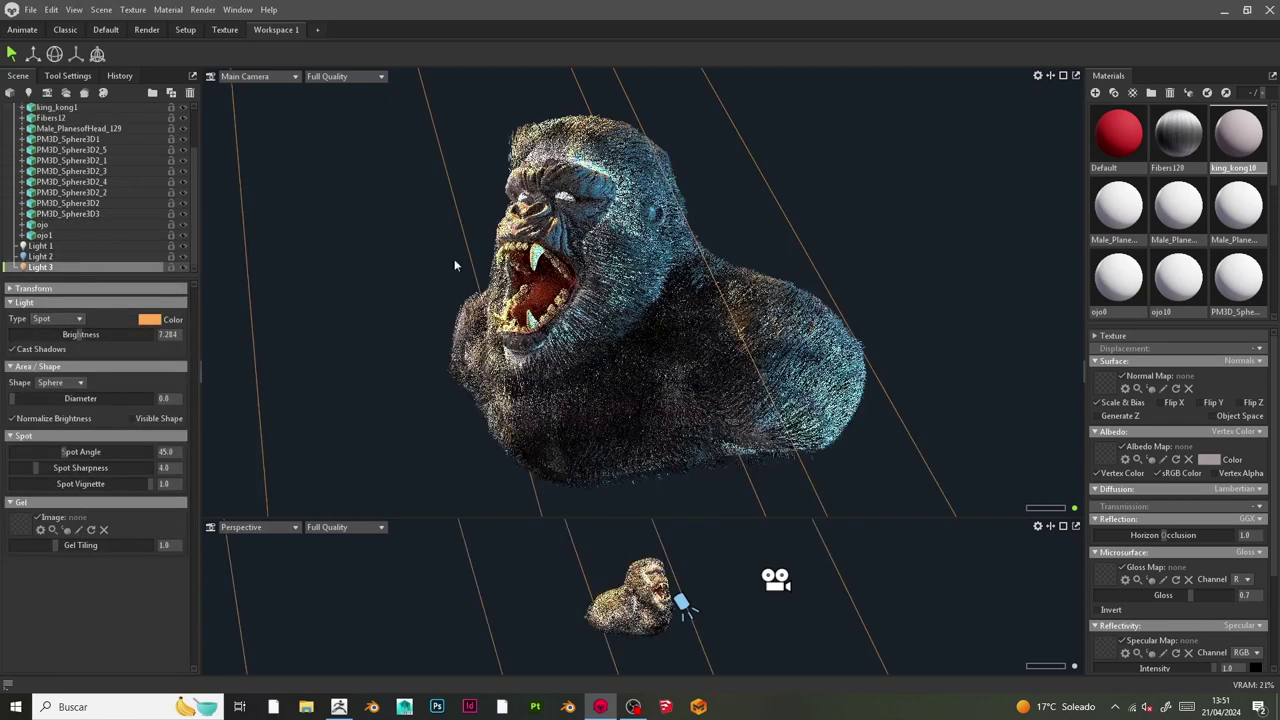
scroll(779, 200, down, 4)
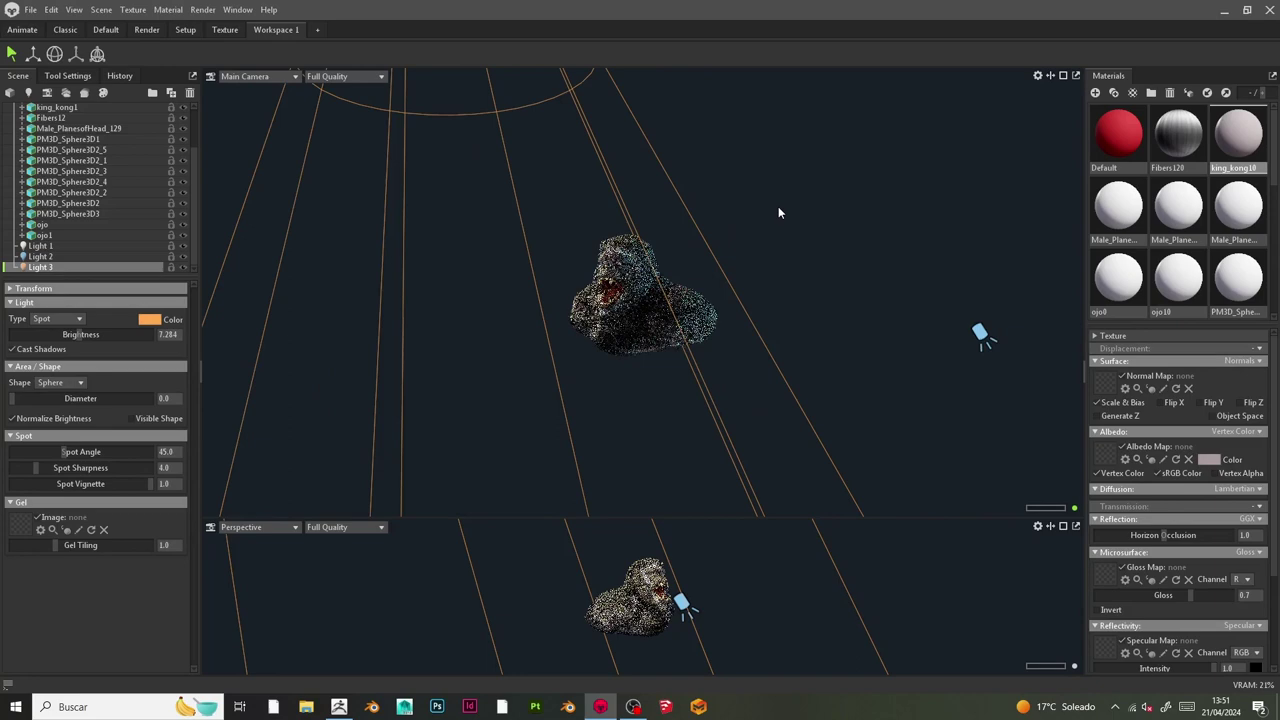
scroll(686, 194, down, 6)
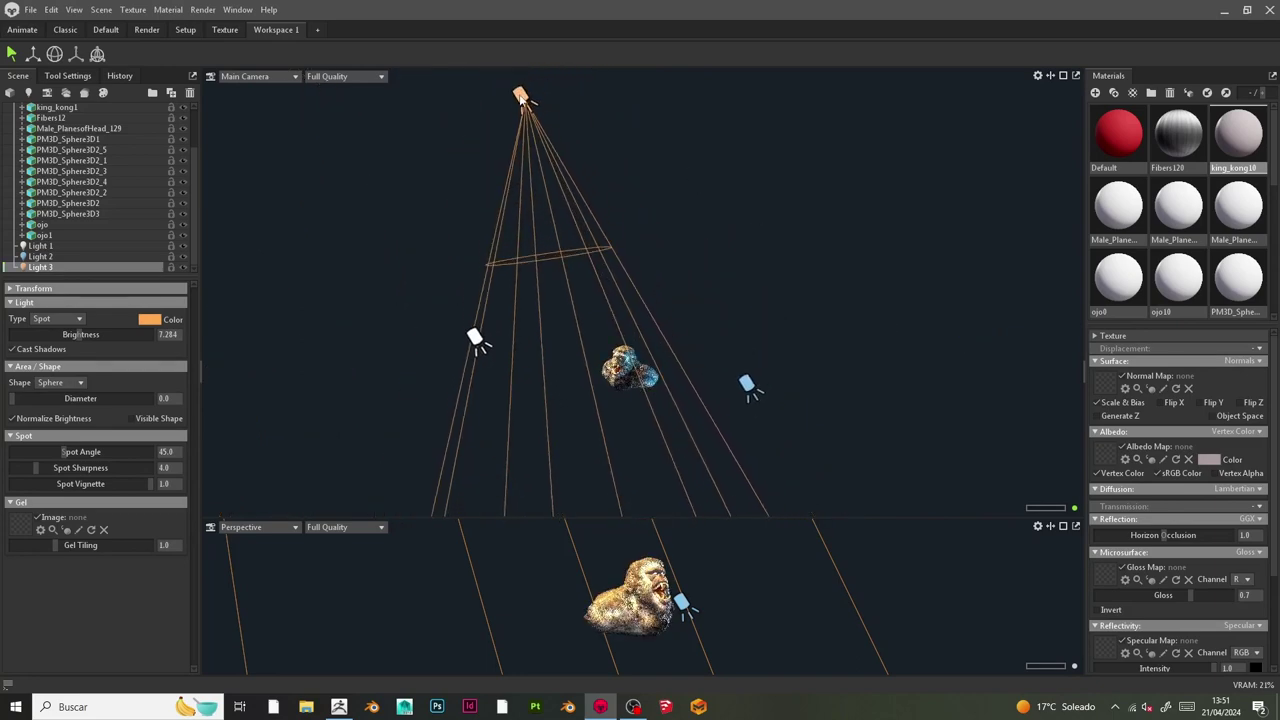
click(98, 56)
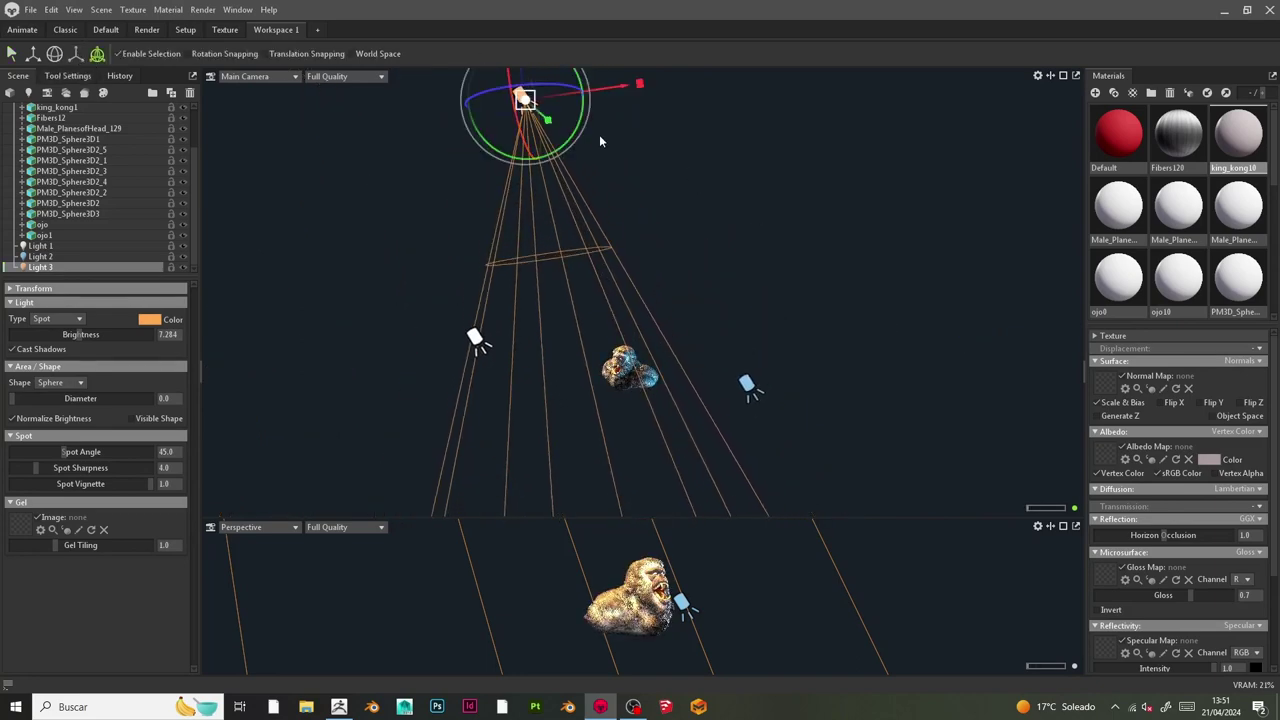
scroll(600, 140, down, 3)
drag(551, 97, 569, 178)
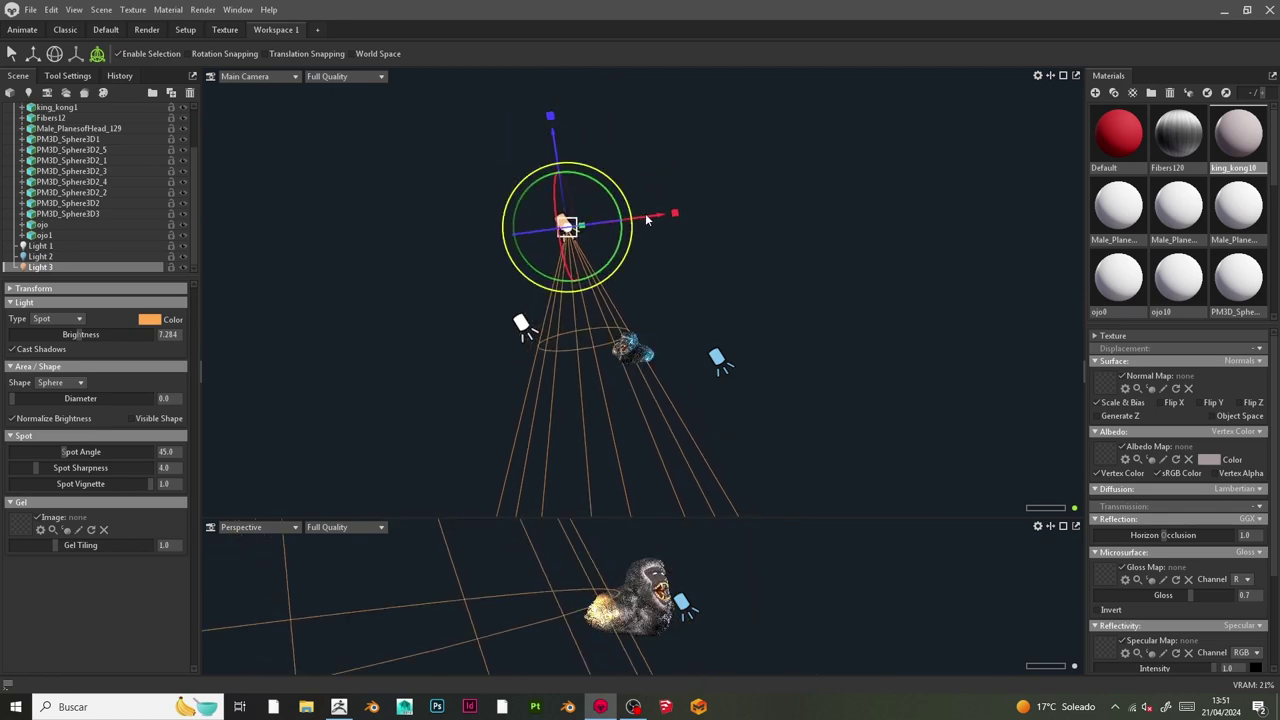
drag(648, 214, 694, 212)
drag(722, 245, 535, 232)
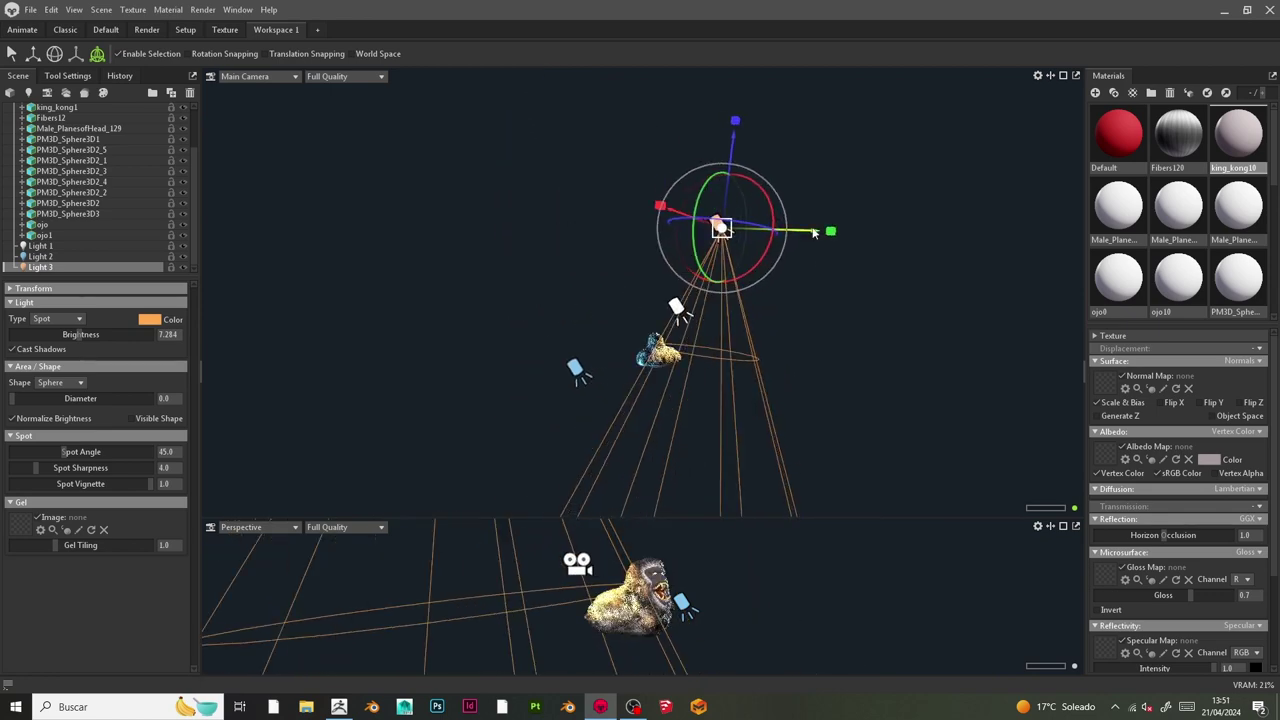
drag(803, 234, 724, 231)
drag(842, 286, 965, 271)
Step: Set the brightness of the orange spot light, Light 3, to 6.058
scroll(718, 225, up, 5)
middle_drag(613, 446, 608, 362)
scroll(608, 362, up, 2)
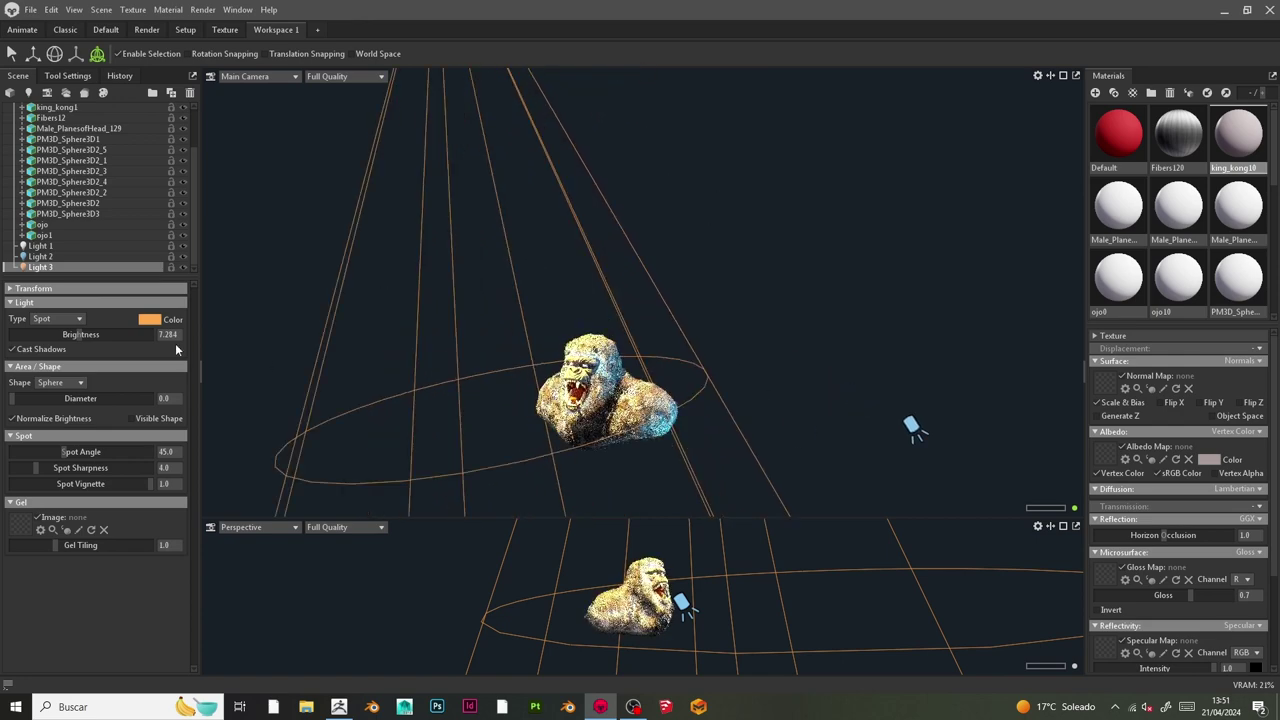
drag(63, 332, 69, 333)
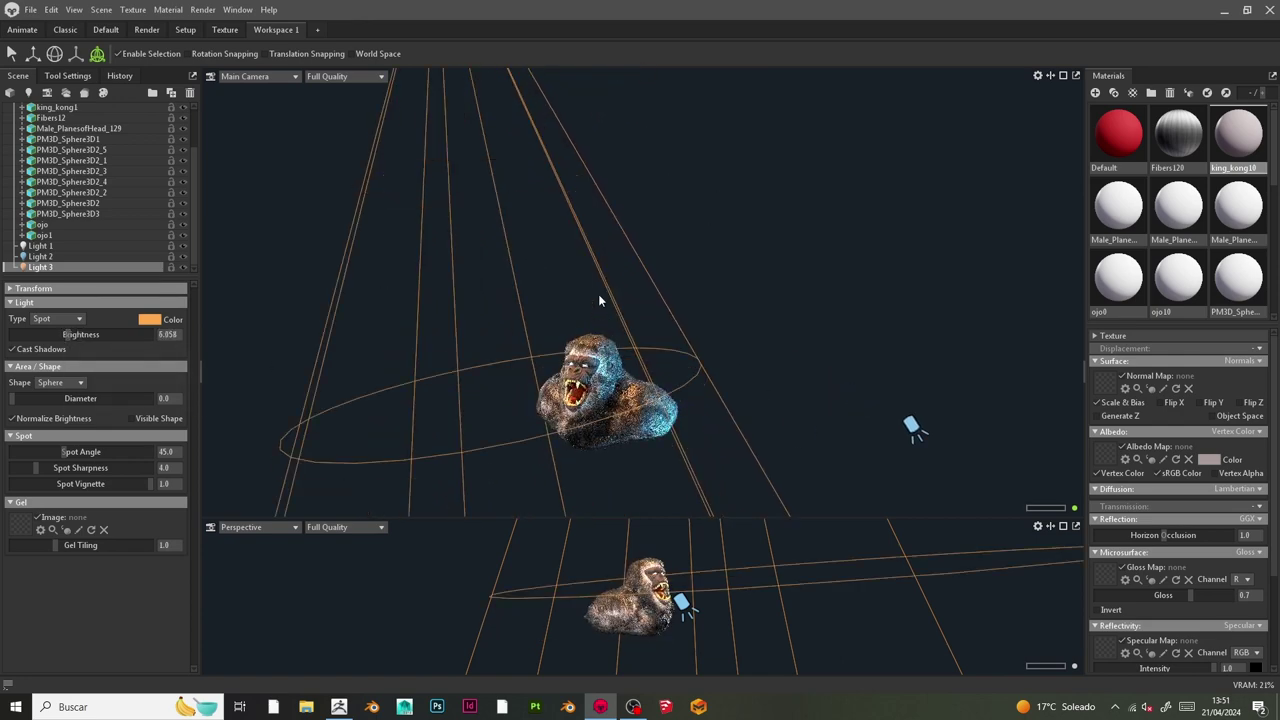
drag(598, 294, 600, 360)
scroll(685, 380, up, 4)
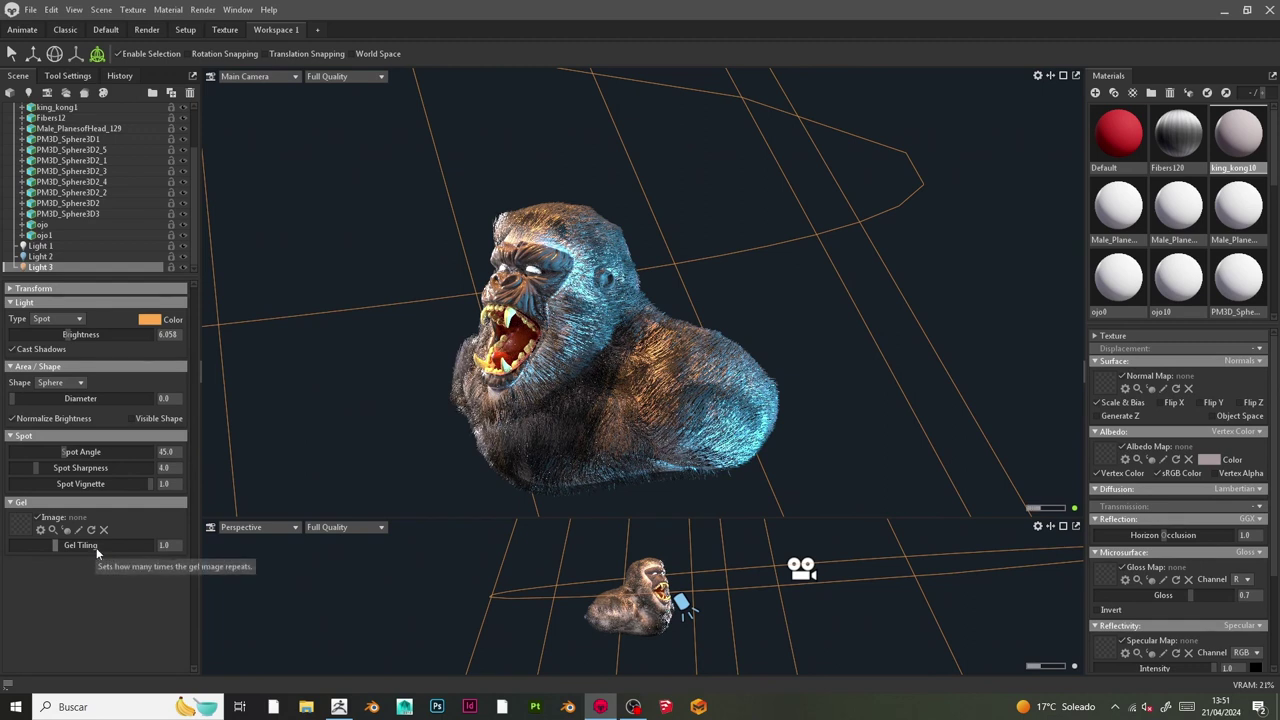
click(152, 321)
click(757, 391)
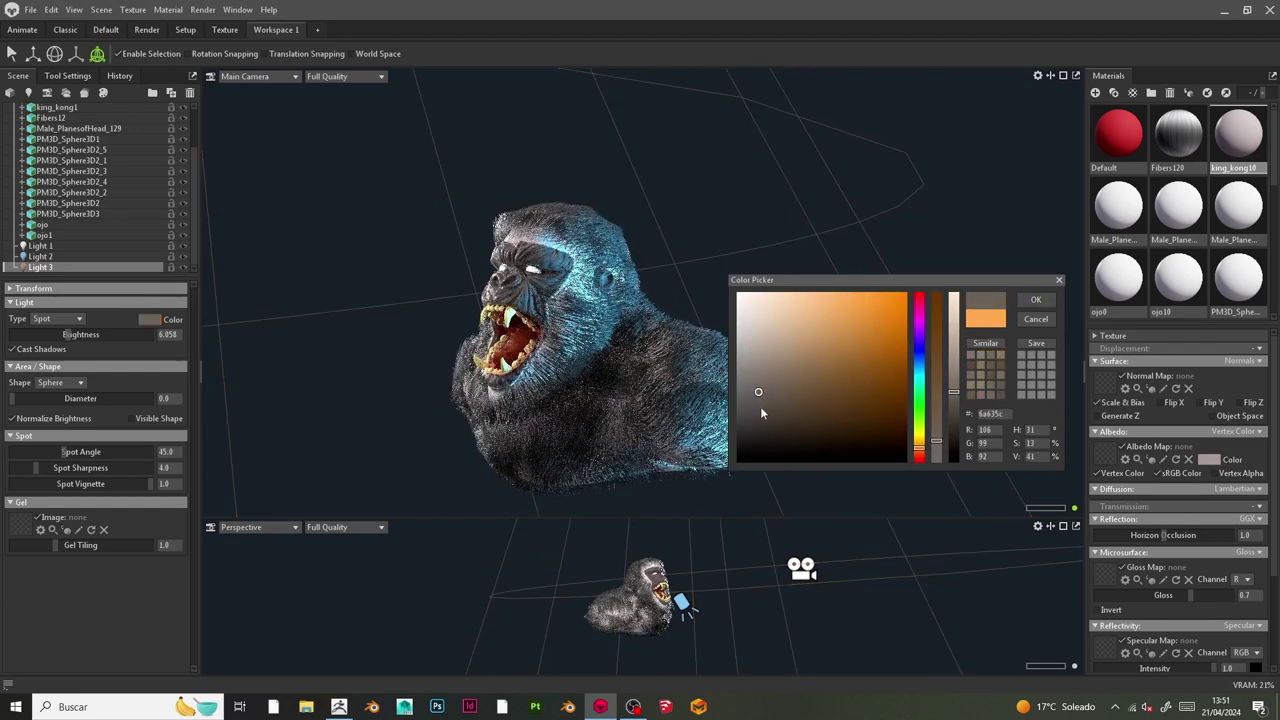
click(760, 407)
click(919, 383)
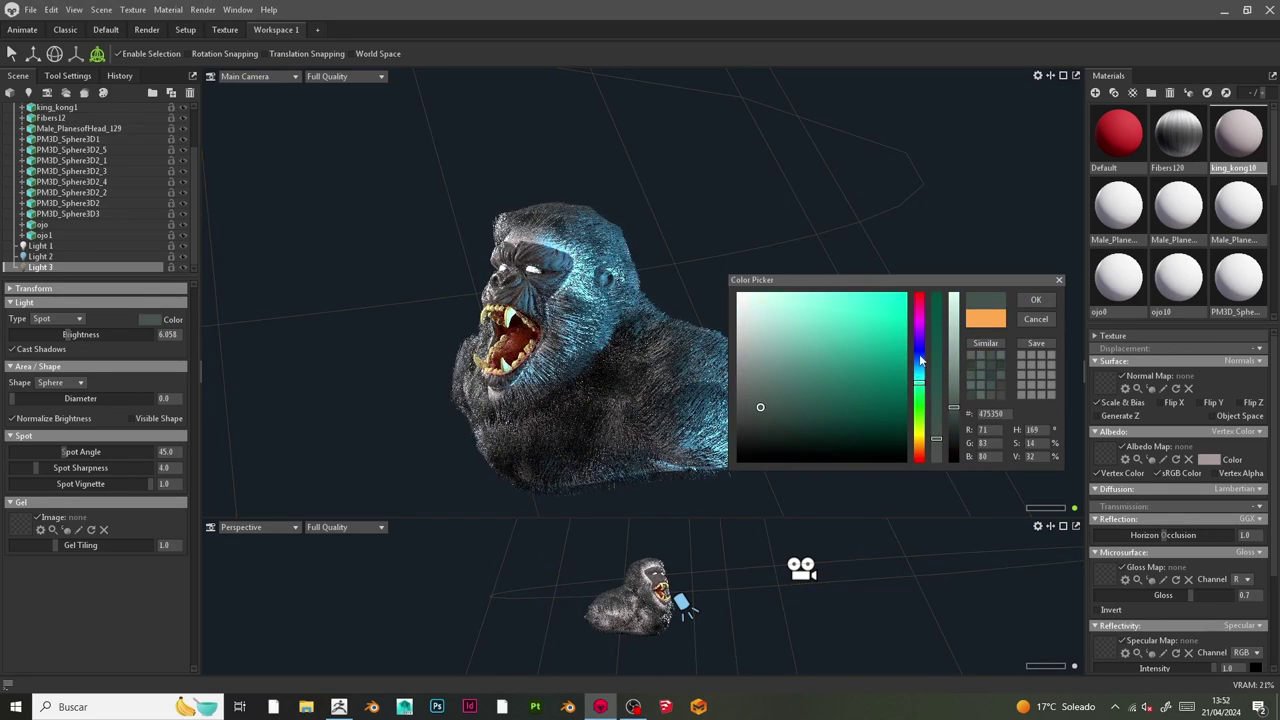
click(879, 310)
click(920, 440)
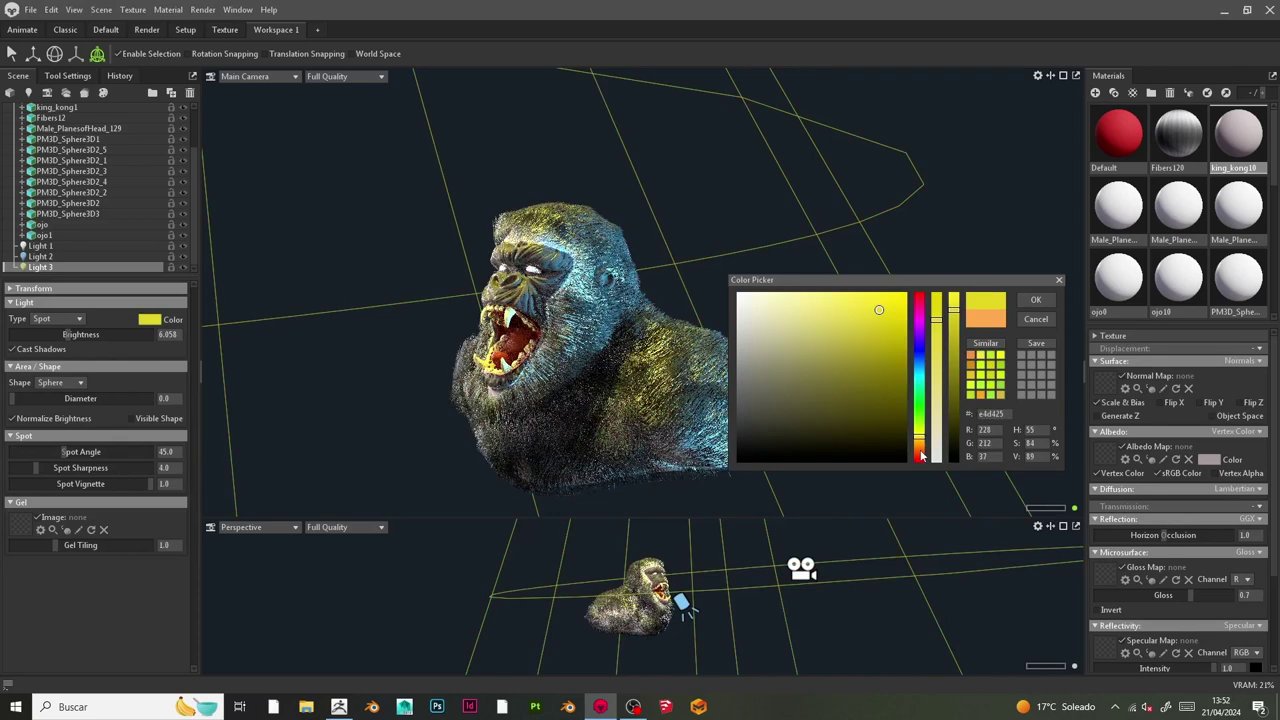
click(920, 452)
click(835, 292)
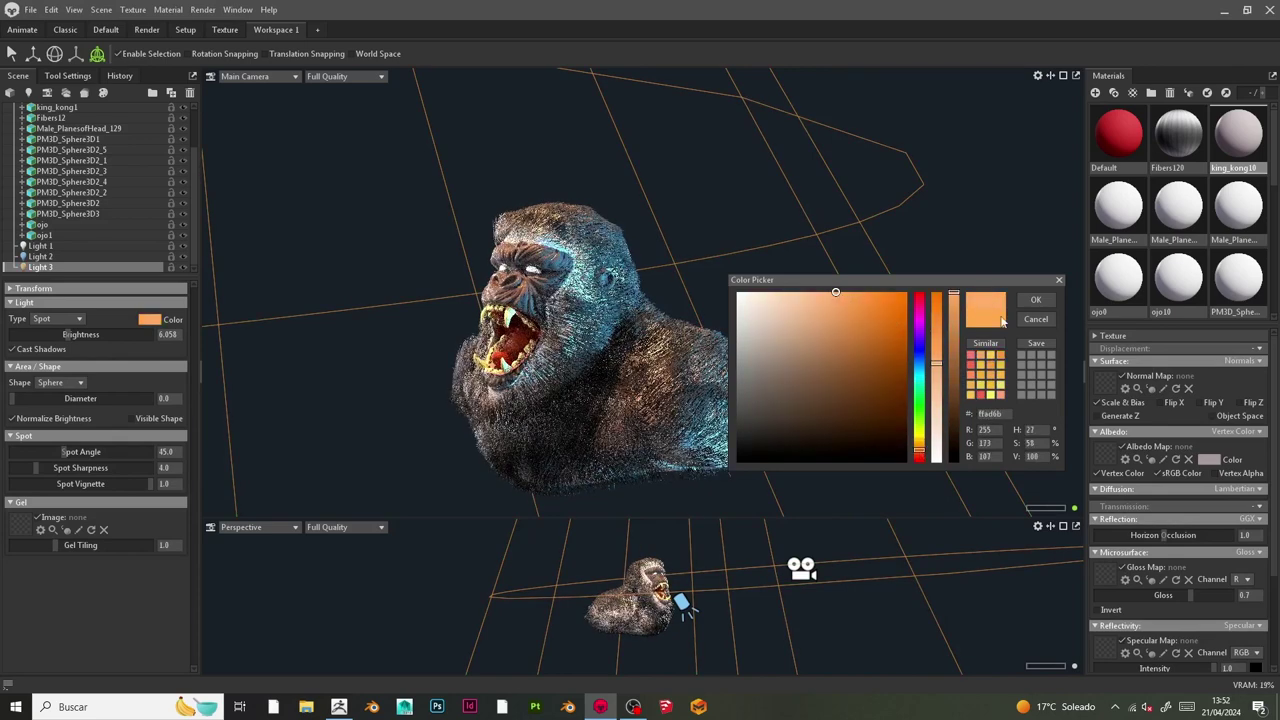
click(1030, 320)
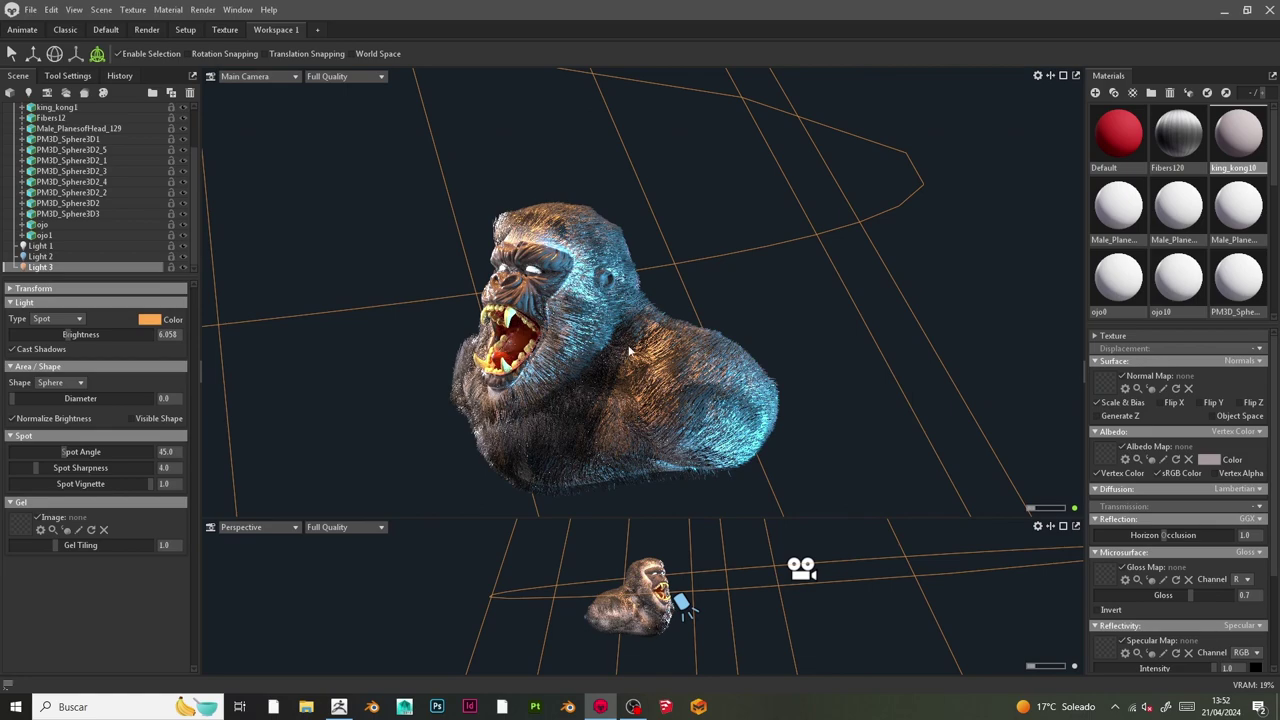
Step: Deselect the light and reframe the main camera slightly closer on the gorilla bust
click(737, 251)
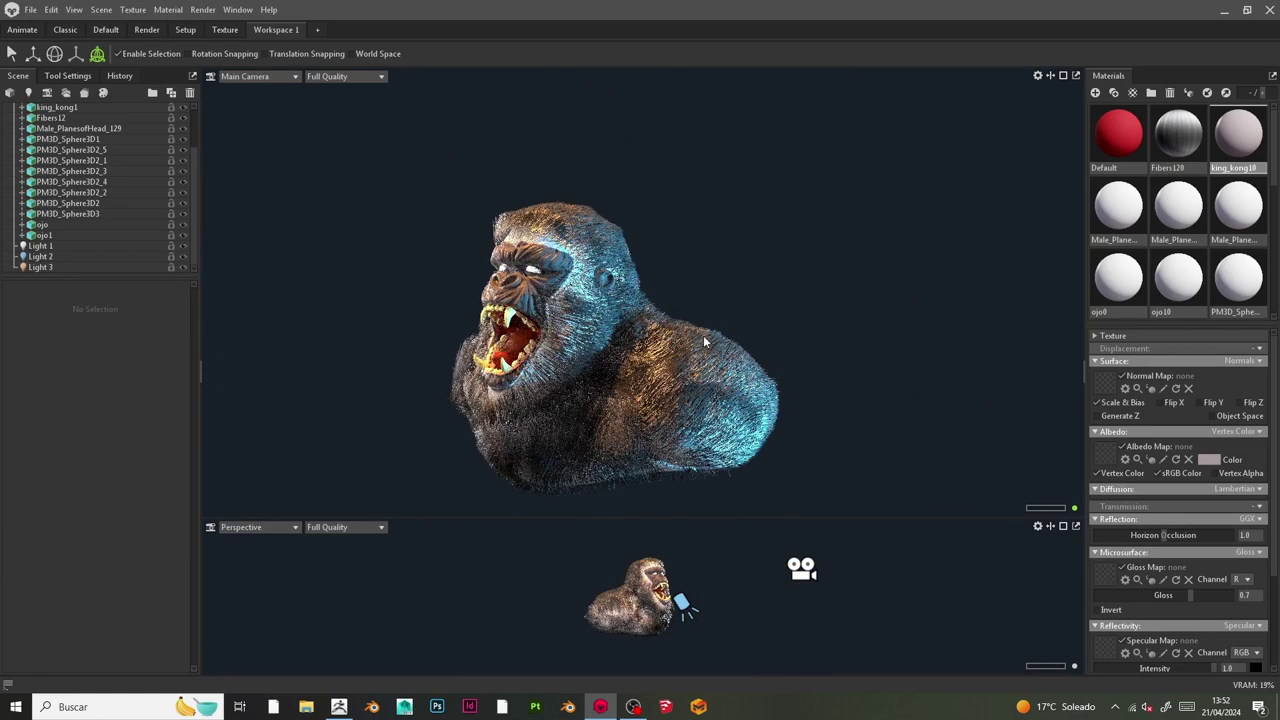
drag(703, 335, 567, 273)
scroll(786, 307, down, 6)
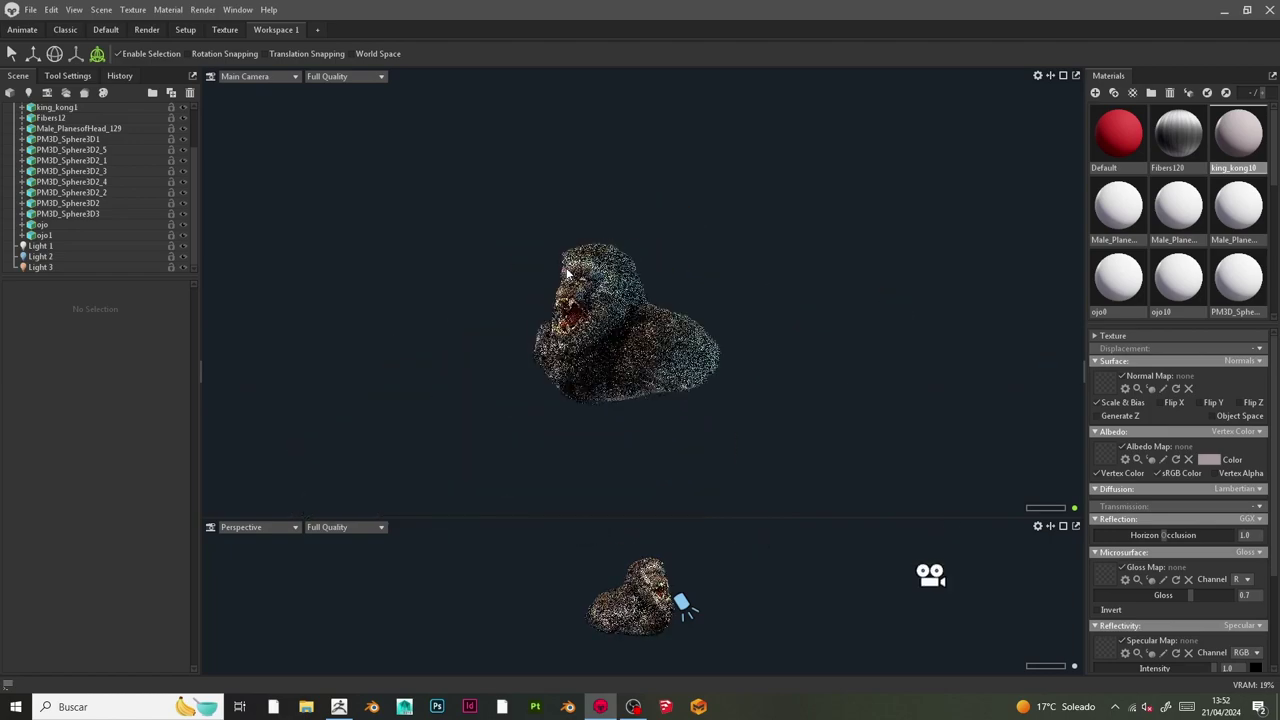
scroll(662, 320, up, 5)
drag(668, 318, 695, 308)
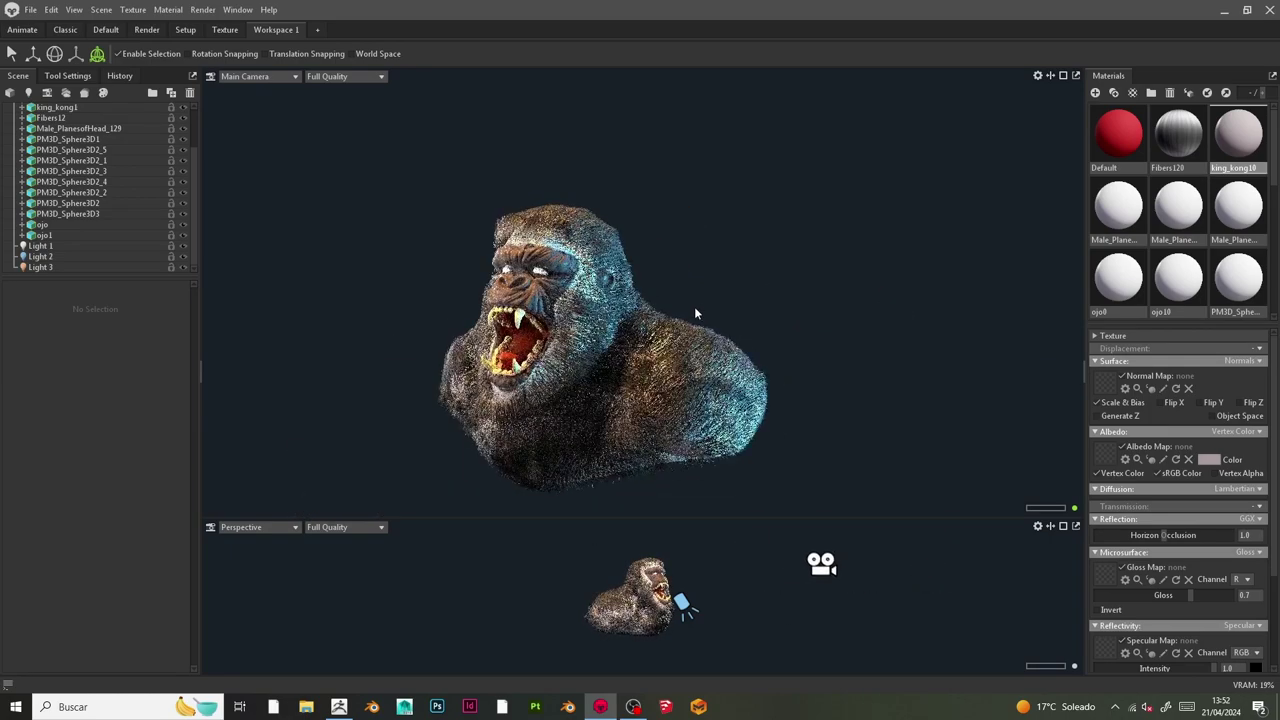
scroll(700, 266, up, 3)
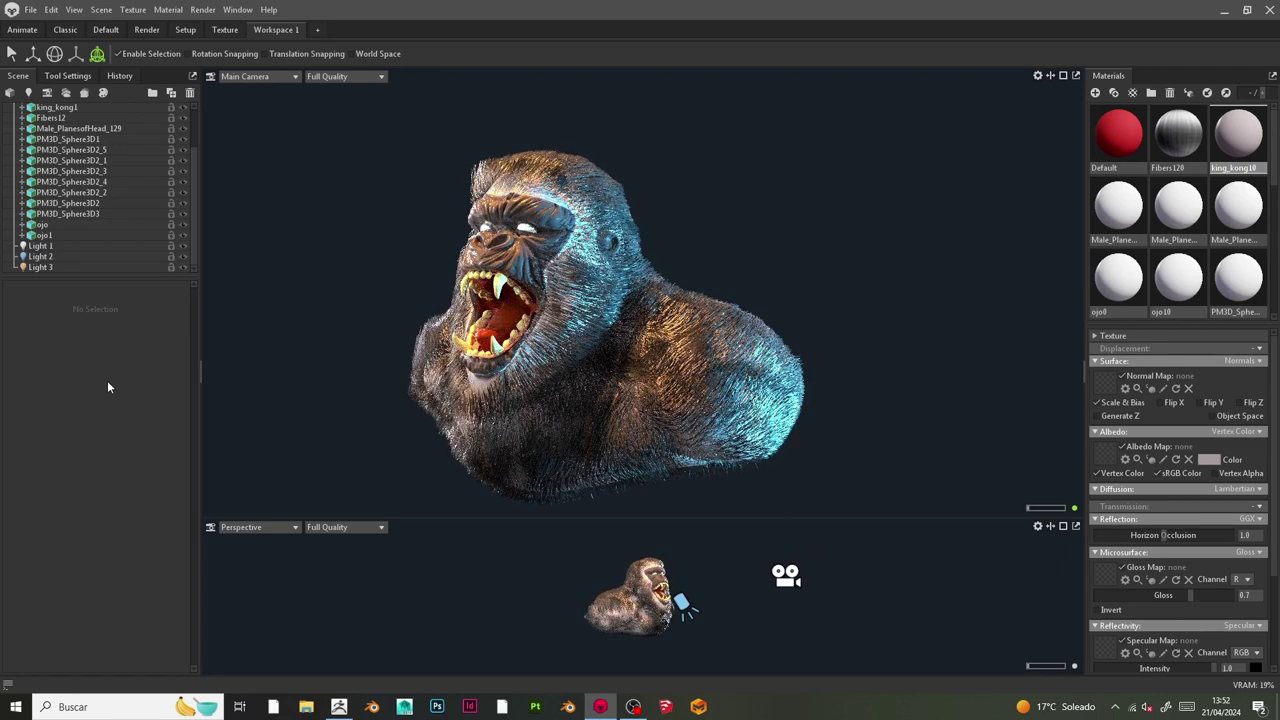
Step: Enable Local Reflections in the render settings and set the Shadow Offset to 1000
scroll(95, 186, up, 2)
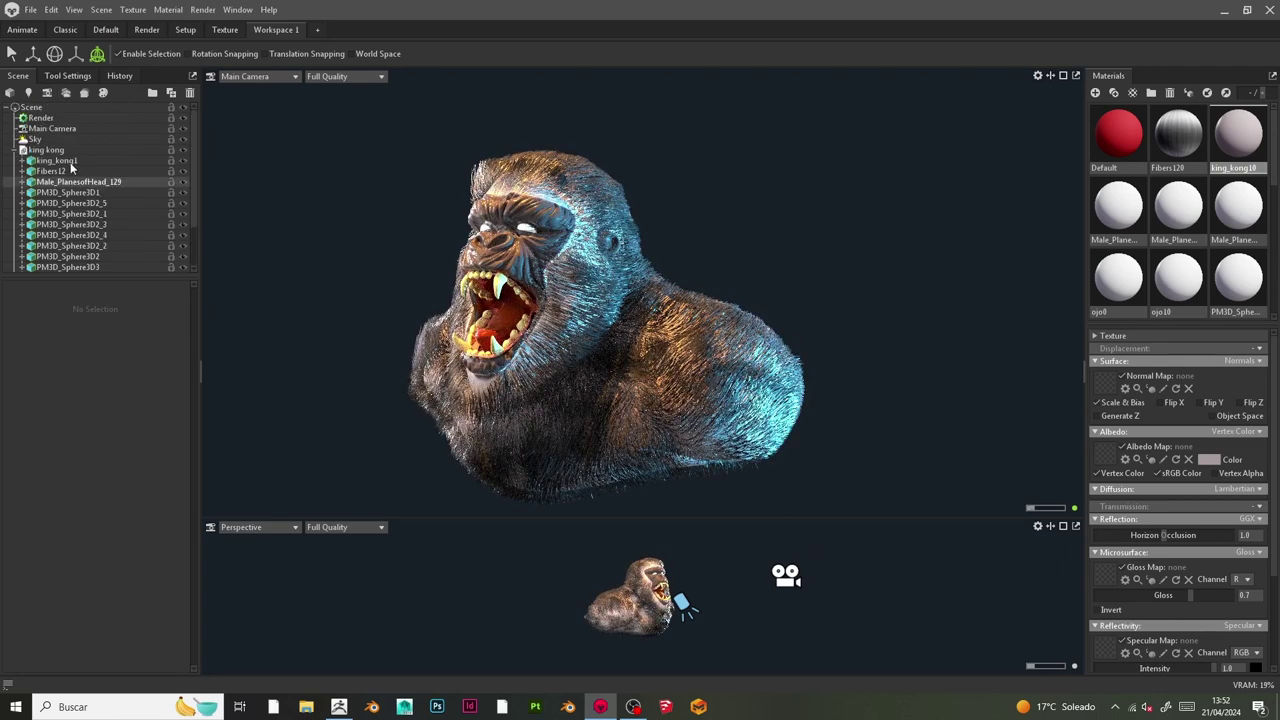
click(40, 118)
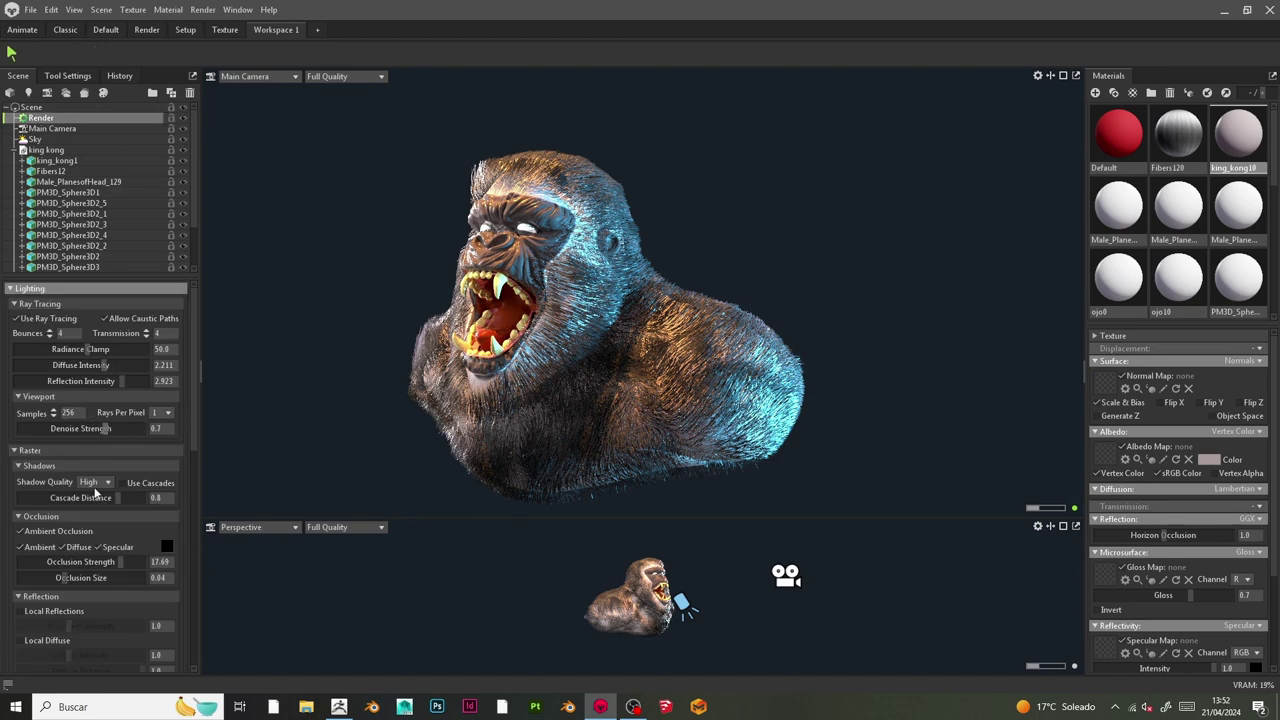
scroll(90, 465, down, 3)
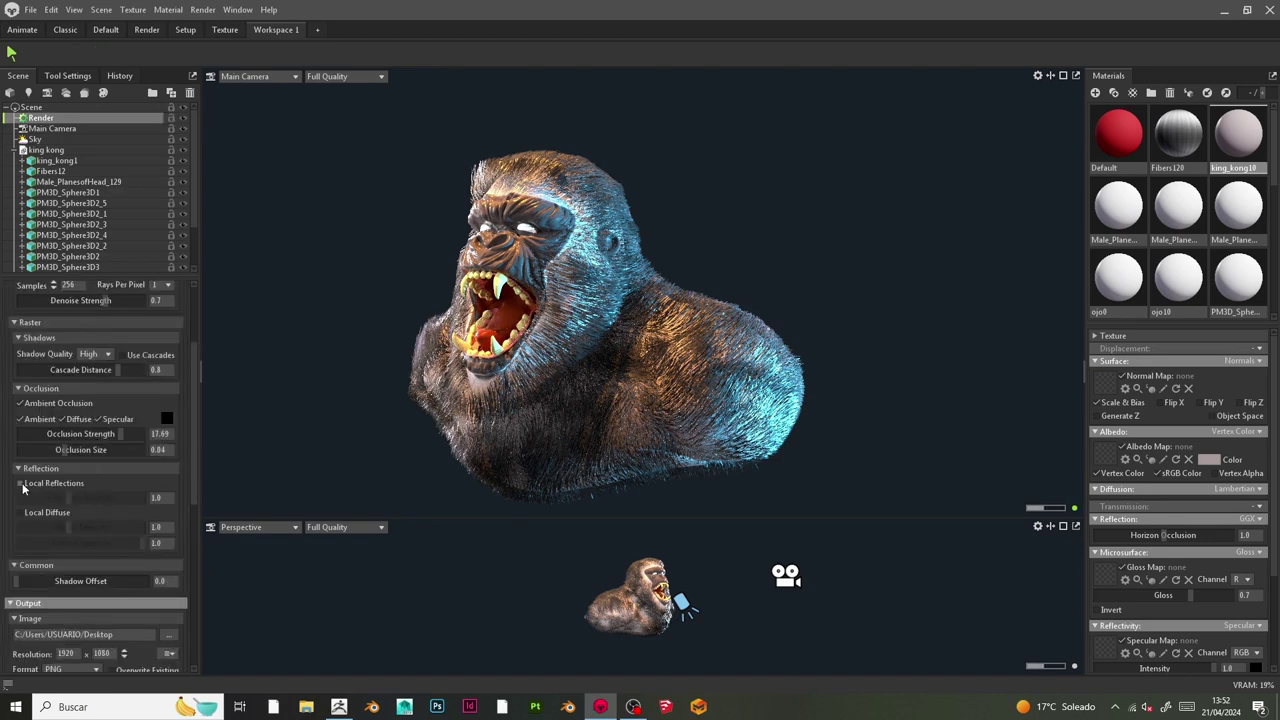
click(20, 484)
scroll(120, 490, down, 4)
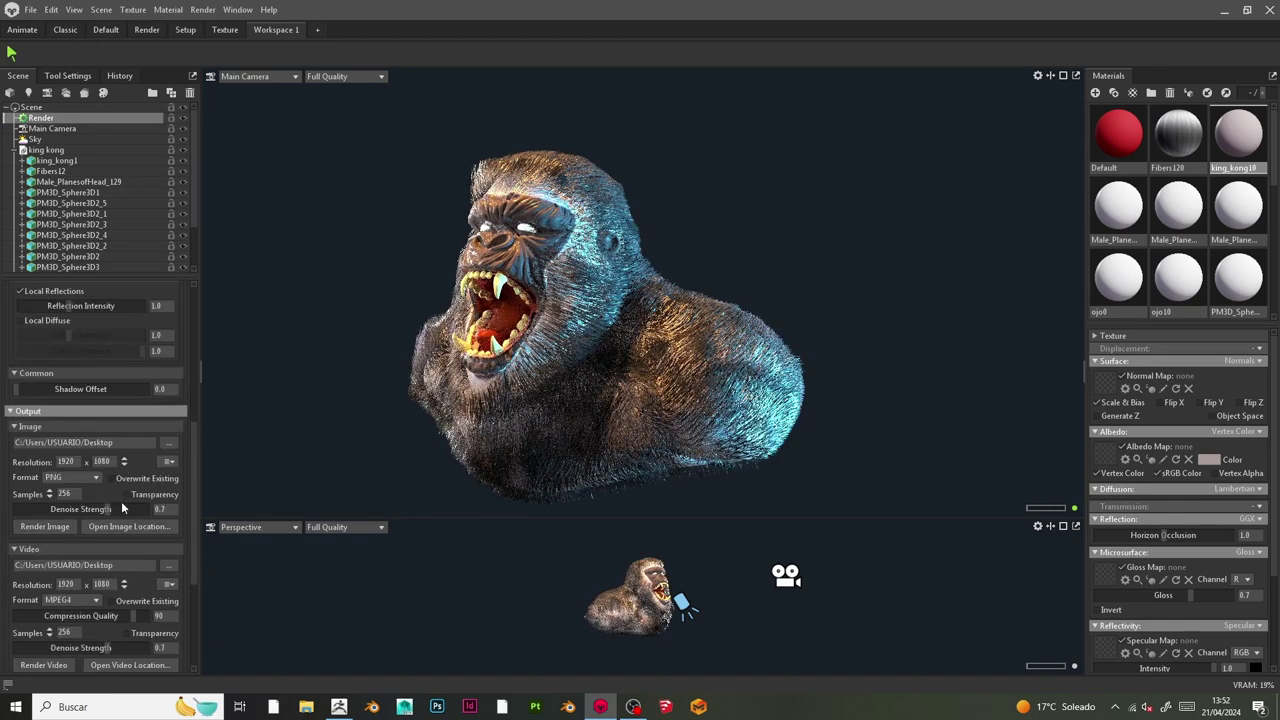
drag(111, 389, 174, 388)
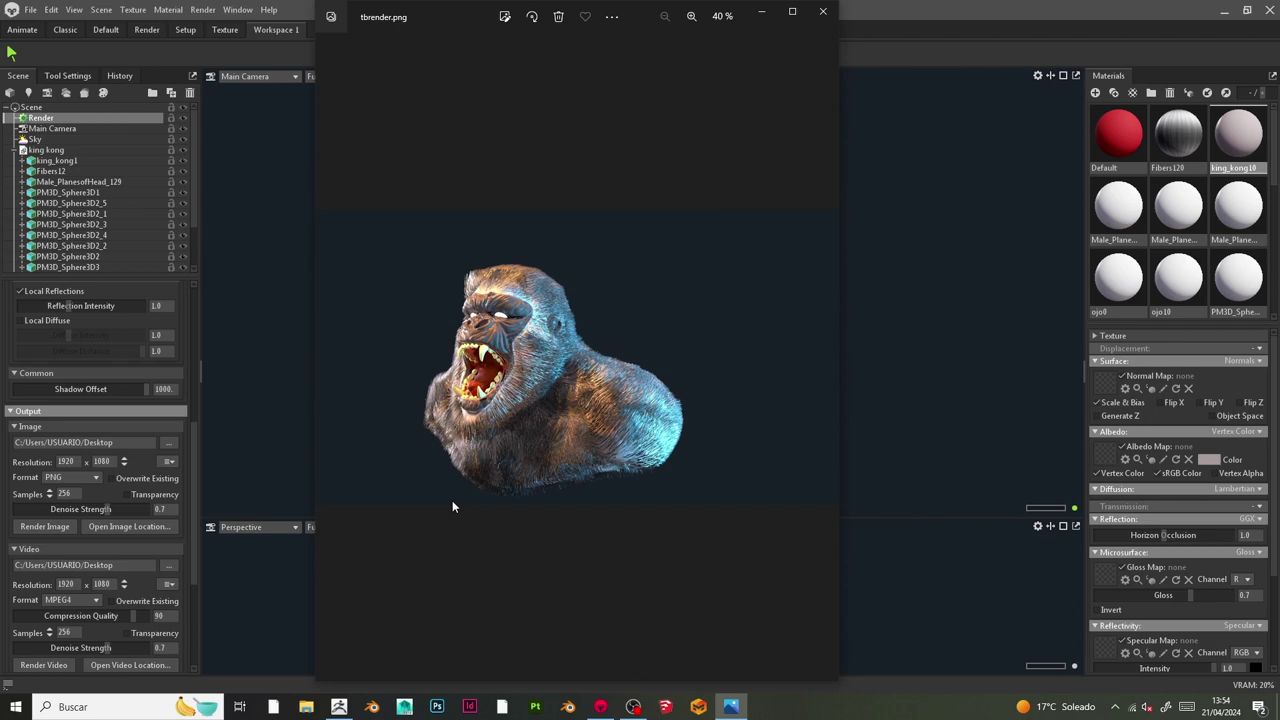
Step: Close the render preview, go to the desktop and open tbrender.png in Photoshop without applying colour management
click(1118, 16)
click(1224, 10)
click(823, 11)
right_click(294, 128)
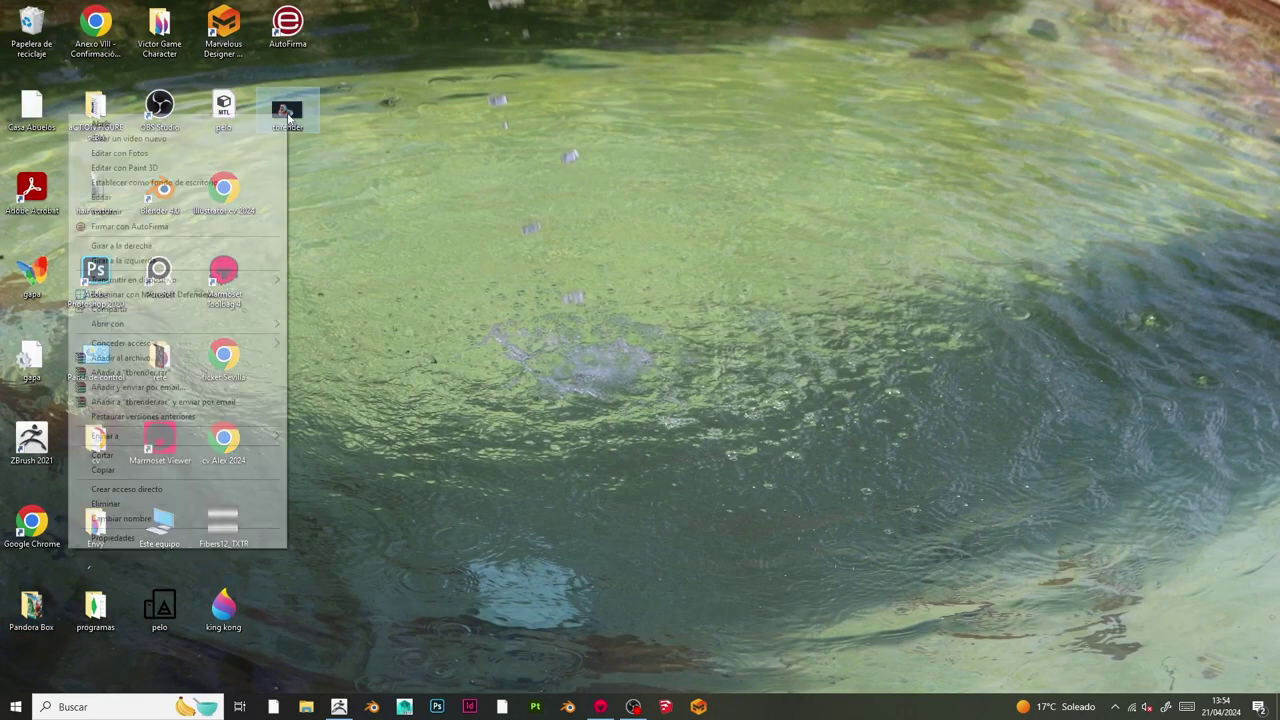
mouse_move(193, 325)
click(362, 340)
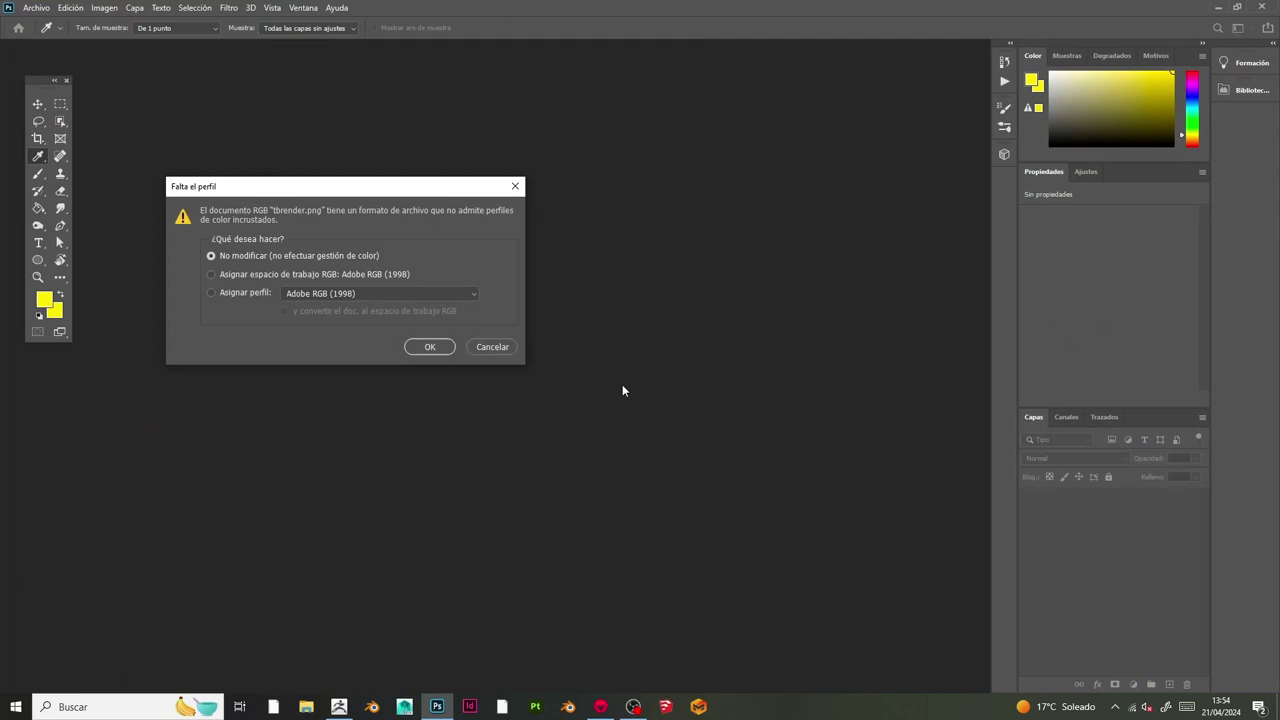
click(428, 345)
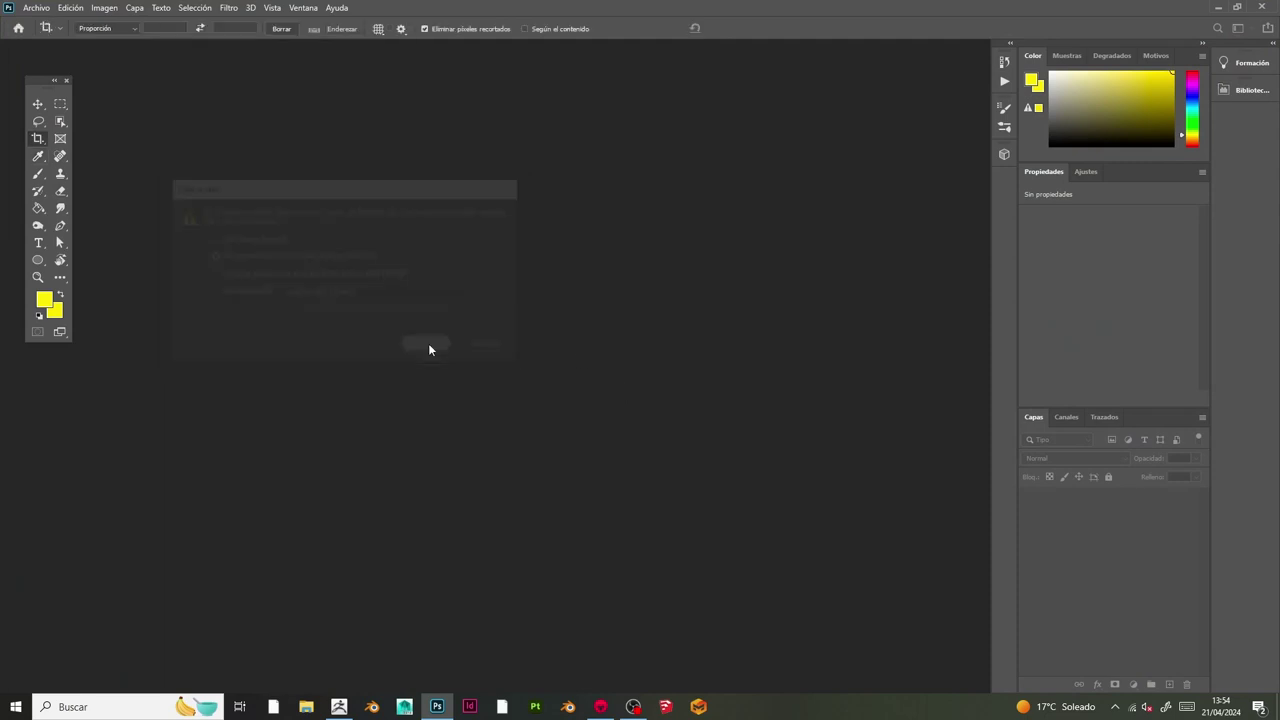
Step: Sample a colour beside the gorilla's eye with the Eyedropper and adjust it to a muted mauve grey foreground colour
click(38, 156)
drag(402, 292, 408, 288)
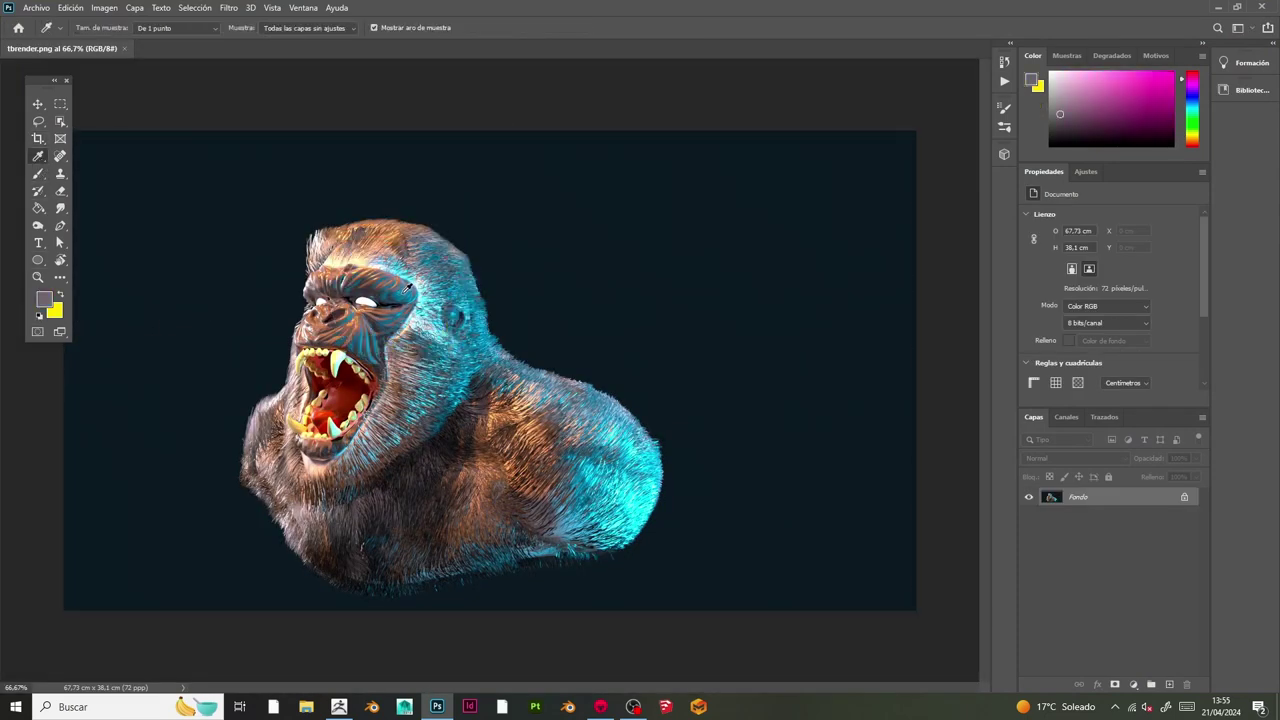
click(44, 300)
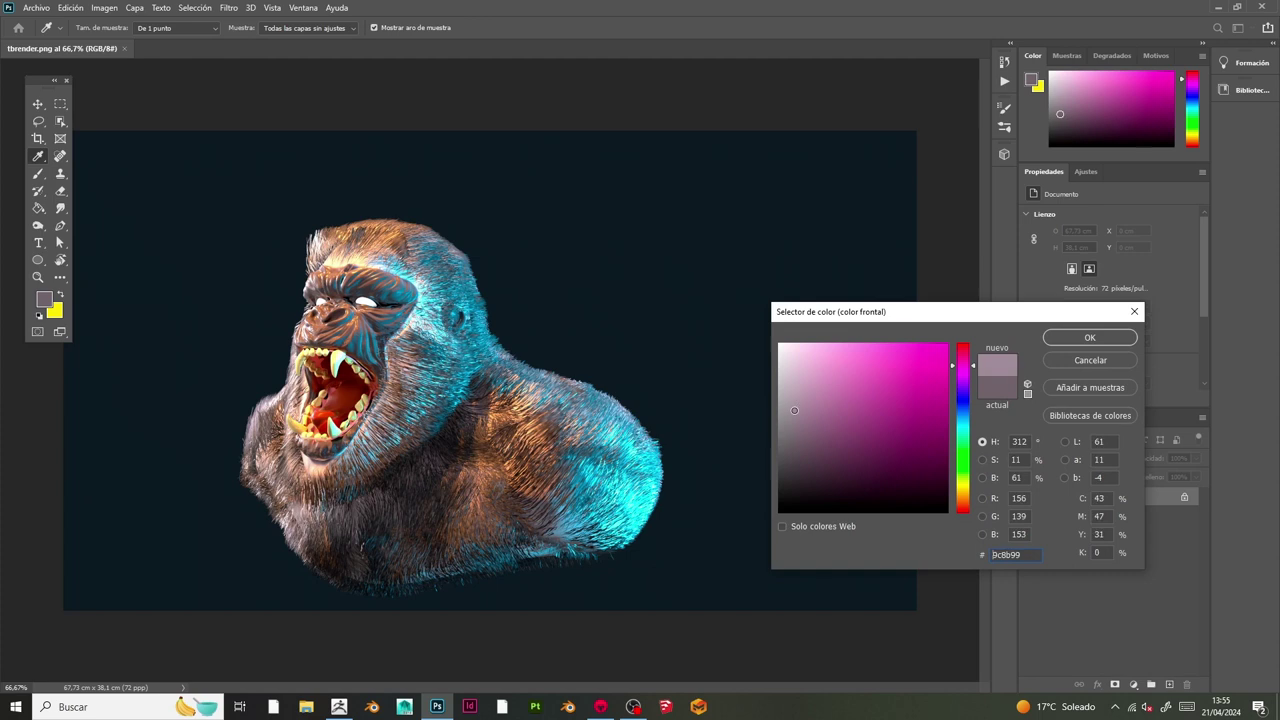
click(1090, 338)
Step: Add a new layer in Multiplicar blend mode above the render and fill it with the grey foreground colour
click(1168, 684)
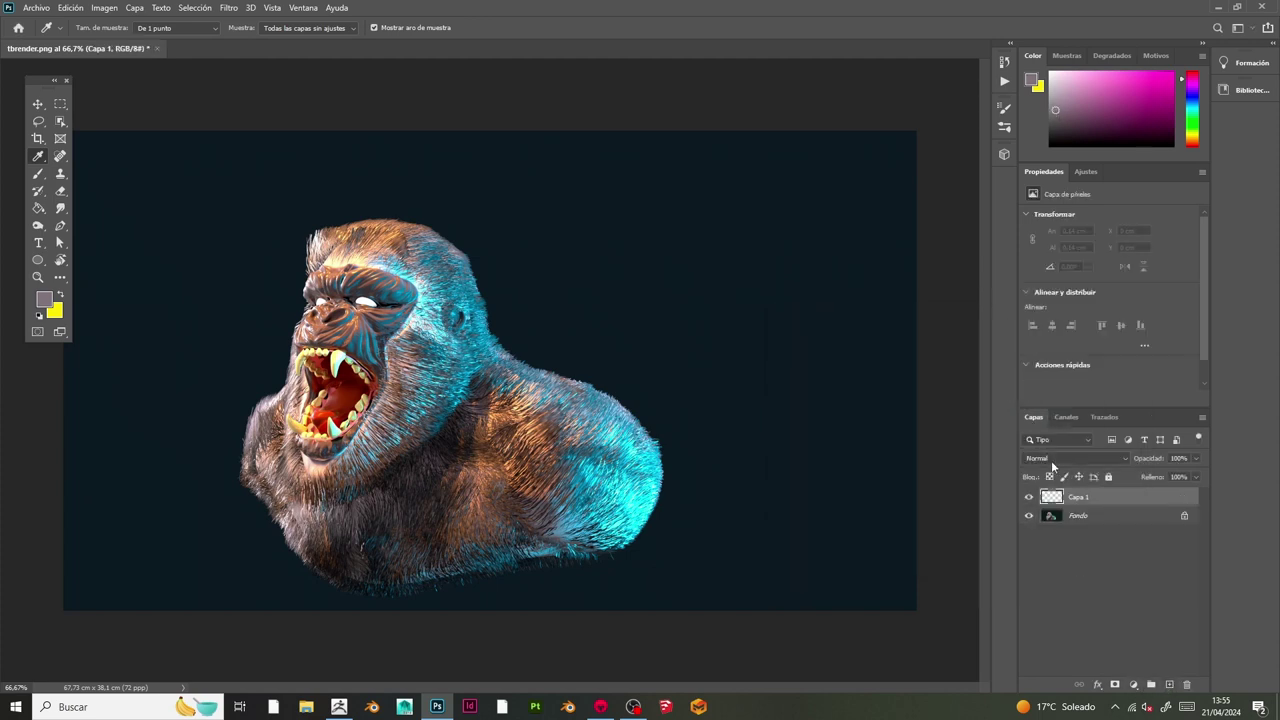
click(1051, 460)
click(1060, 404)
click(38, 208)
click(352, 212)
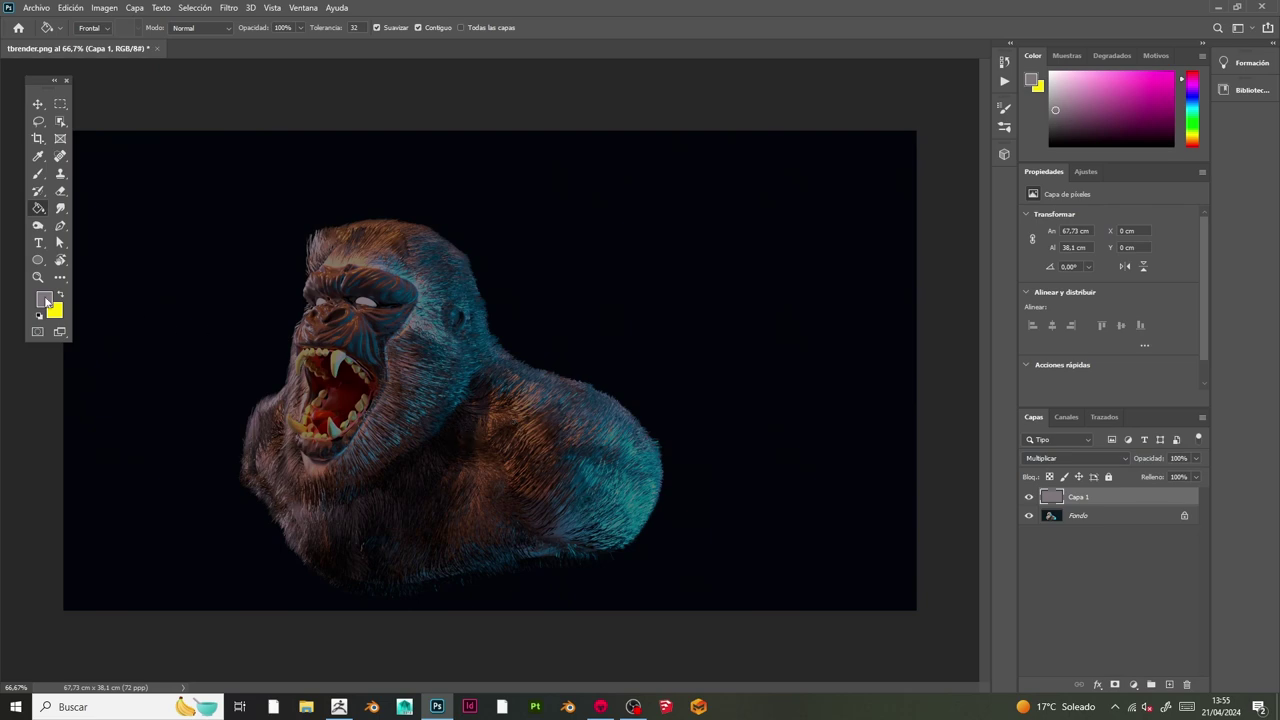
Step: Change the fill layer's blend mode to Oscurecer and refill the layer with dark grey 464546
click(1045, 455)
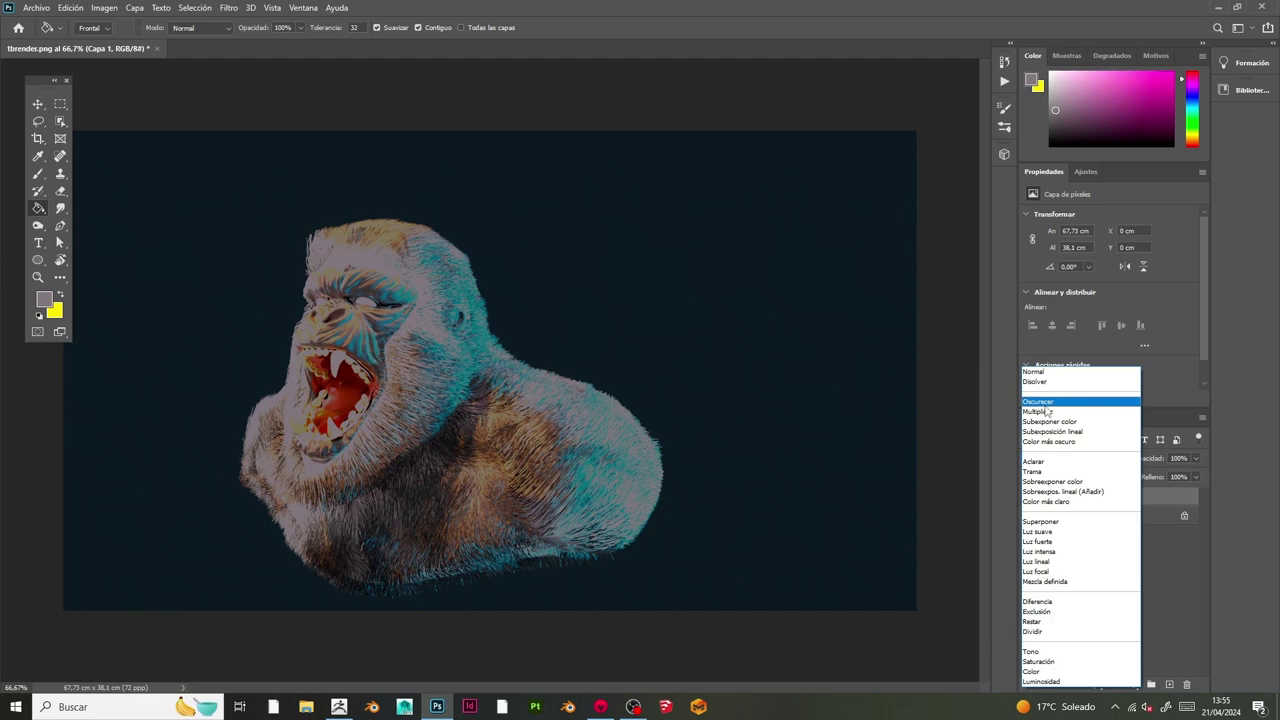
click(1040, 411)
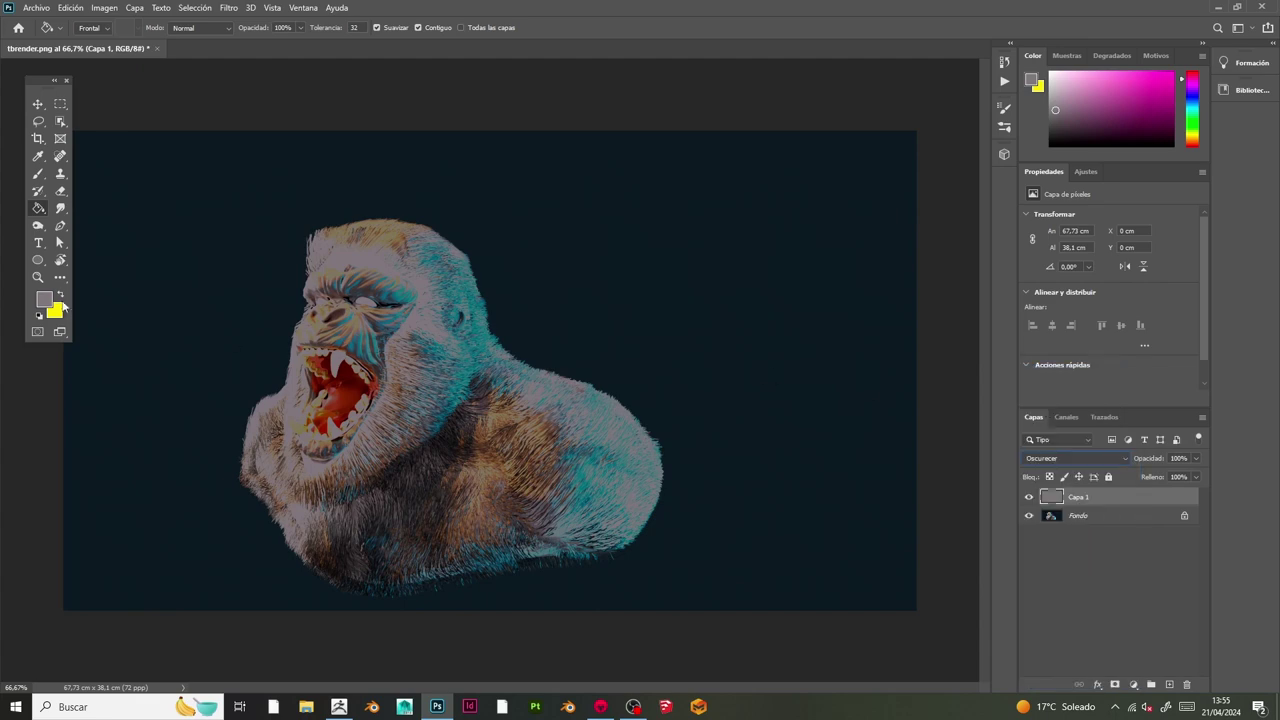
click(44, 299)
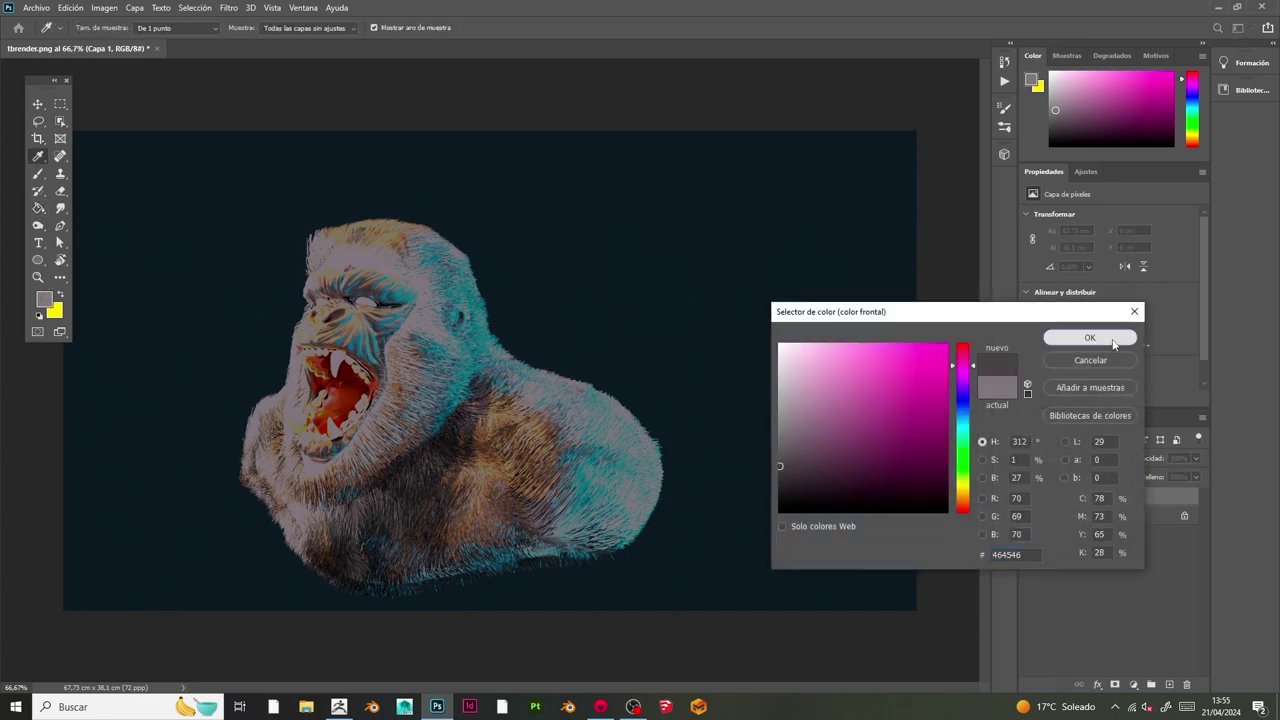
click(1048, 337)
key(g)
click(163, 274)
Step: Set the fill layer's blend mode to Luminosidad and lighten its fill to a pale grey
click(1052, 459)
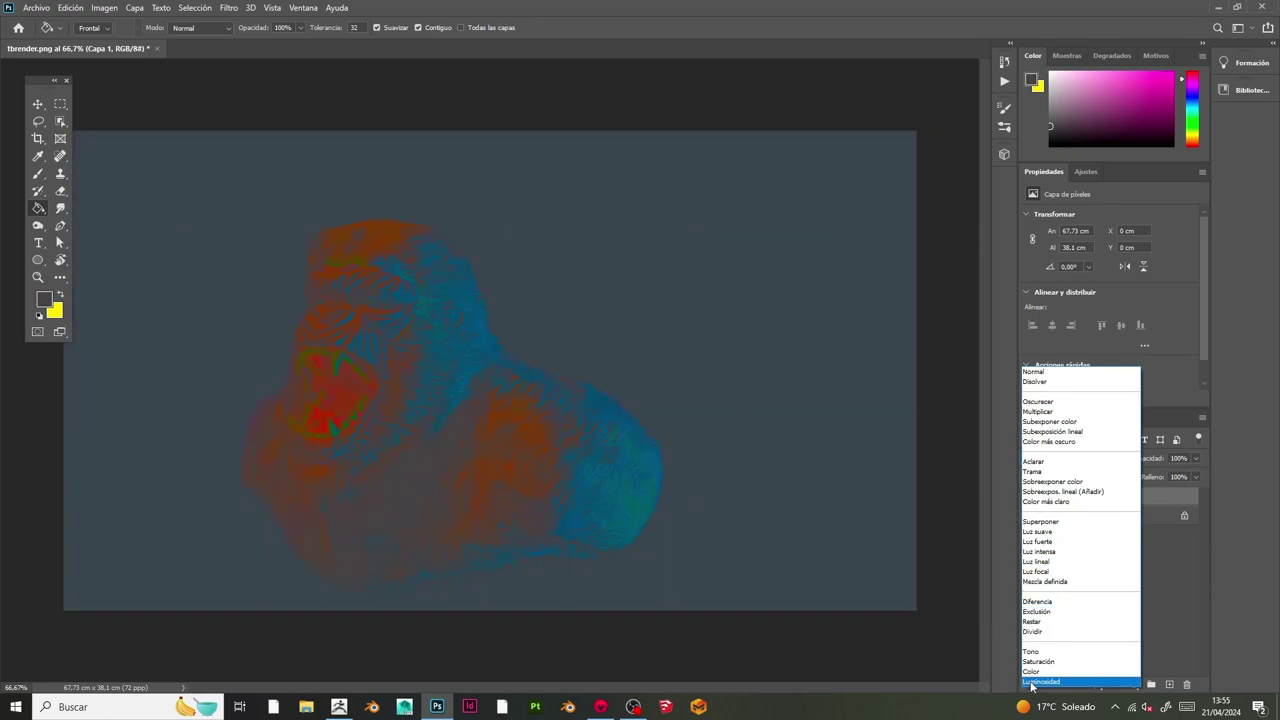
click(1032, 682)
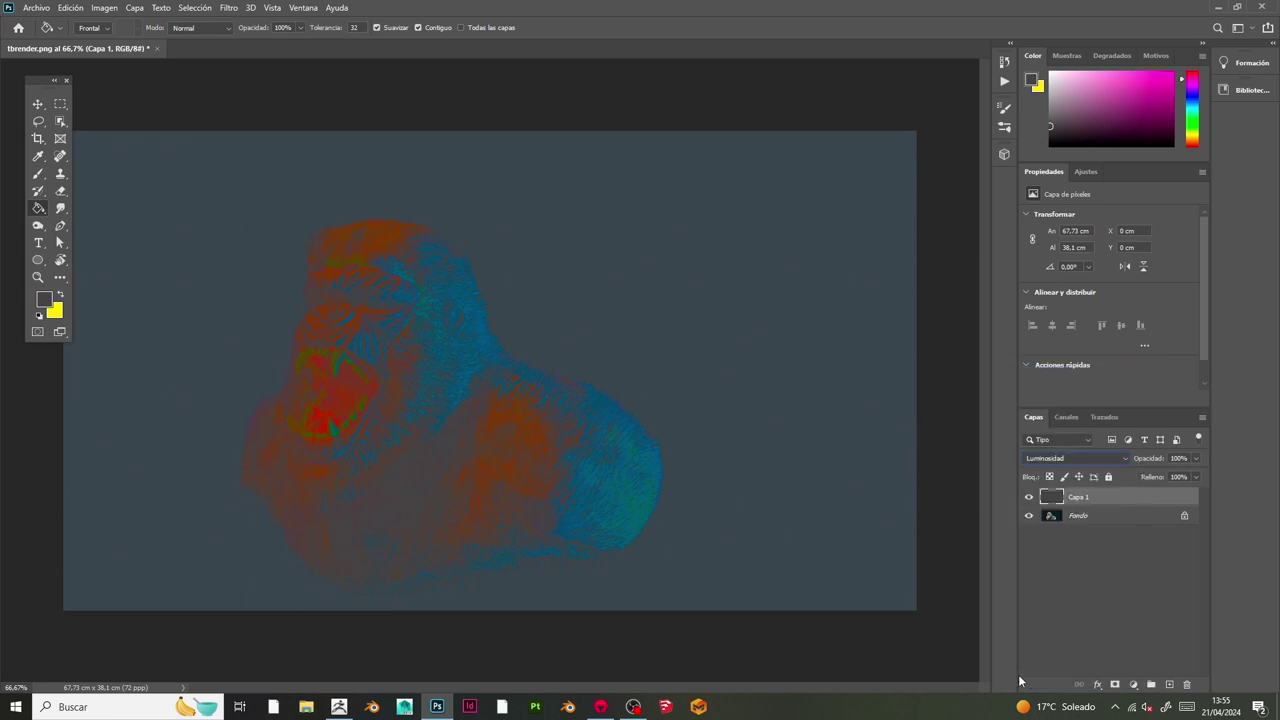
click(675, 334)
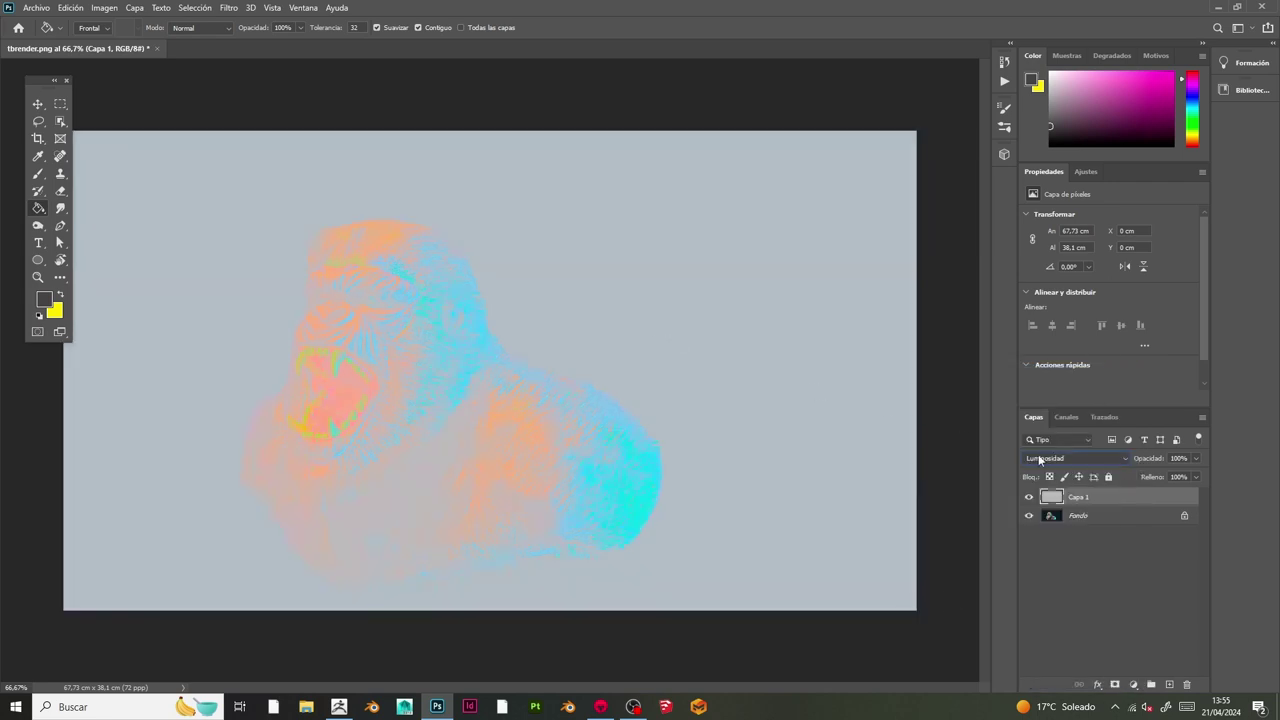
Step: Set the pale grey layer's blend mode to Multiplicar and compare the image with the layer hidden and shown
click(1038, 458)
click(1040, 415)
click(1028, 497)
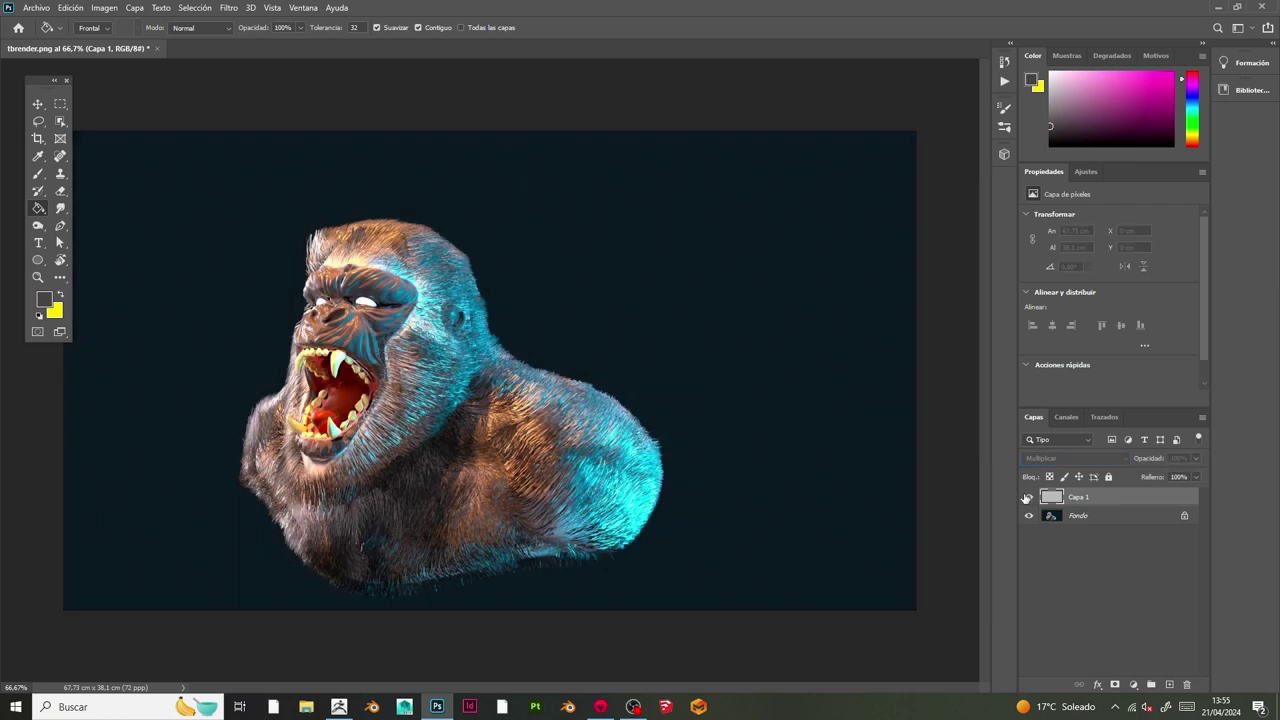
click(1027, 497)
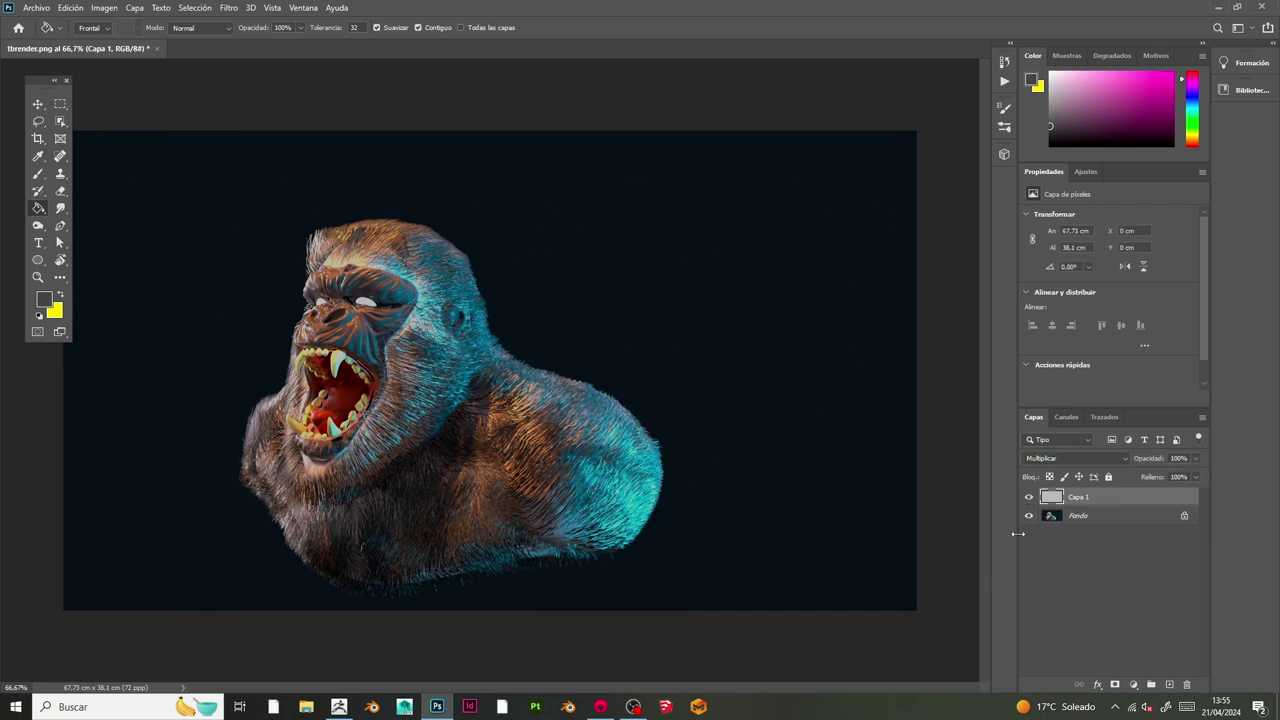
Step: Delete the grey fill layer and add a new empty layer above the render
click(1188, 686)
click(565, 264)
click(1169, 685)
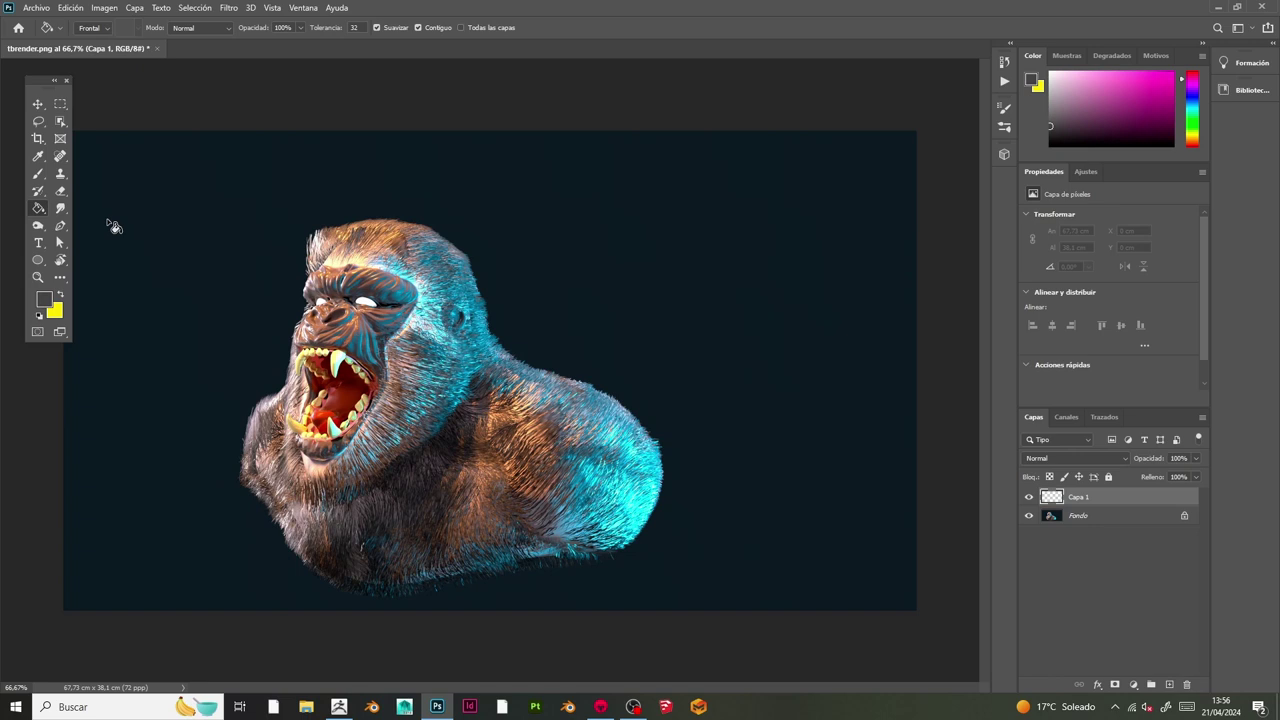
Step: Set the foreground colour to a neutral mid grey and brush it over the gorilla's head and cheek
click(44, 299)
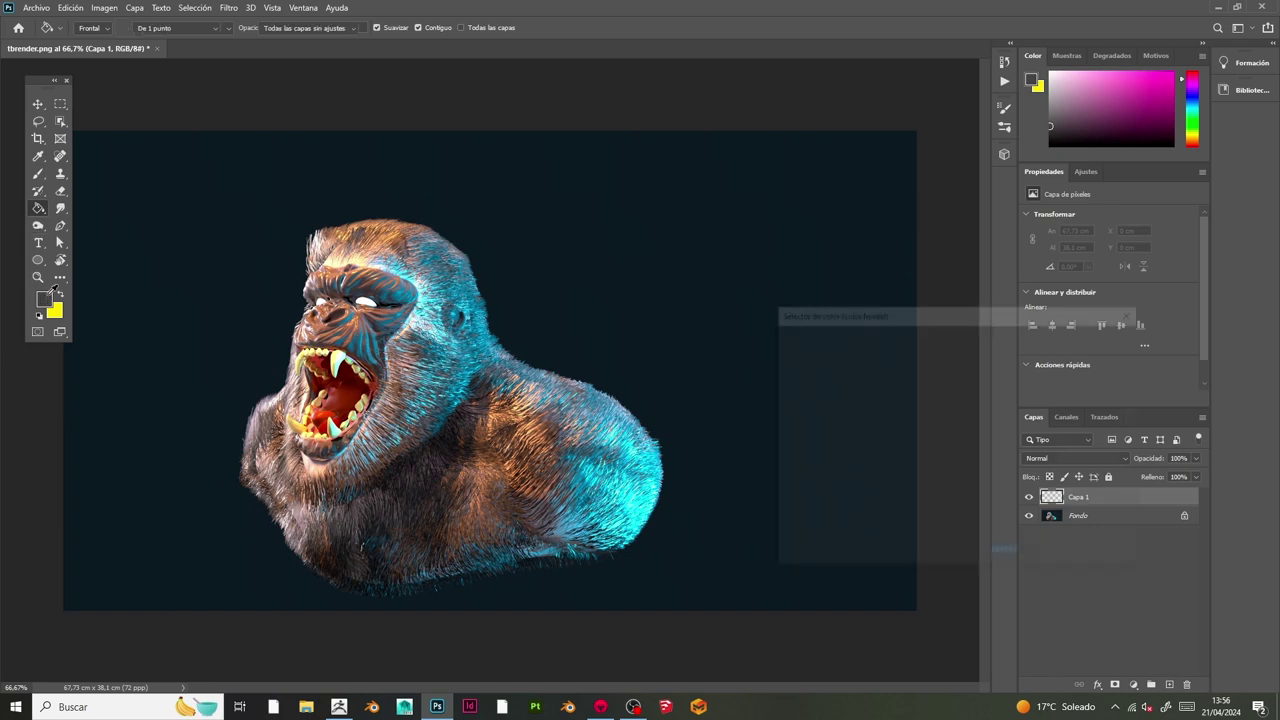
click(1090, 337)
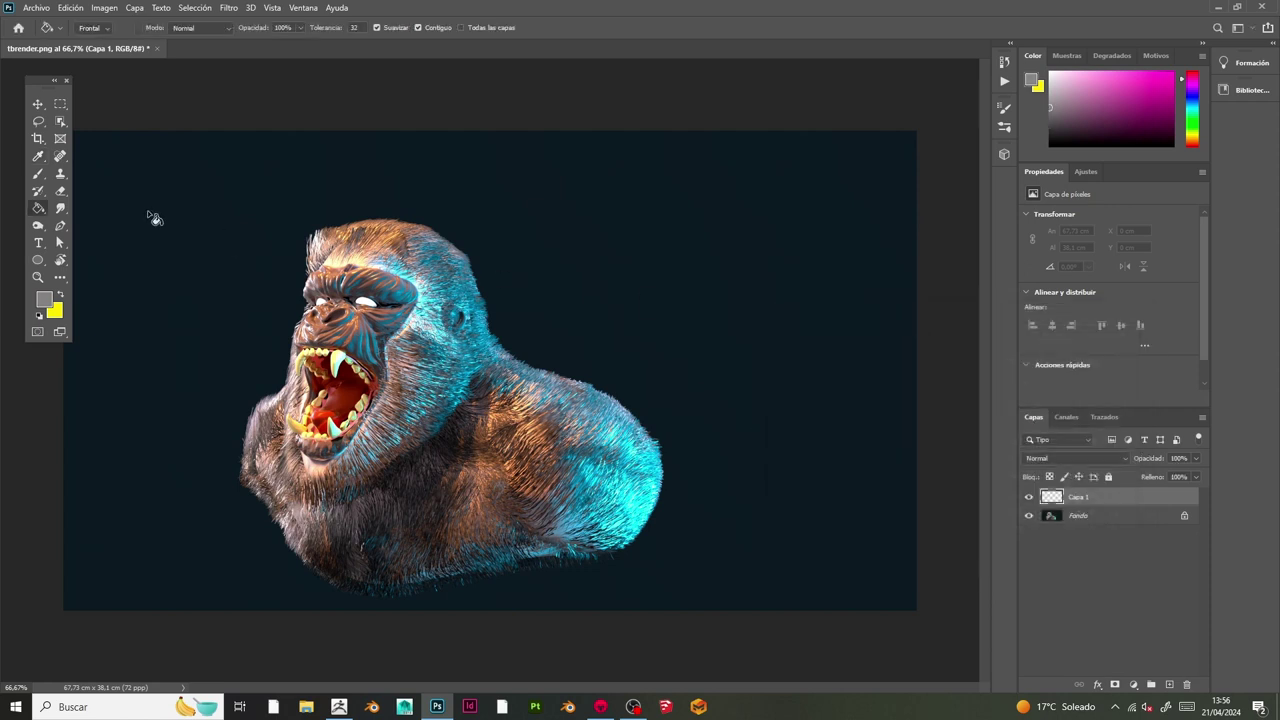
click(38, 173)
mouse_move(425, 258)
mouse_down()
mouse_move(432, 318)
mouse_move(383, 429)
mouse_move(318, 461)
mouse_move(392, 458)
mouse_up()
mouse_move(396, 274)
mouse_down()
mouse_move(355, 259)
mouse_move(434, 243)
mouse_up()
Step: Set the painted layer's blend mode to Multiplicar and brush more shading along the lower edge of the chest
click(1070, 458)
click(1037, 411)
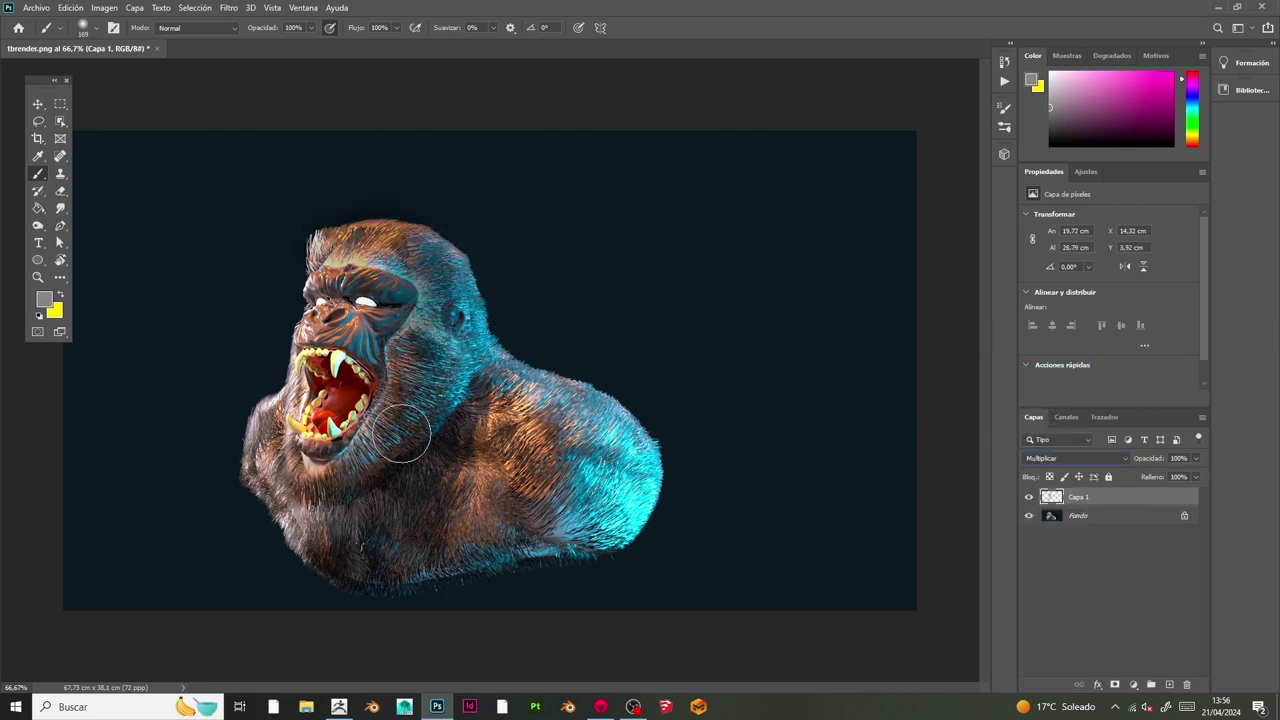
mouse_move(280, 470)
mouse_down()
mouse_move(366, 571)
mouse_move(477, 609)
mouse_up()
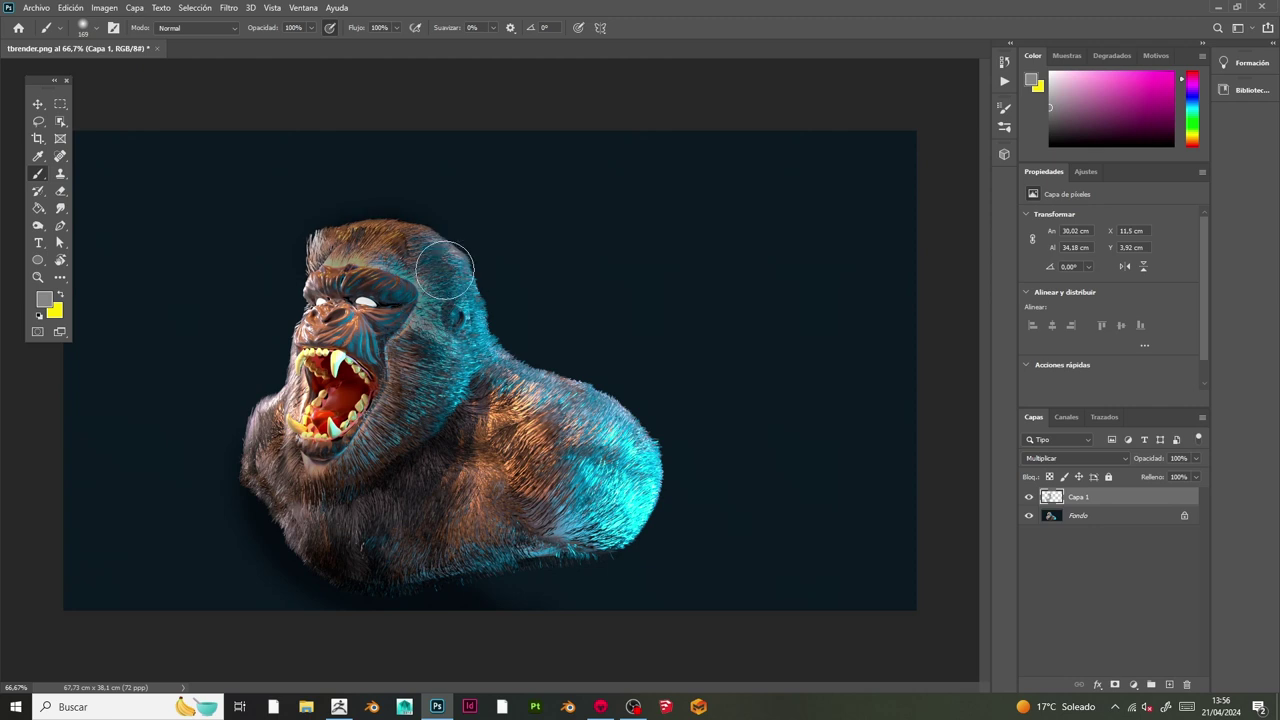
Step: Reduce the brush size to 40 and paint finer shading across the forehead and from the cheek to the chin
right_click(562, 310)
click(666, 256)
drag(329, 246, 370, 258)
mouse_move(399, 331)
mouse_down()
mouse_move(380, 404)
mouse_move(302, 462)
mouse_up()
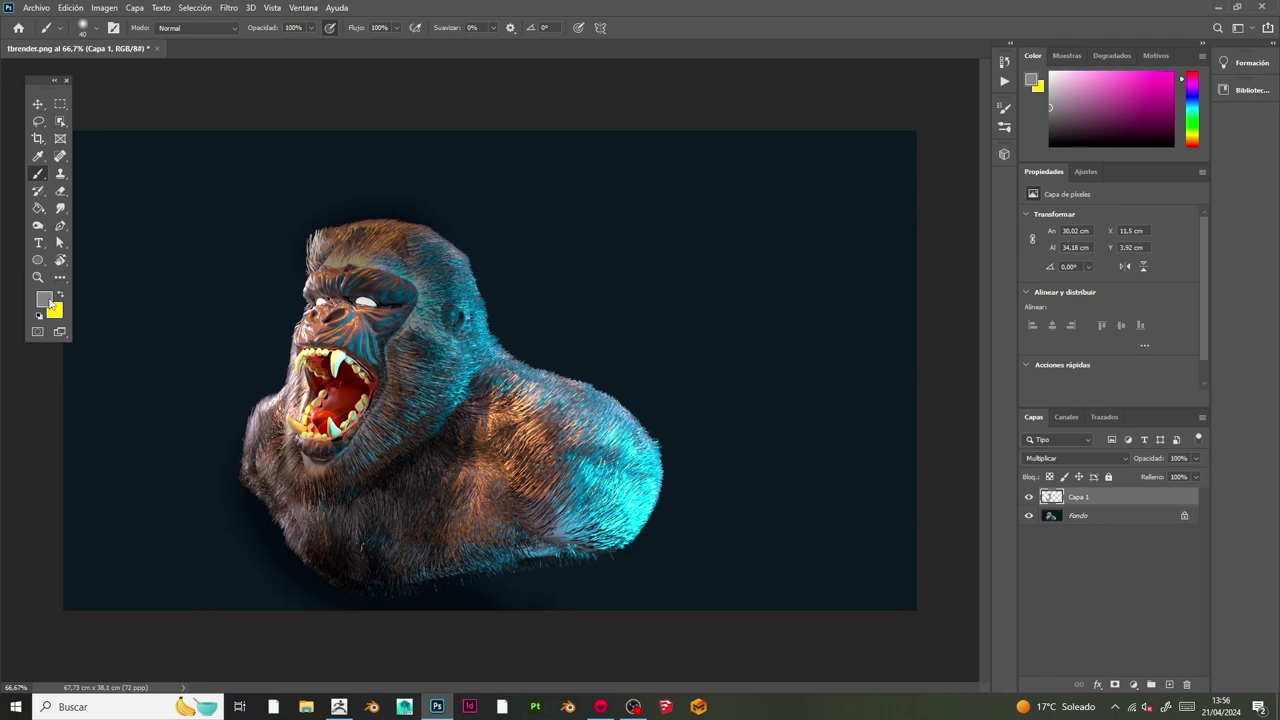
Step: Set the foreground colour to a slightly darker grey and paint shading on the cheek beside the nose and mouth
click(45, 300)
click(1065, 340)
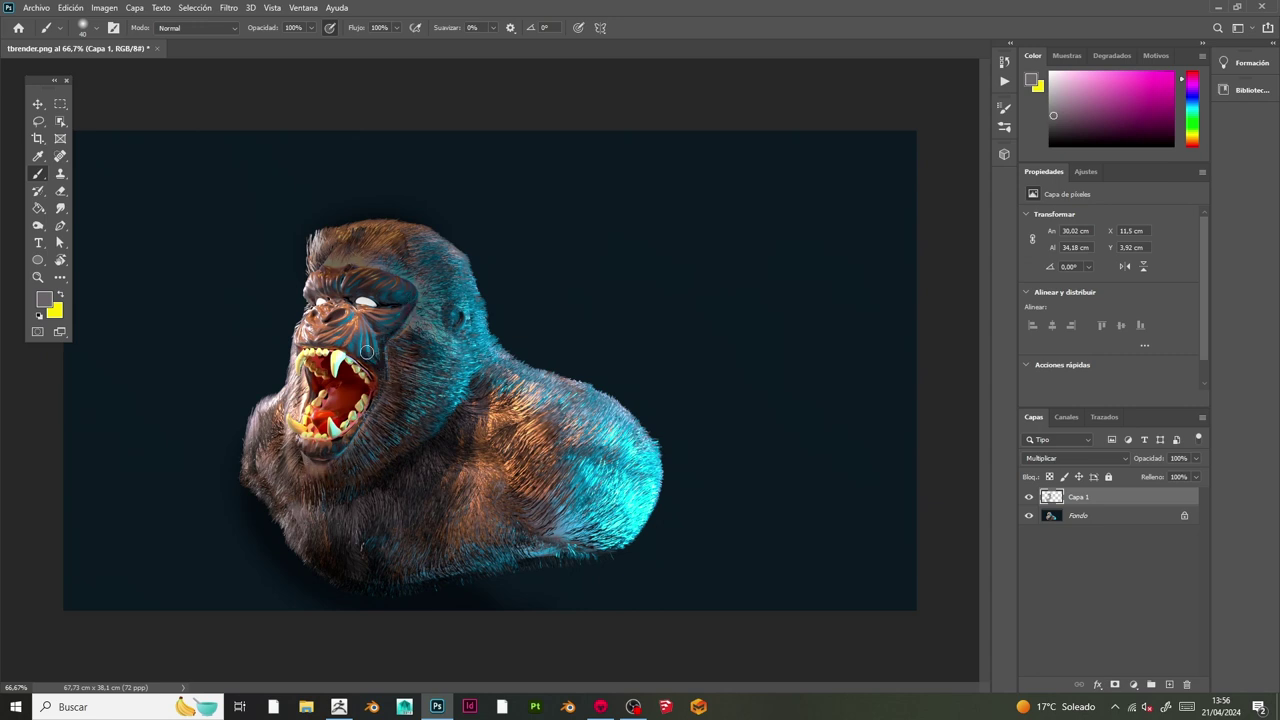
drag(367, 352, 384, 374)
drag(358, 324, 380, 347)
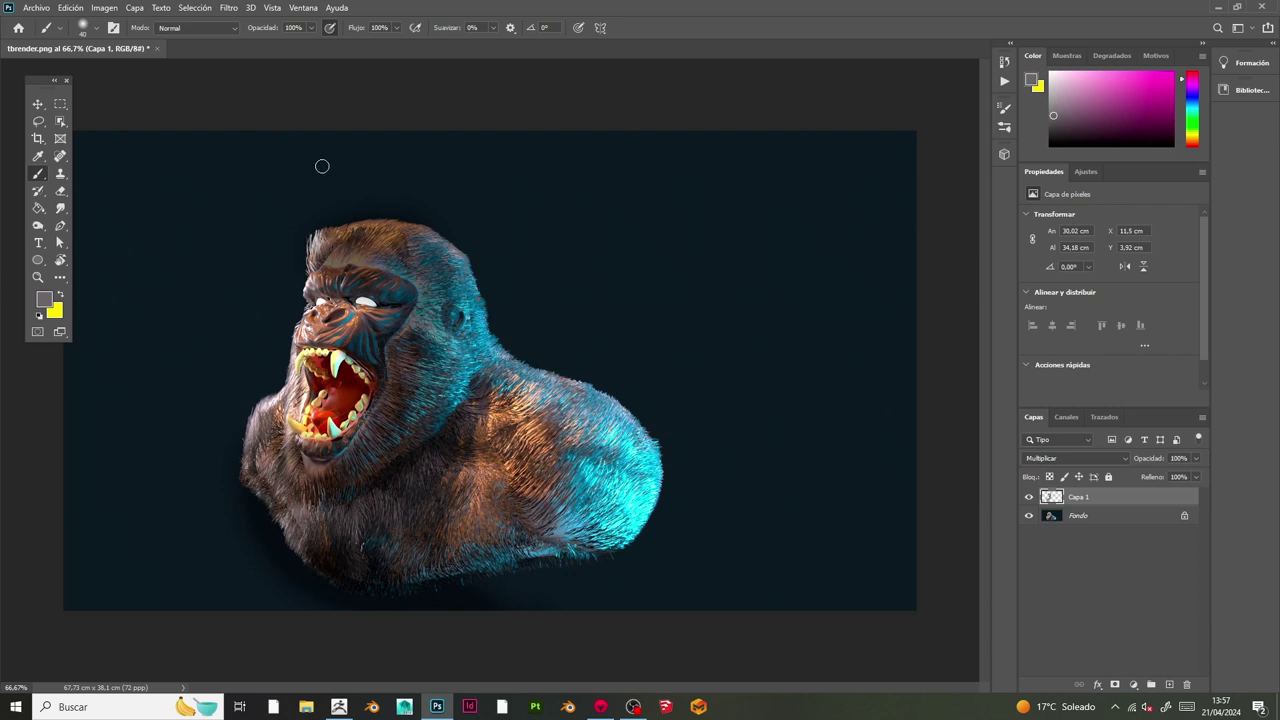
Step: Set the brush mode to Multiplicar and paint darker shading over the forehead, the brow and the side of the head
click(195, 27)
click(185, 103)
mouse_move(338, 252)
mouse_down()
mouse_move(404, 268)
mouse_move(412, 309)
mouse_move(364, 440)
mouse_move(310, 464)
mouse_move(402, 350)
mouse_up()
drag(342, 259, 469, 247)
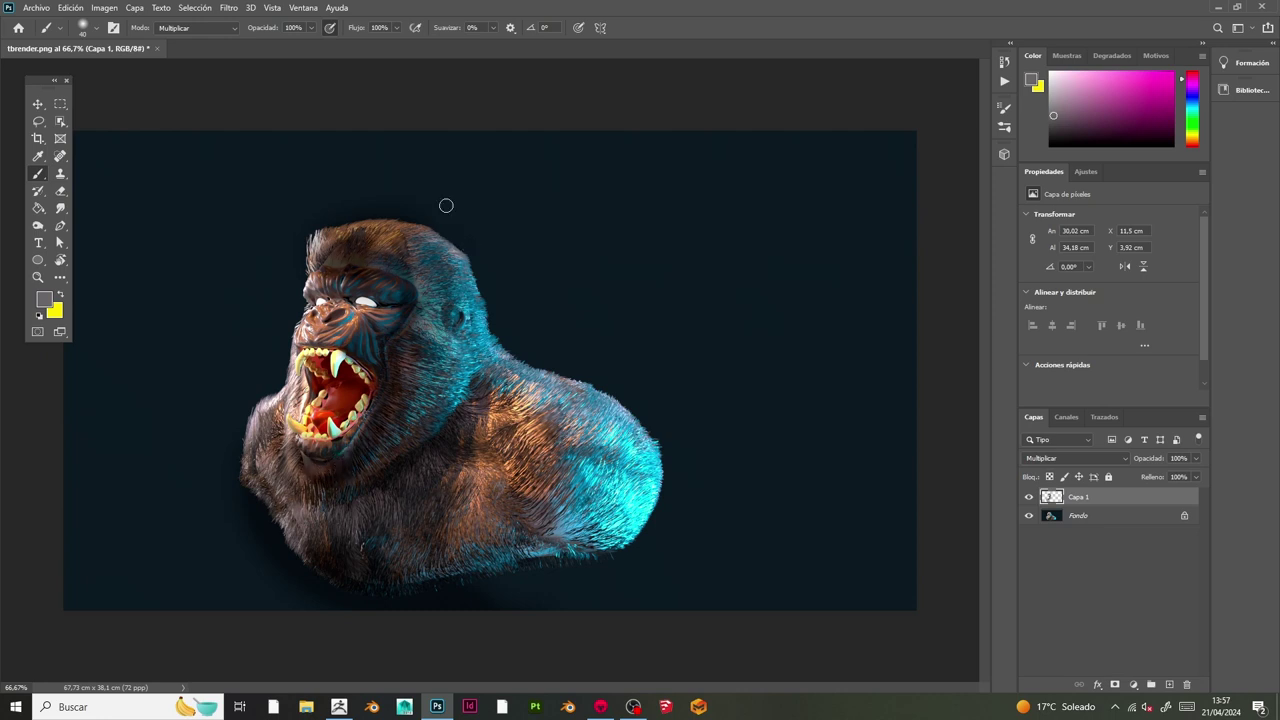
Step: Undo the last stroke and set the brush to 24% opacity and a size of 119 px for softer shading
key(ctrl+z)
click(311, 28)
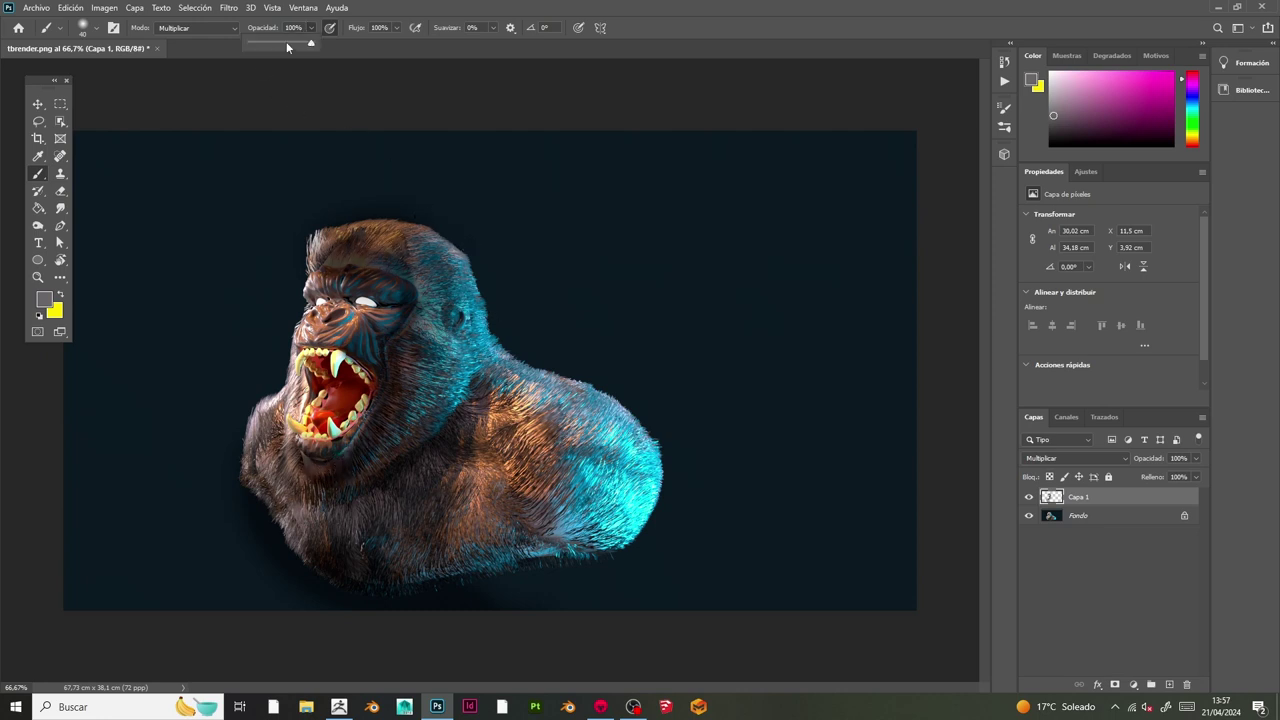
click(264, 44)
right_click(500, 212)
click(350, 257)
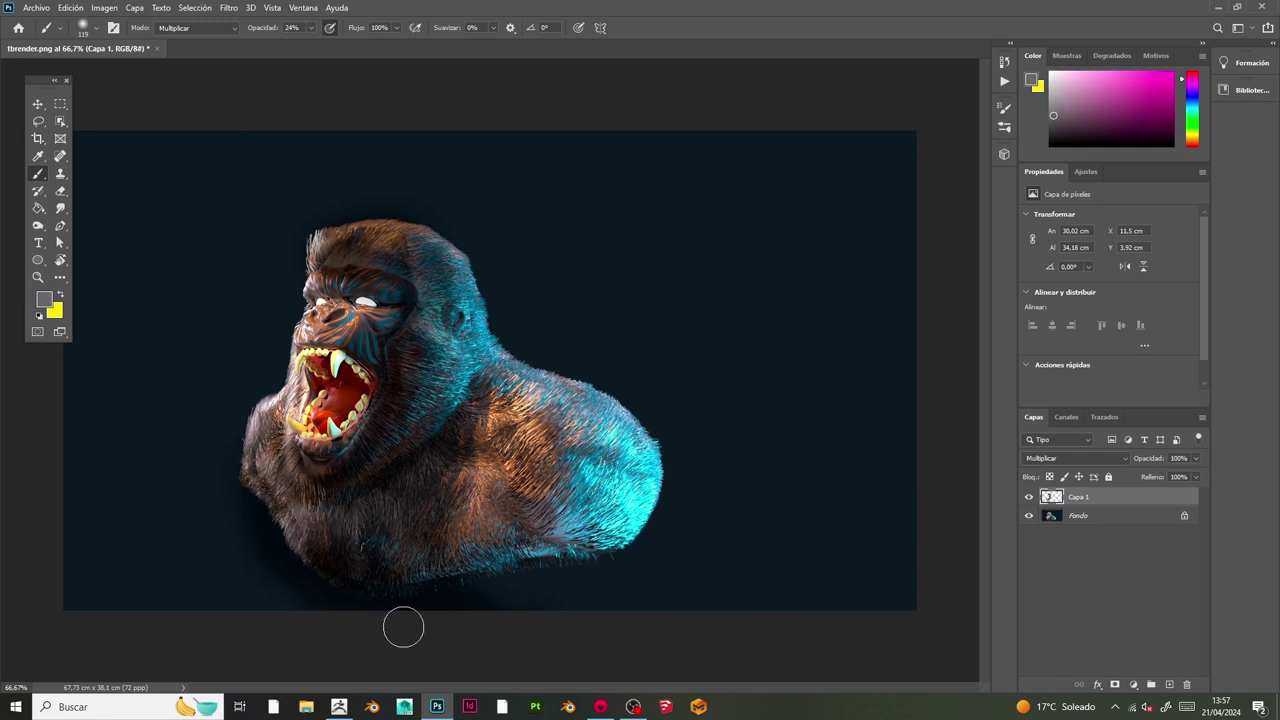
Step: Toggle the painted shading layer's visibility to compare the render with and without it
click(1030, 498)
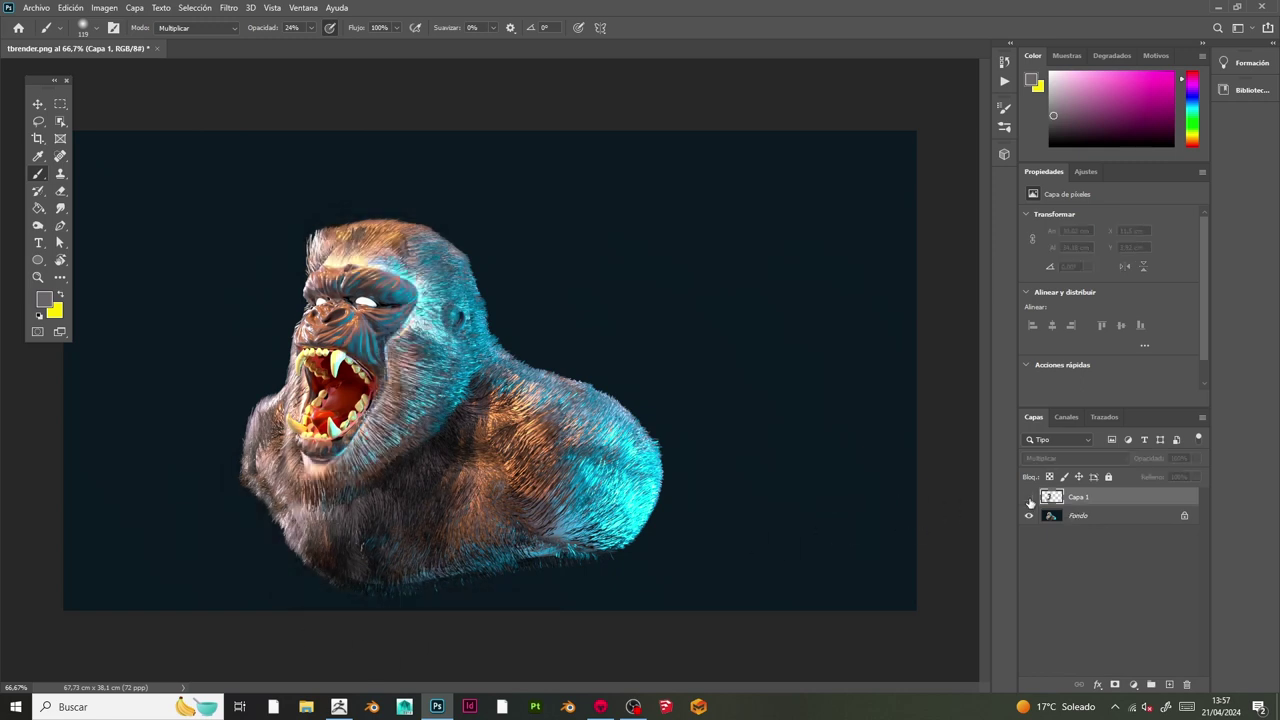
click(1029, 497)
click(1029, 497)
click(1029, 497)
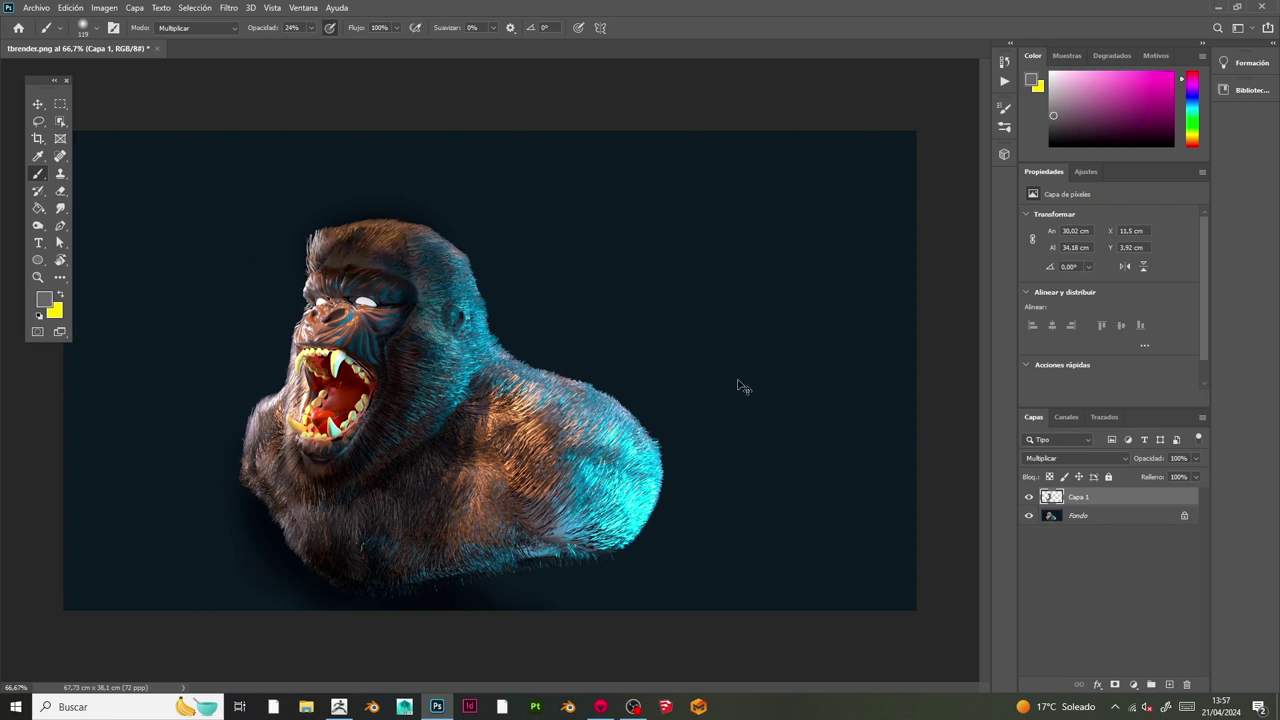
click(1029, 497)
click(1029, 497)
Step: Set the shading layer's opacity to 99% and float the document in its own window
drag(1181, 481, 1197, 476)
drag(139, 52, 174, 209)
click(39, 278)
drag(496, 379, 420, 383)
drag(571, 123, 442, 98)
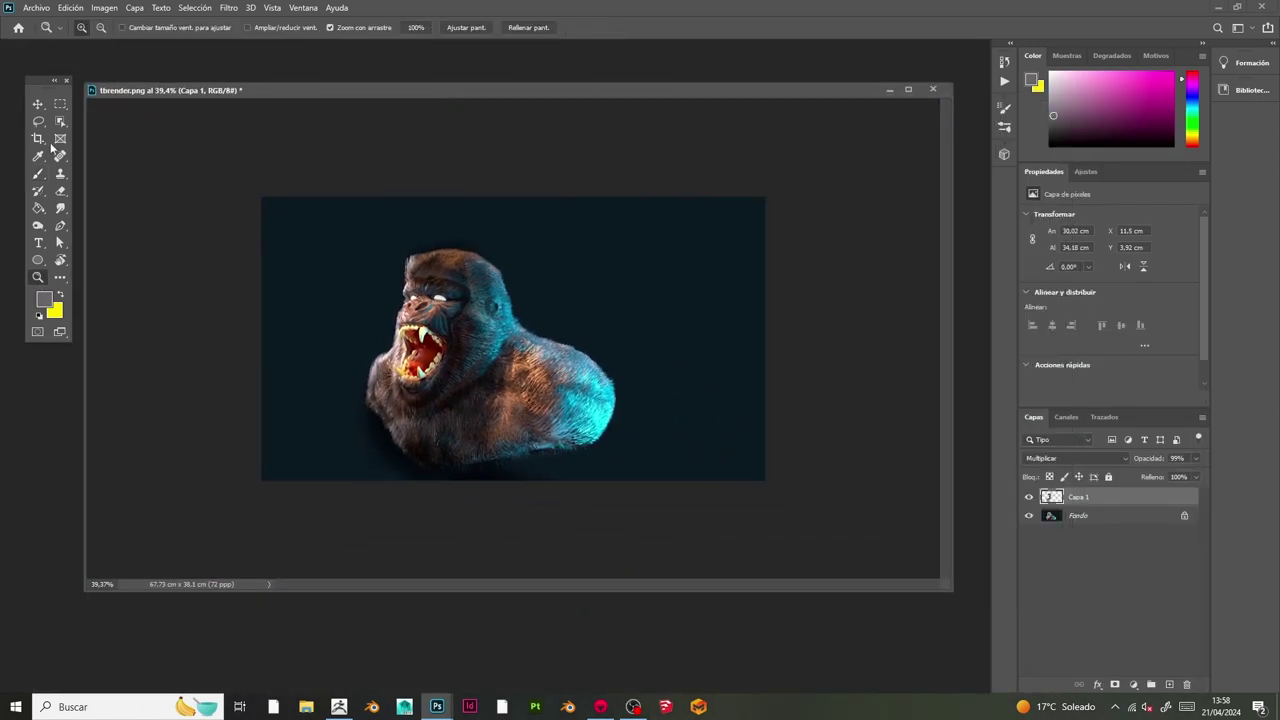
Step: Crop both sides of the image close to the gorilla bust, to about 37.8 by 38.1 cm
key(c)
drag(268, 353, 288, 336)
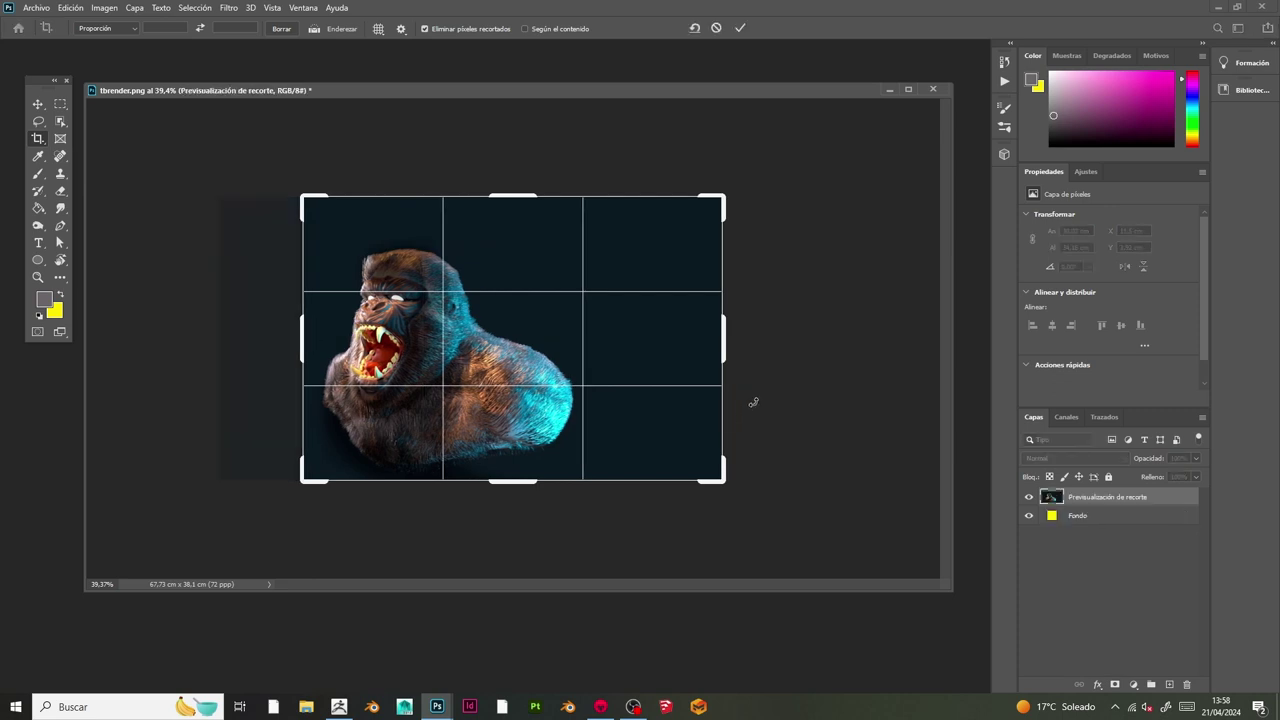
drag(723, 345, 650, 360)
key(Return)
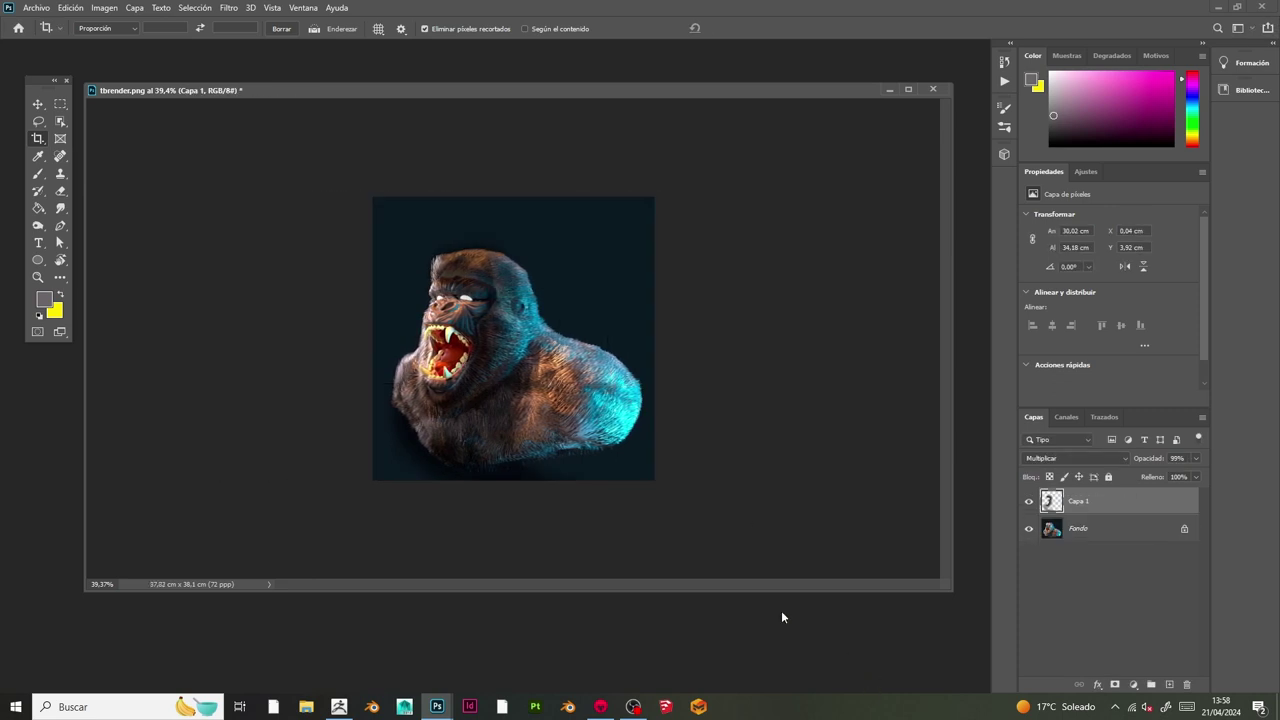
Step: Apply a Gaussian blur with a radius of 12.5 pixels to the painted shading layer
click(229, 8)
mouse_move(303, 168)
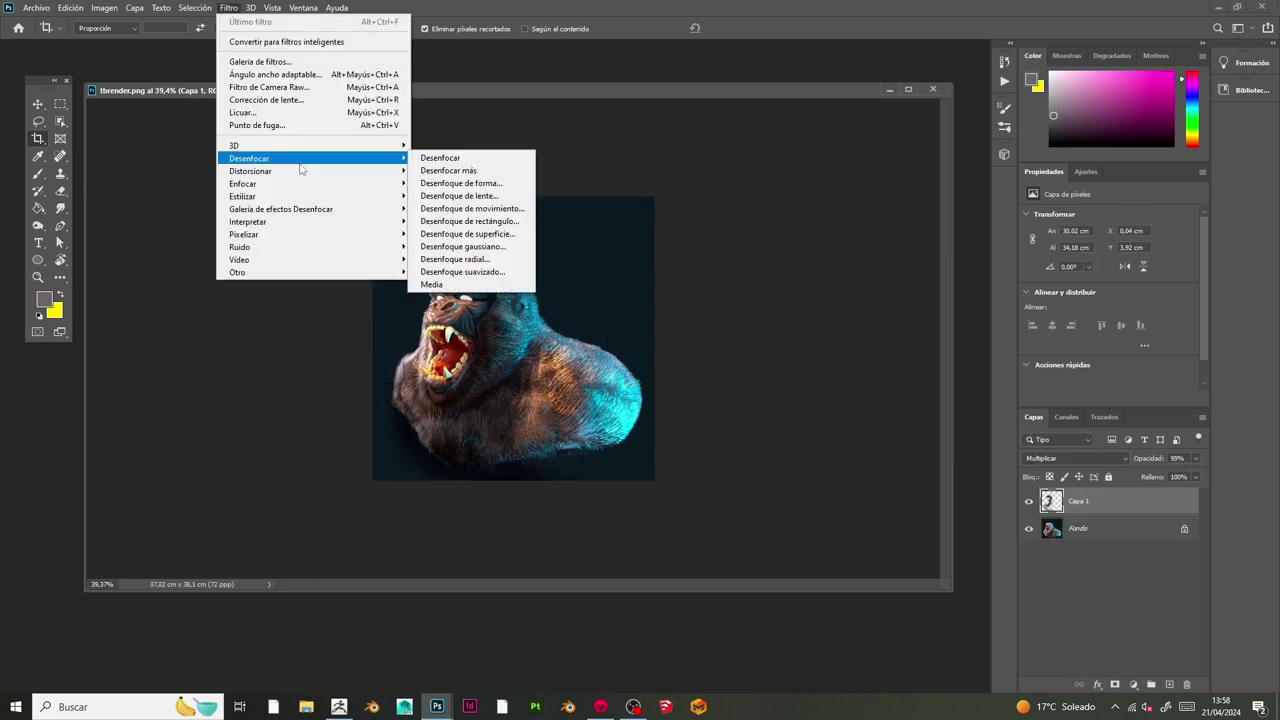
click(470, 249)
drag(1009, 430, 1008, 437)
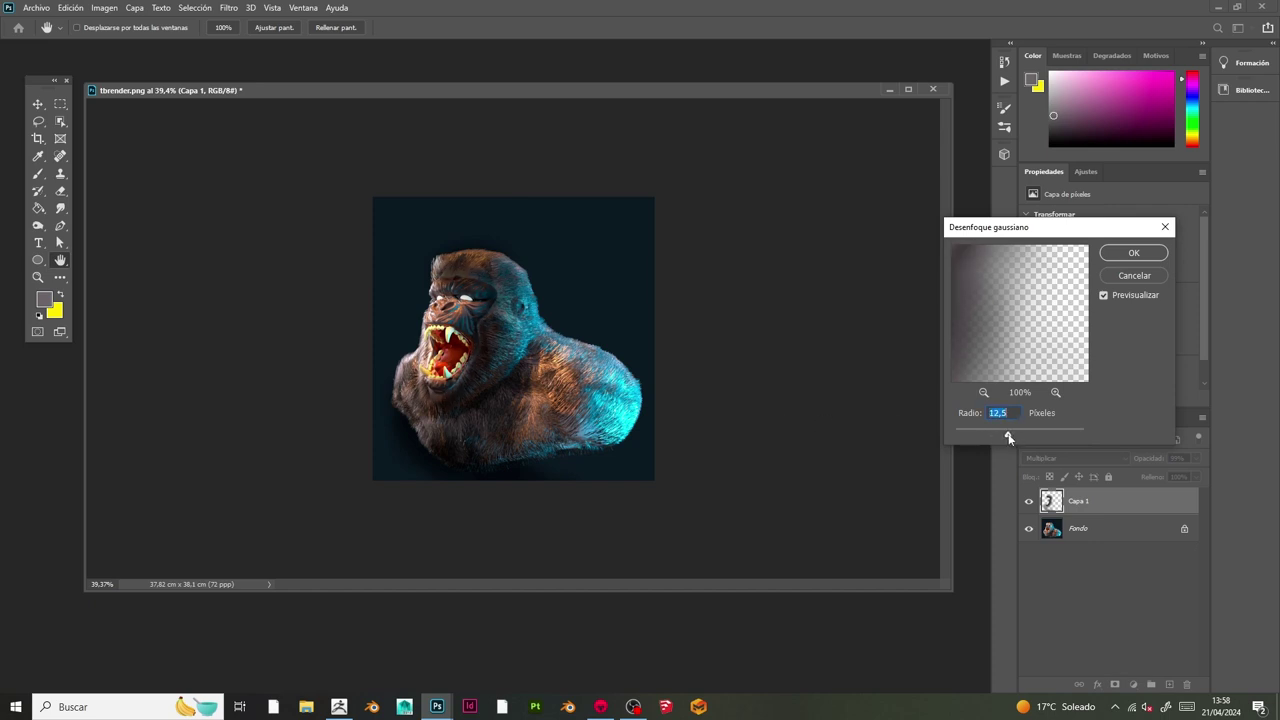
click(1130, 256)
Step: Flatten the shading layer and the render into a single background layer
key(c)
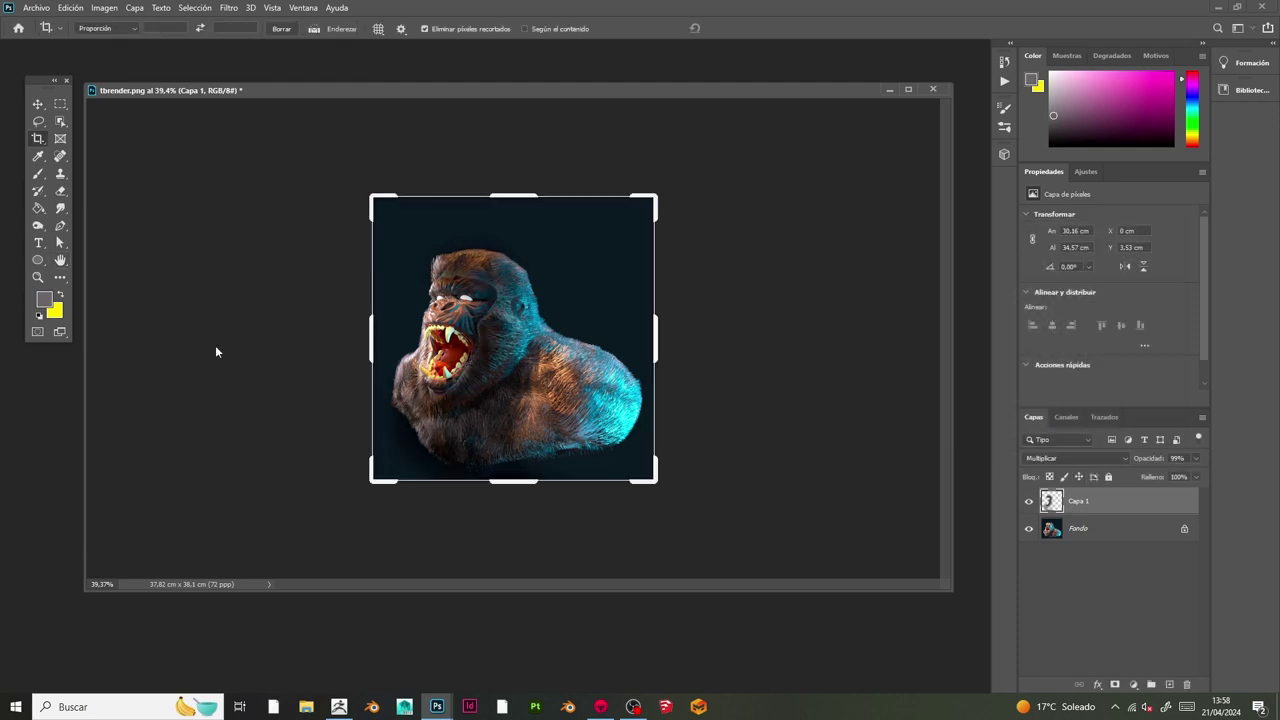
click(41, 277)
mouse_move(458, 393)
mouse_down()
mouse_move(501, 416)
mouse_move(443, 385)
mouse_move(514, 406)
mouse_move(470, 390)
mouse_up()
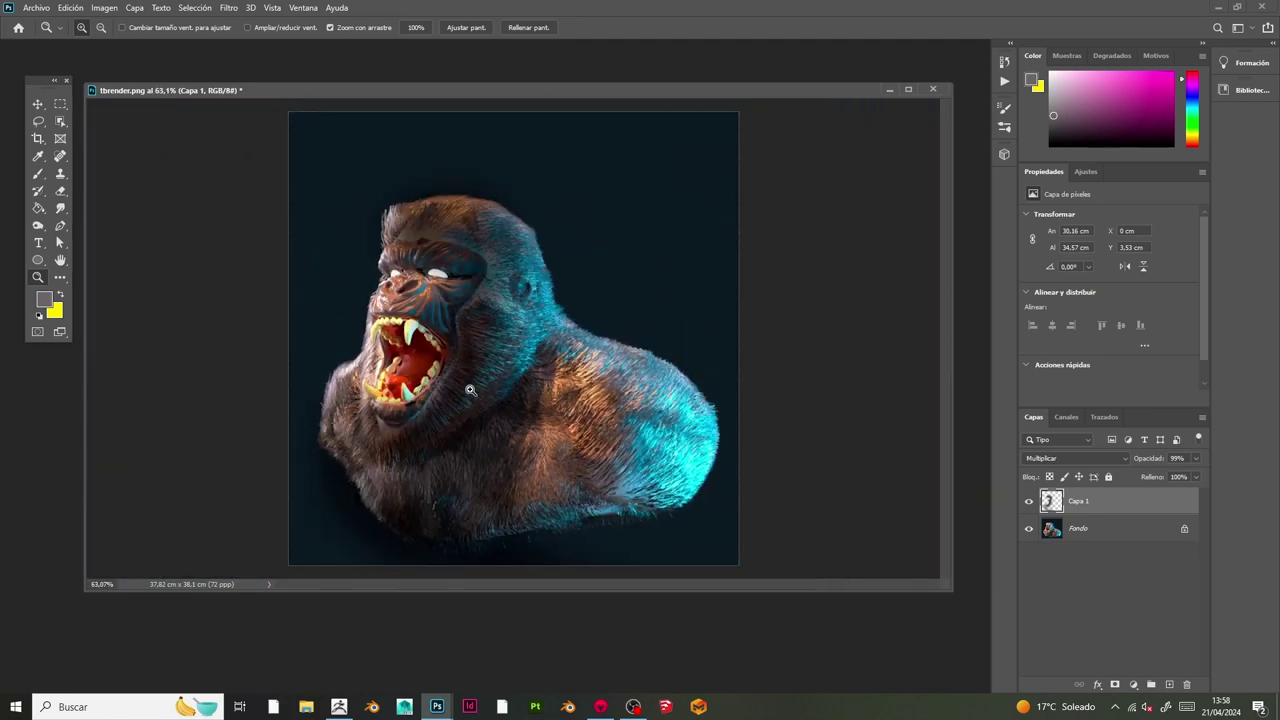
drag(450, 338, 480, 355)
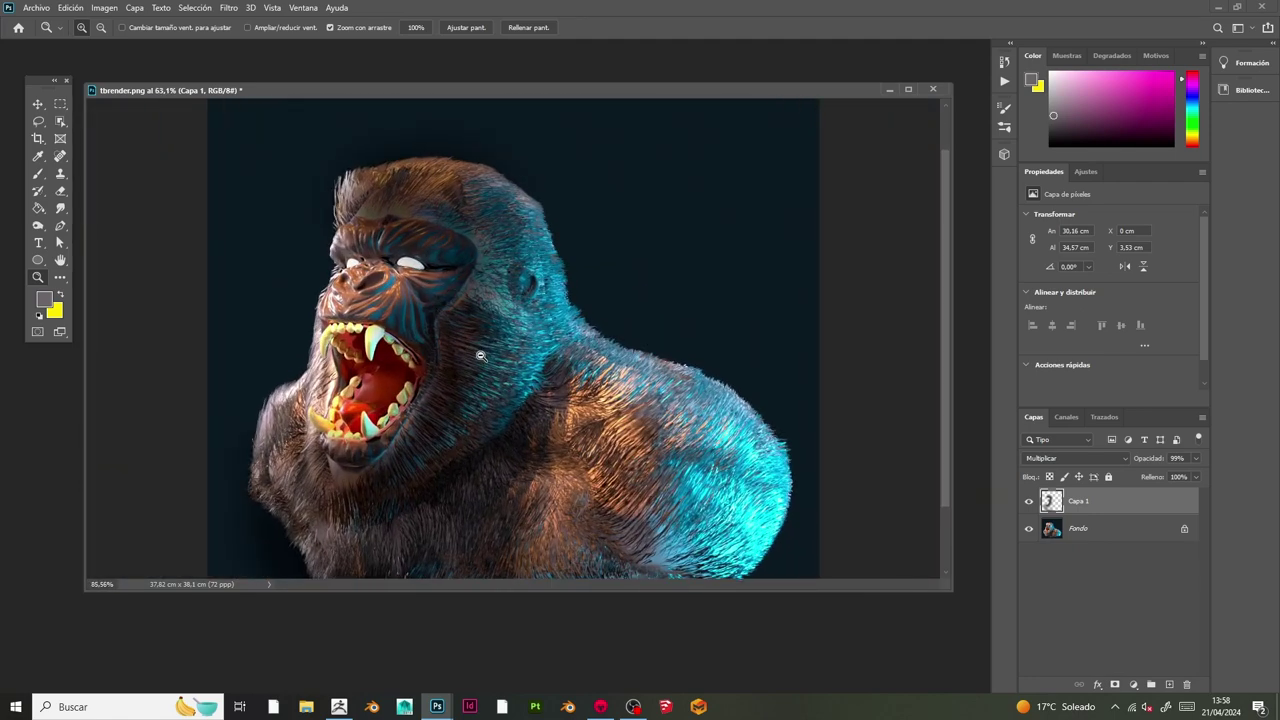
click(134, 7)
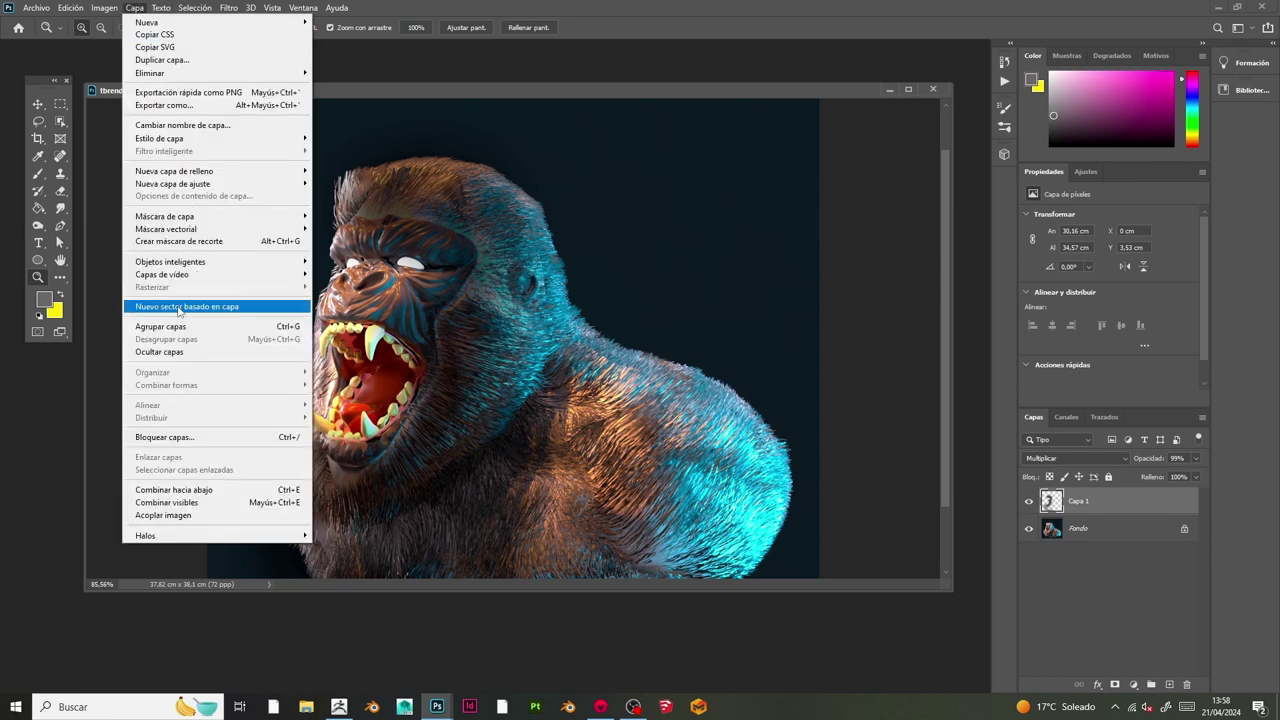
click(165, 514)
Step: Lasso a small patch of forehead fur, about 2.4 cm square, and copy it to a new layer
click(40, 122)
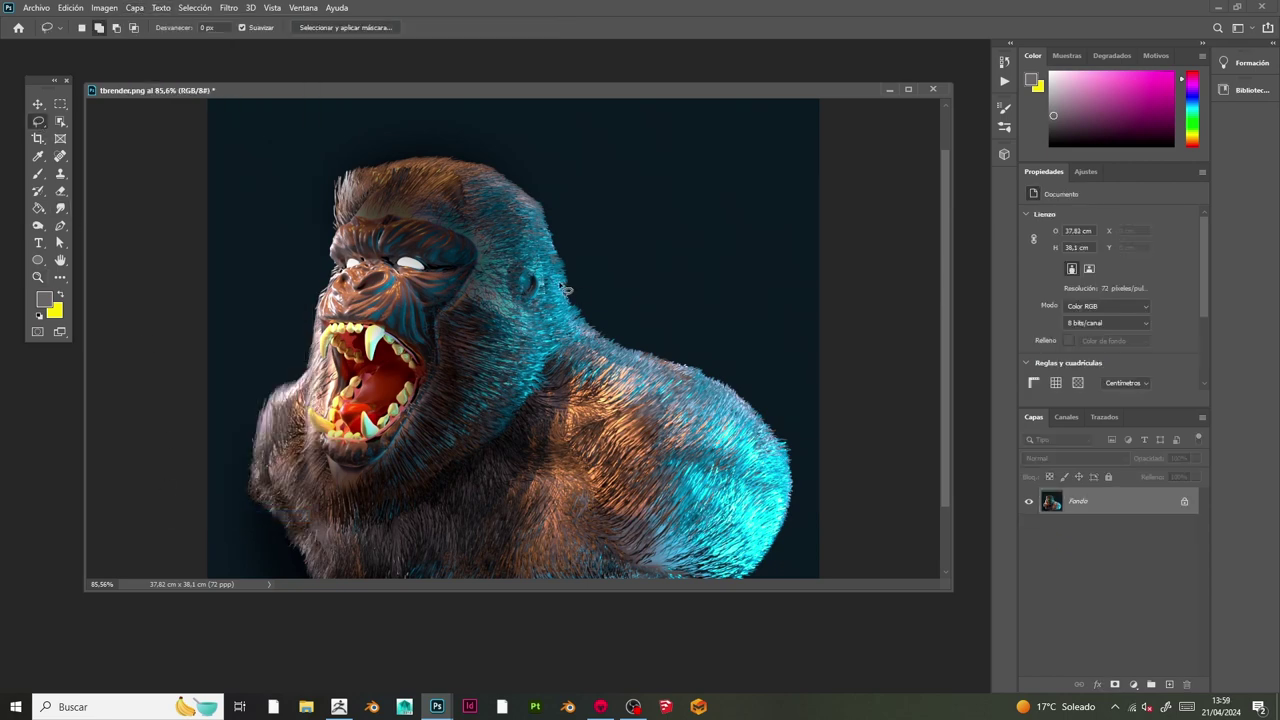
mouse_move(420, 194)
mouse_down()
mouse_move(383, 200)
mouse_move(428, 192)
mouse_up()
key(ctrl+j)
key(v)
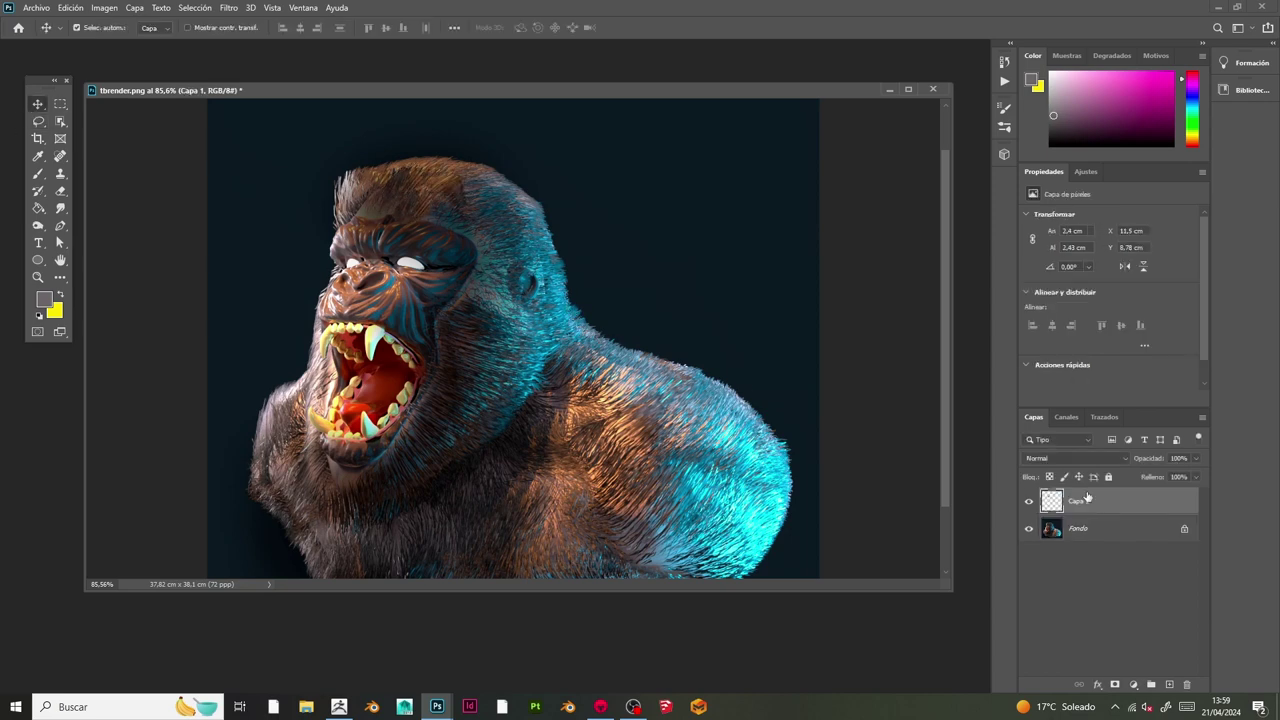
Step: Duplicate the fur patch layer and move the copy across the forehead over the bare area above the brow
right_click(1087, 498)
click(940, 224)
key(Return)
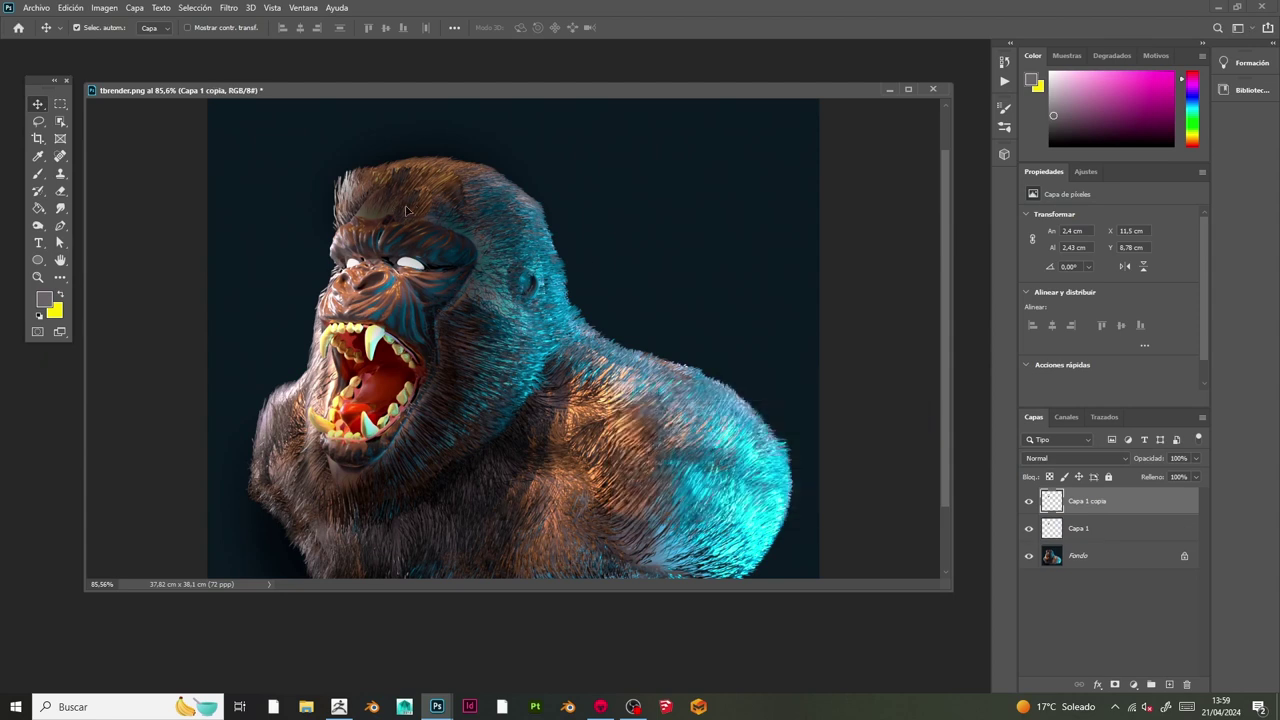
drag(406, 210, 361, 209)
key(s)
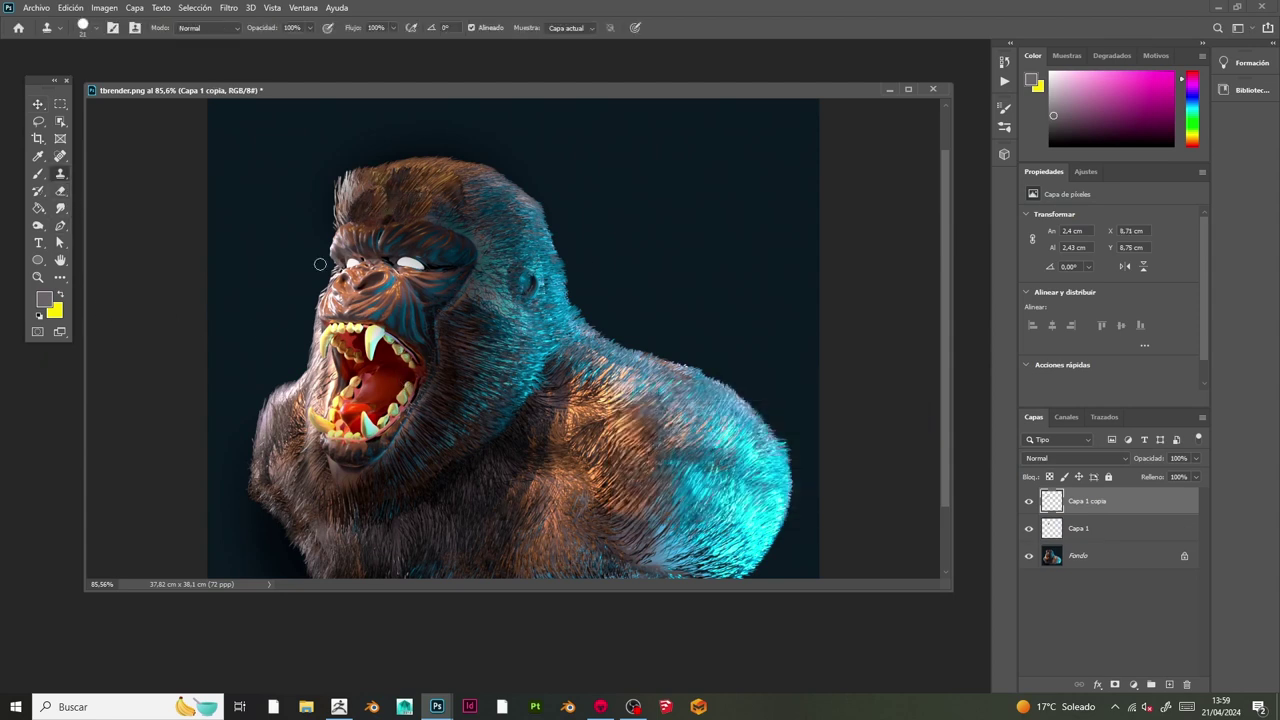
click(337, 229)
click(645, 276)
Step: Merge the two fur patch layers into one layer
click(60, 190)
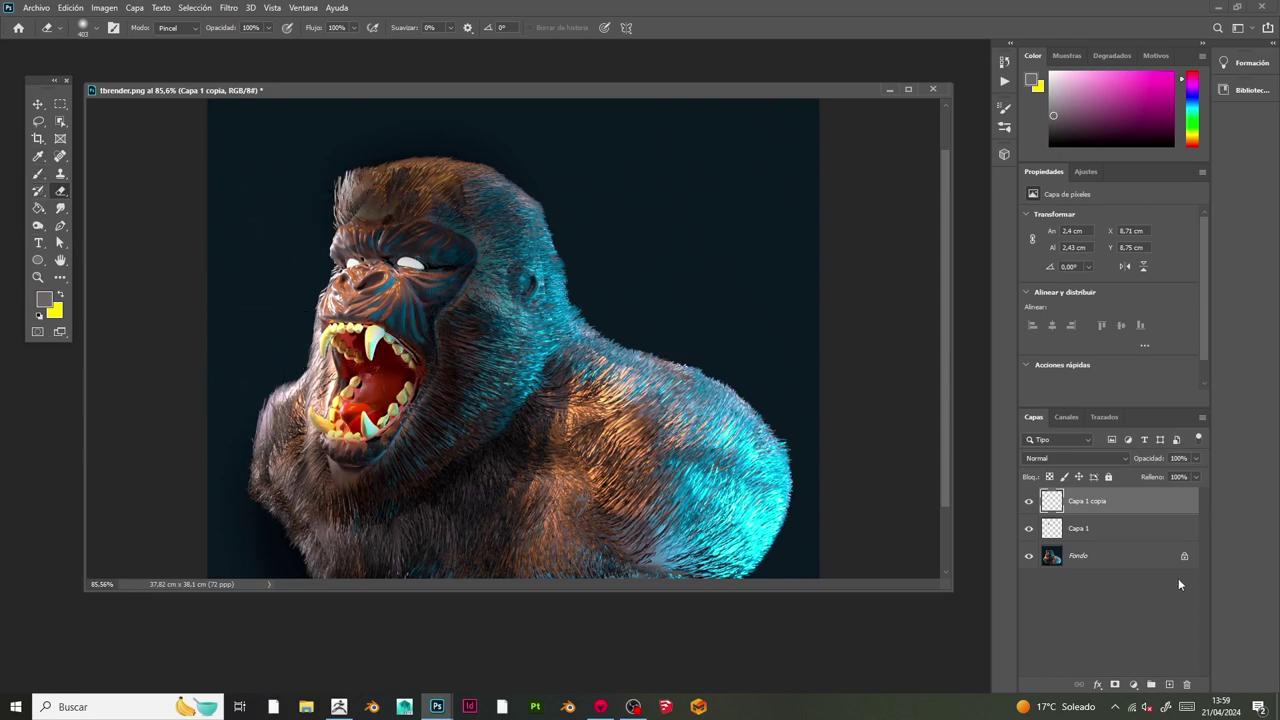
shift+click(1115, 537)
key(ctrl+e)
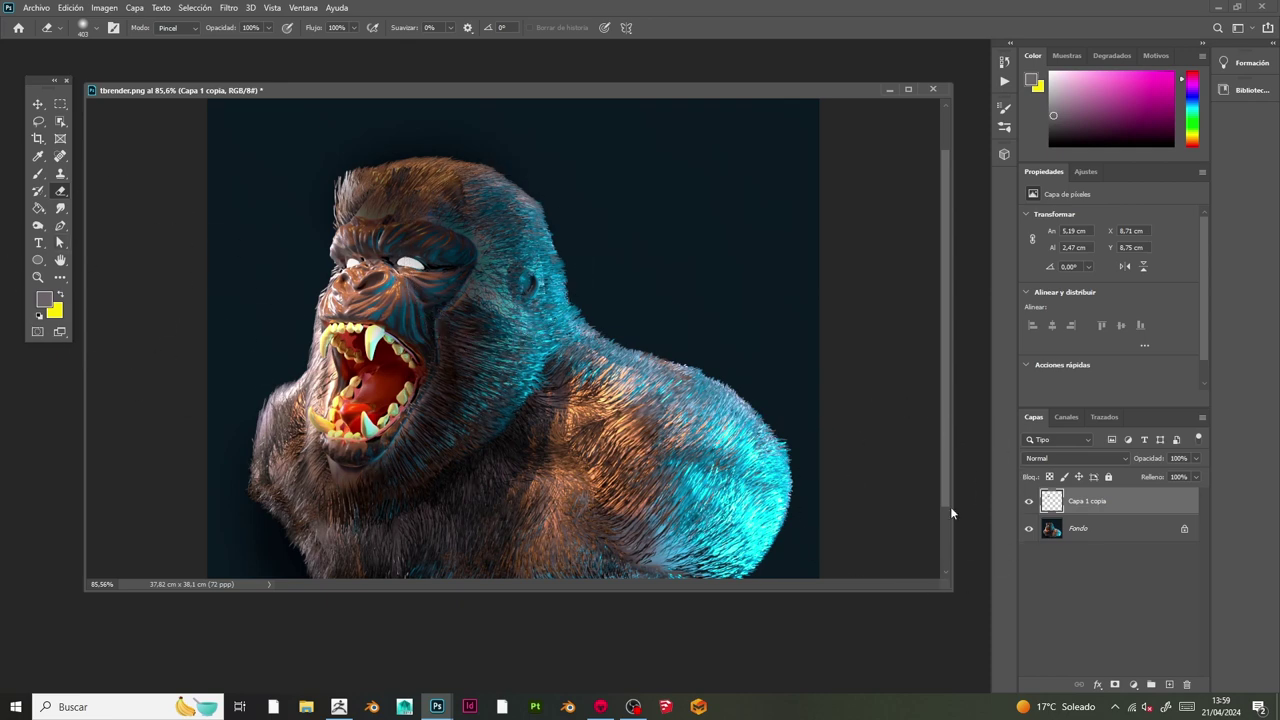
Step: Duplicate the merged fur patch layer and move the copy to the front edge of the forehead
right_click(1088, 506)
click(920, 201)
click(894, 415)
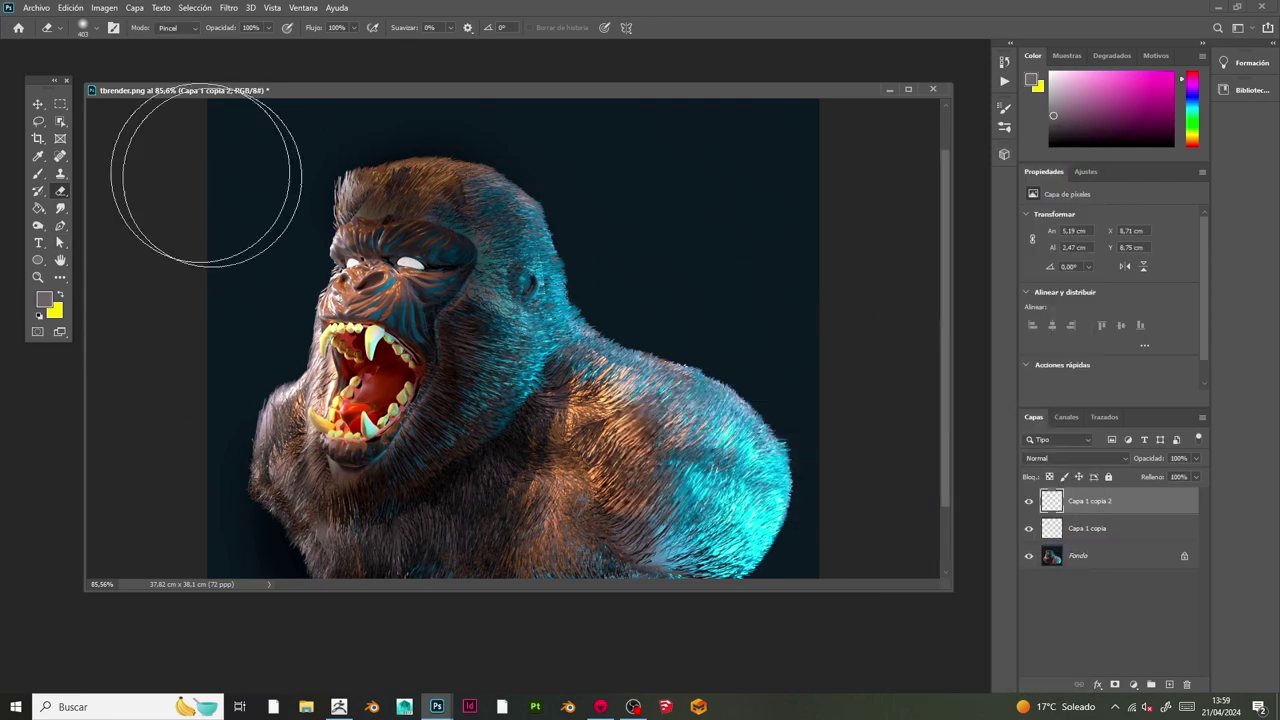
key(v)
drag(425, 213, 345, 303)
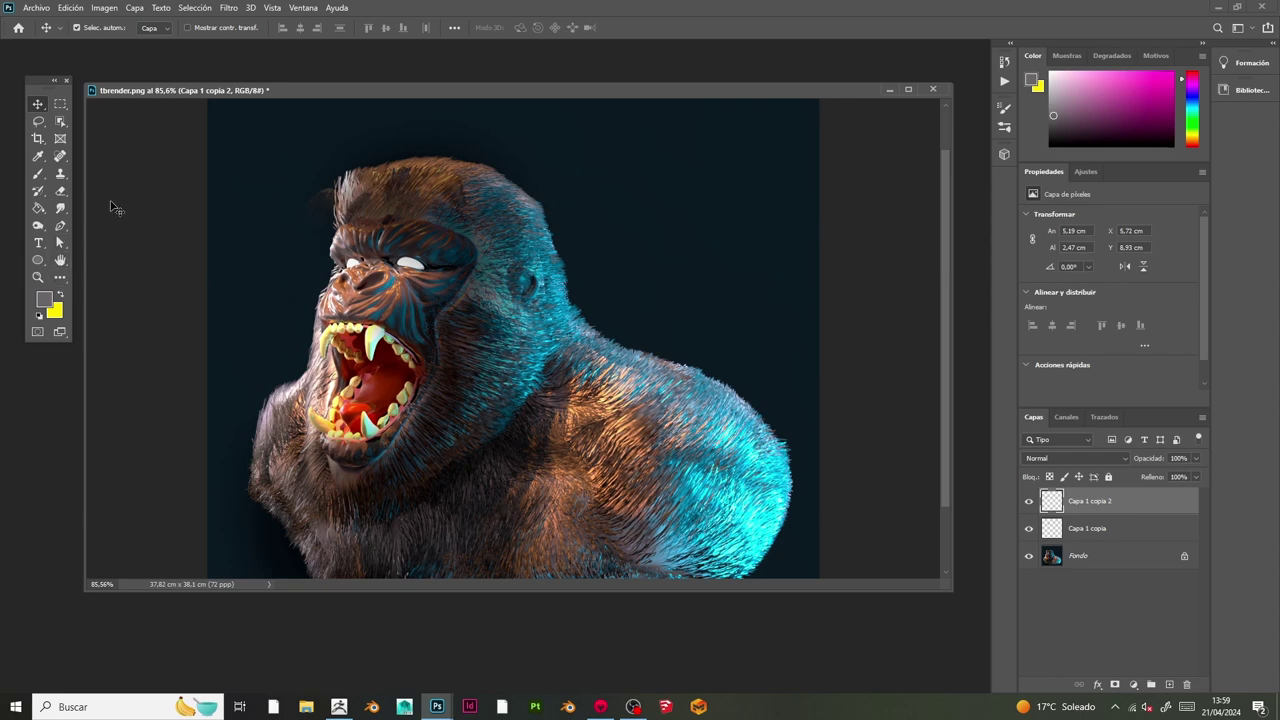
Step: Blend the copied fur patch into the forehead with the Eraser at a size of 128 px
click(58, 195)
right_click(497, 291)
click(618, 259)
click(404, 213)
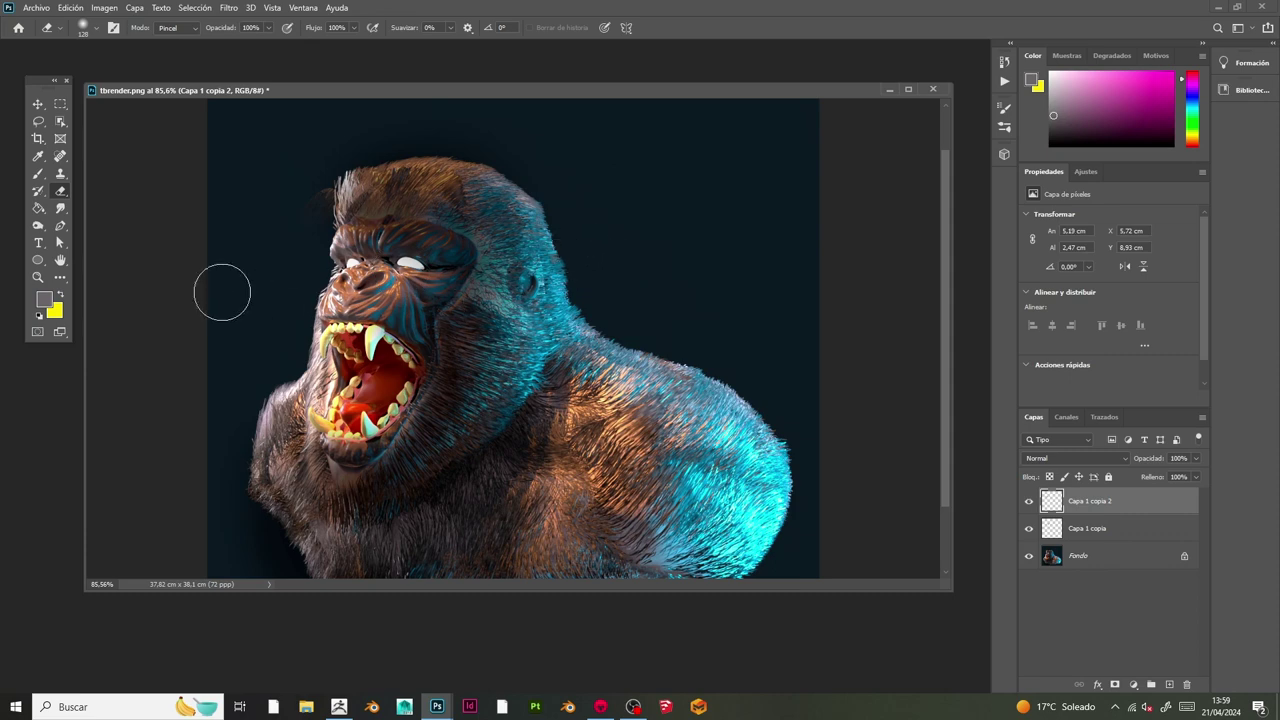
Step: Duplicate the fur patch once more, move the copy to the upper forehead, and flatten the image
right_click(1092, 507)
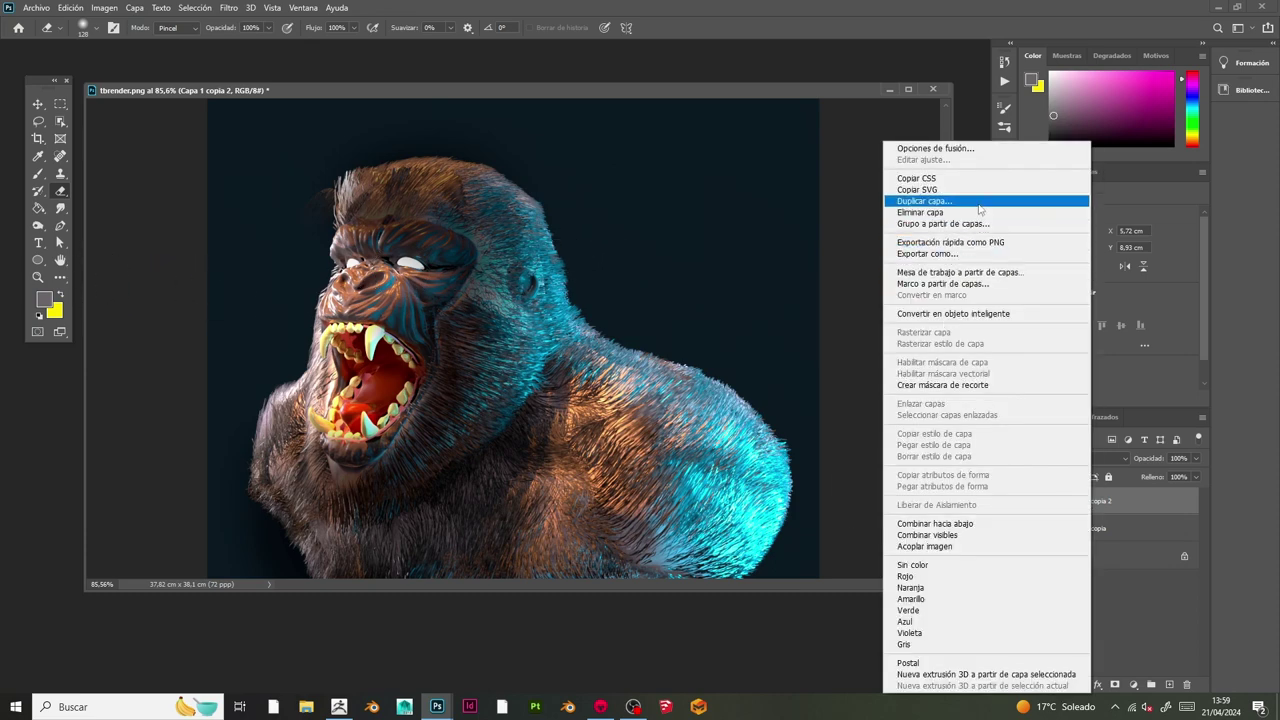
click(979, 204)
click(890, 414)
click(38, 104)
drag(338, 208, 437, 172)
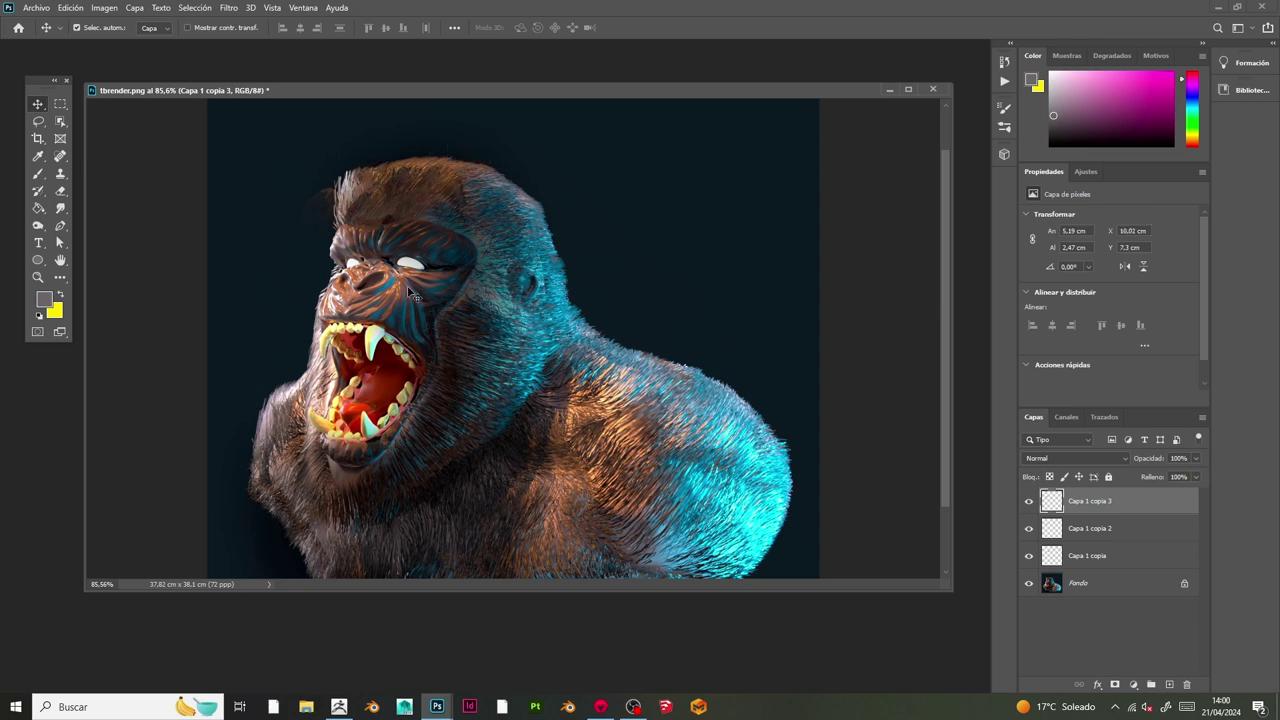
click(133, 8)
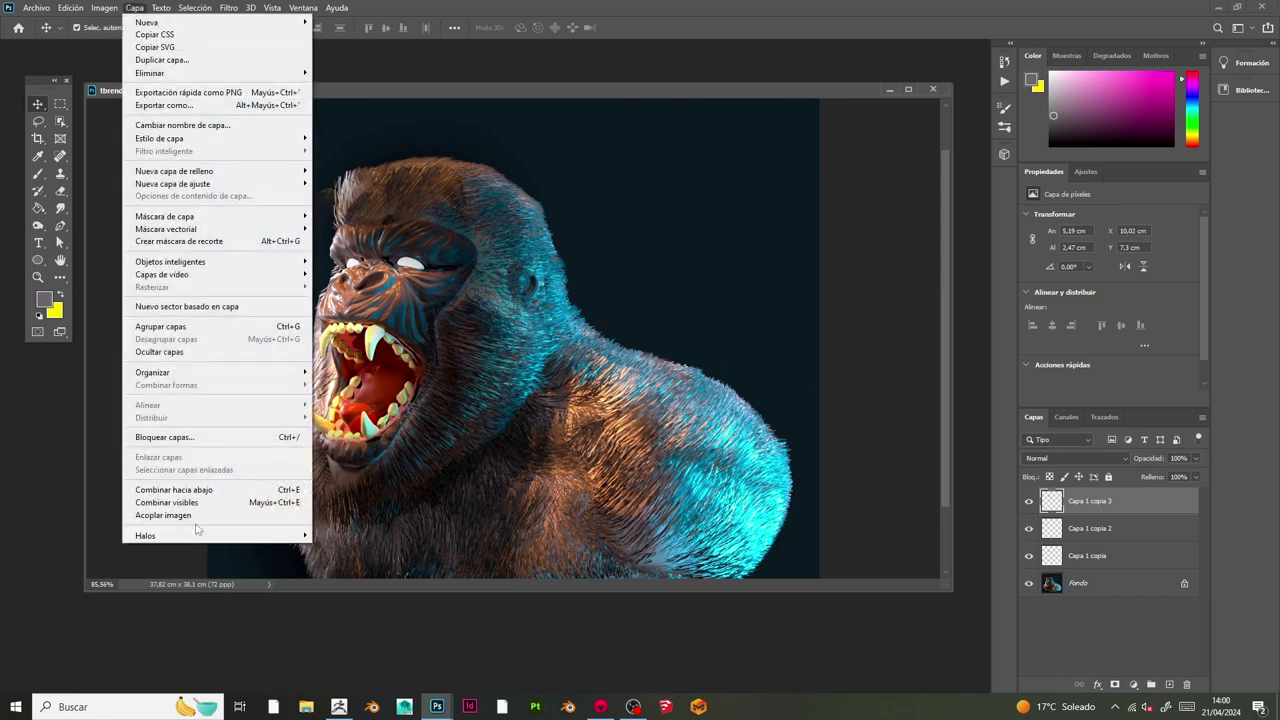
click(286, 513)
Step: Lasso a fur patch of about 2.2 by 4.3 cm on the shoulder beside the chin and copy it to a new layer
click(38, 278)
mouse_move(494, 353)
mouse_down()
mouse_move(405, 353)
mouse_move(506, 353)
mouse_up()
scroll(505, 353, up, 3)
mouse_move(366, 258)
mouse_down()
mouse_move(397, 278)
mouse_move(337, 243)
mouse_move(376, 260)
mouse_up()
drag(446, 337, 417, 329)
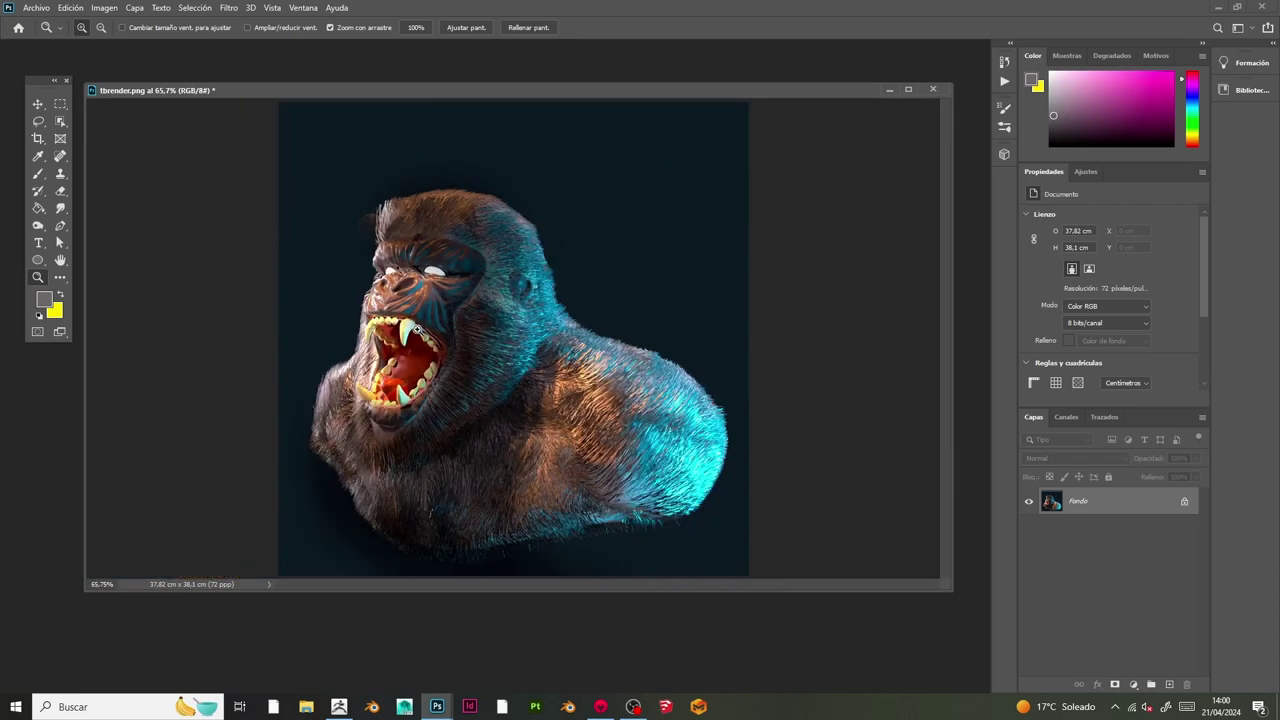
drag(423, 427, 408, 477)
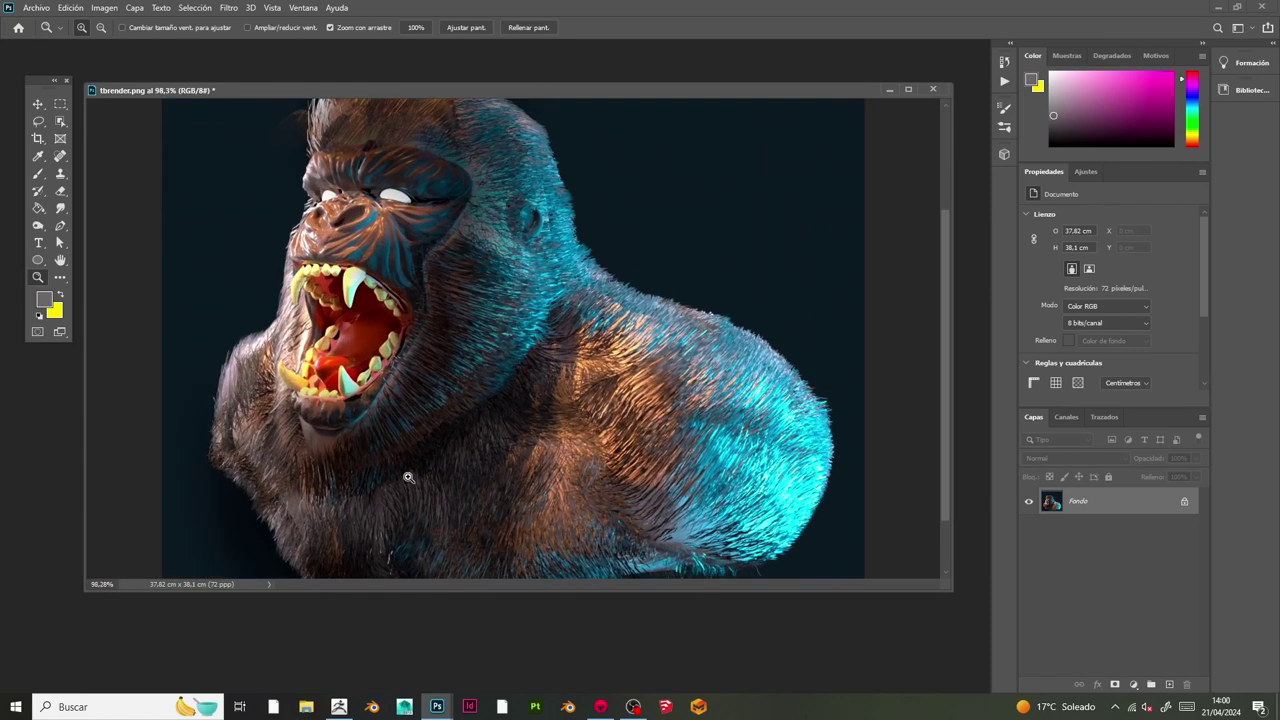
scroll(395, 408, up, 2)
click(39, 121)
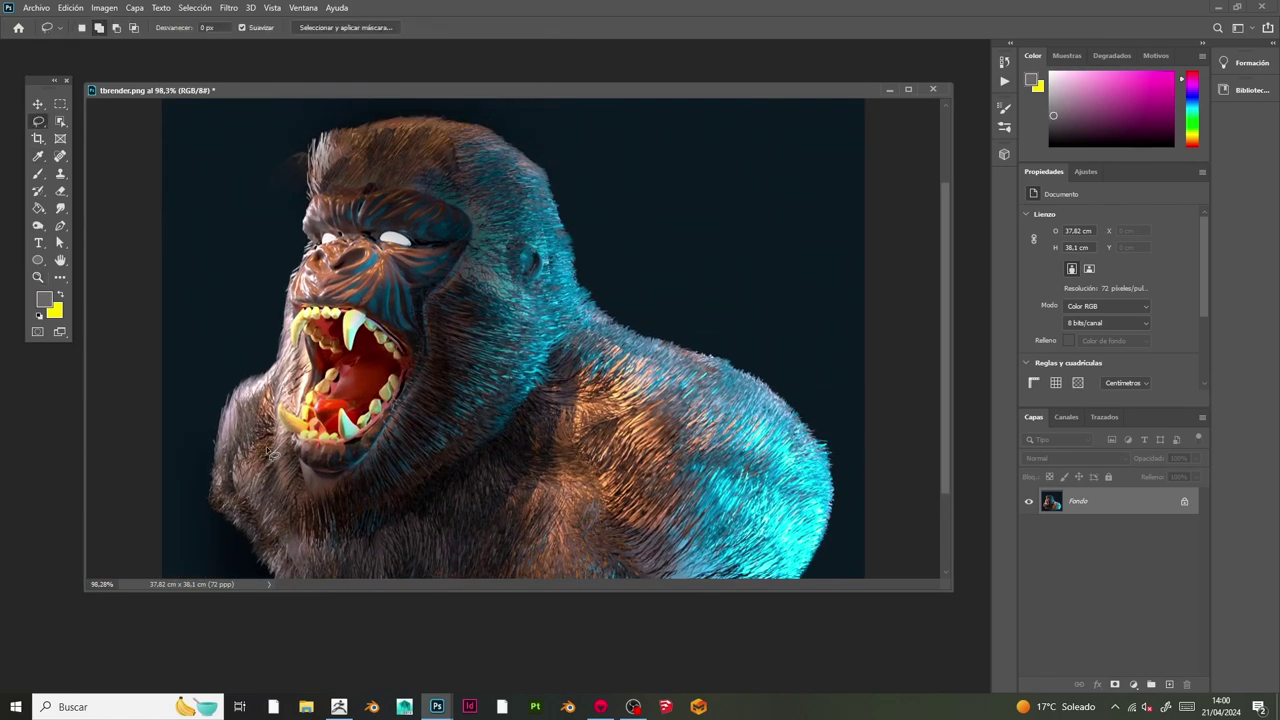
key(ctrl+j)
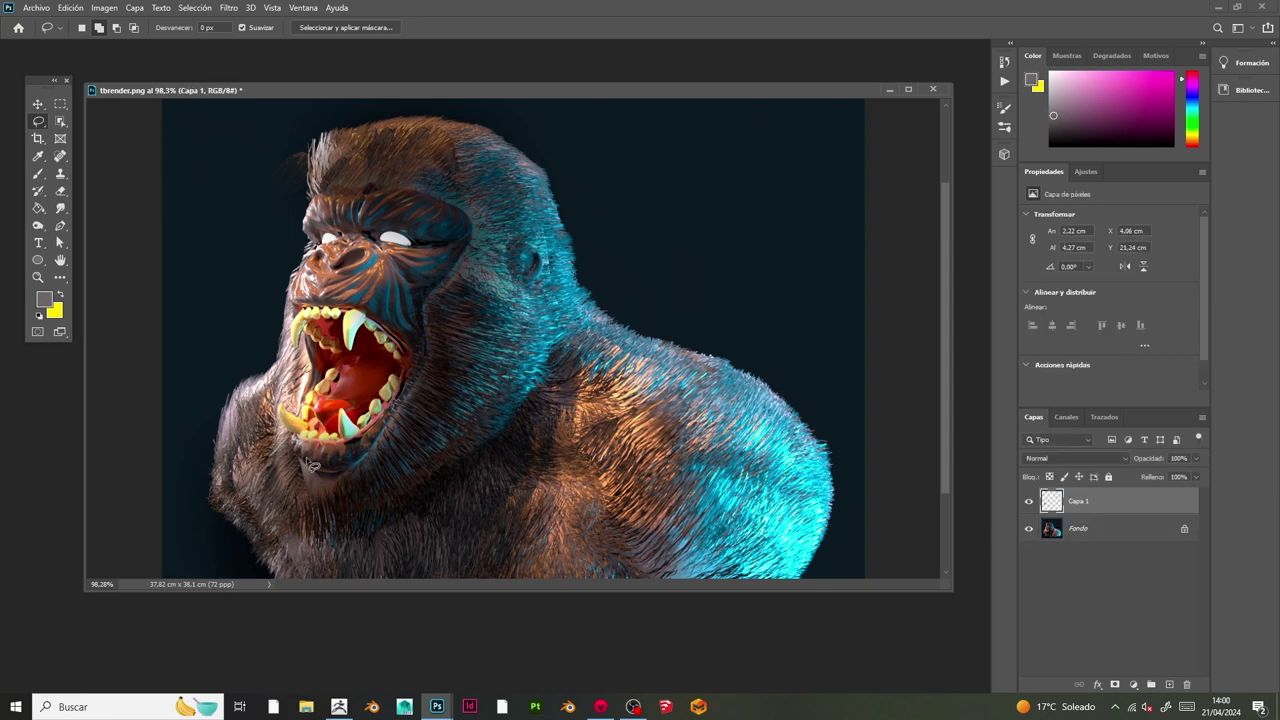
Step: Move the shoulder fur patch onto the front of the forehead and free-transform it to about 3 by 4.3 cm
click(38, 105)
drag(259, 425, 343, 170)
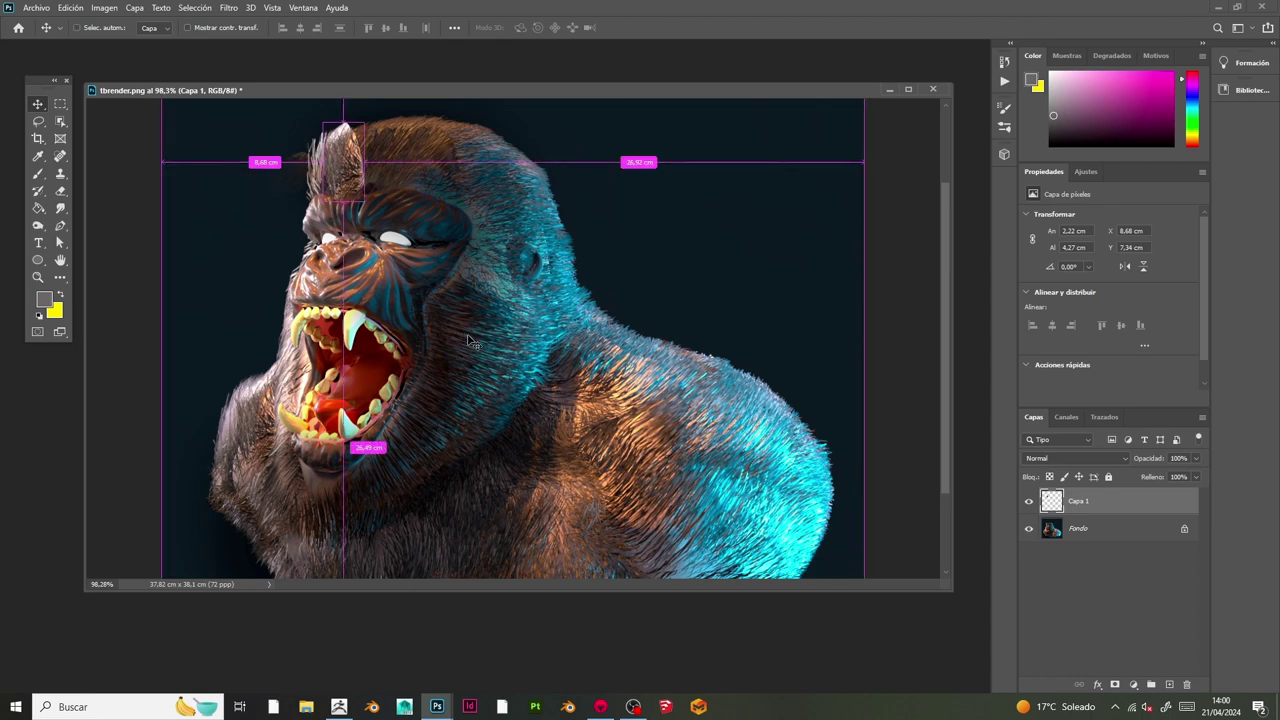
key(ctrl+t)
drag(461, 324, 439, 328)
drag(372, 128, 389, 128)
mouse_move(357, 151)
mouse_down()
mouse_move(328, 152)
mouse_move(345, 161)
mouse_up()
key(Return)
Step: Erase the edges of the fur patch, finishing with a 67 px Eraser, so it blends into the forehead
scroll(95, 220, up, 2)
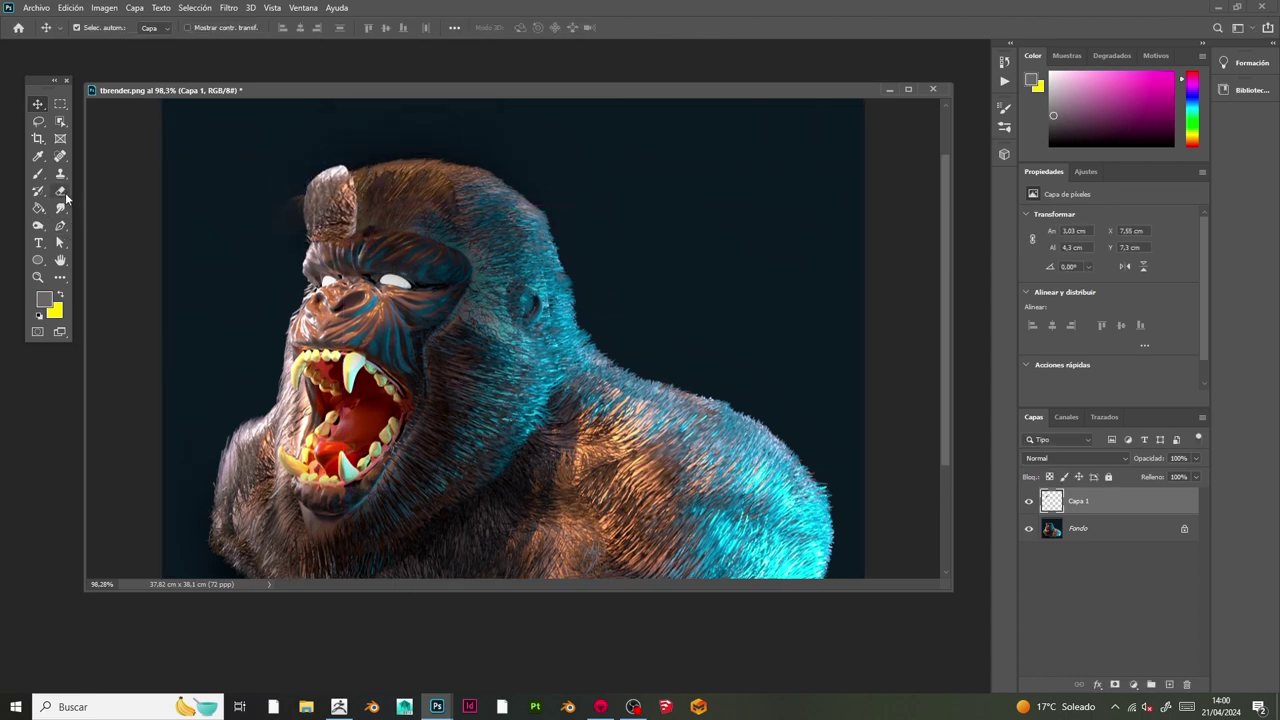
click(60, 190)
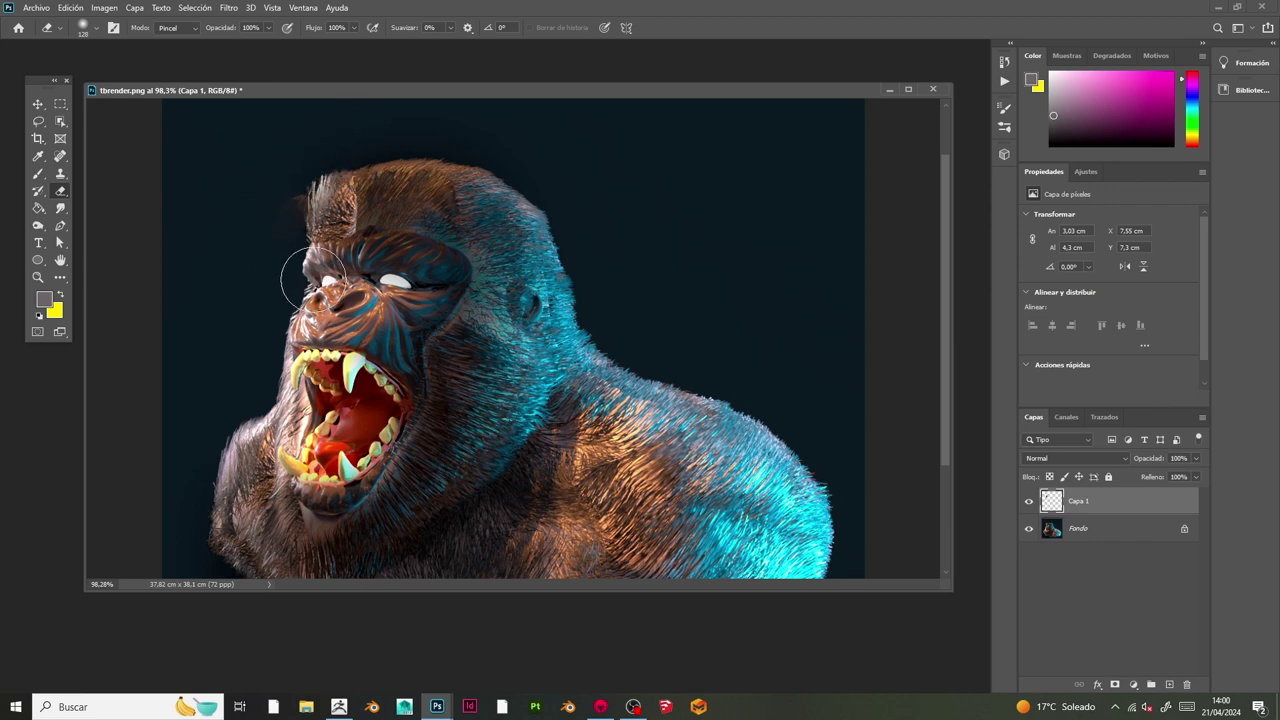
right_click(481, 221)
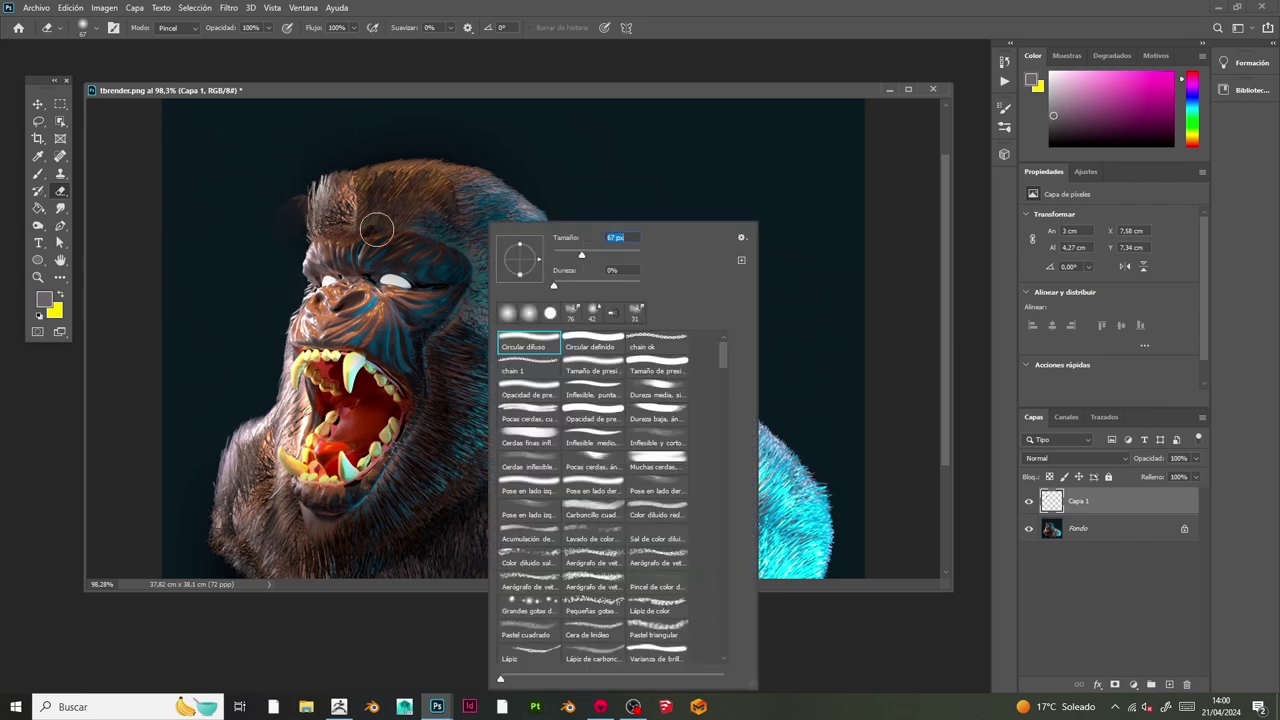
key(Return)
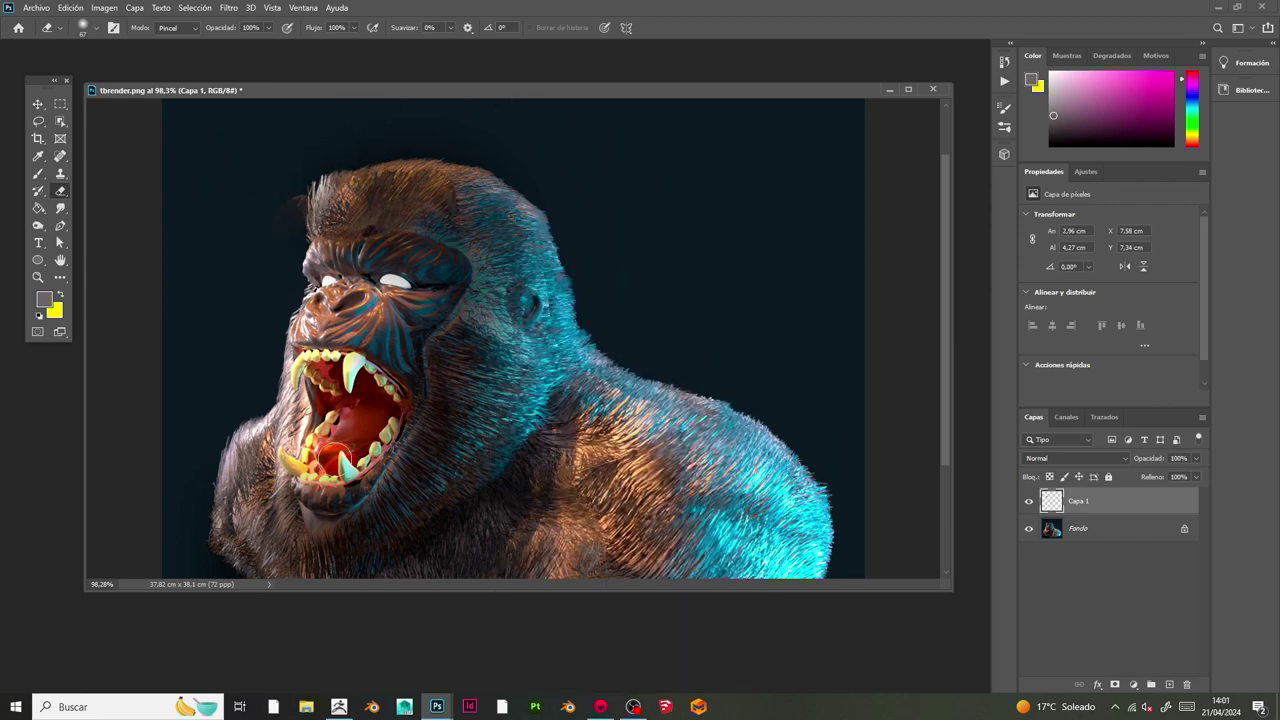
Step: Fit the whole image on screen to check the retouched forehead
click(38, 277)
right_click(511, 360)
click(534, 371)
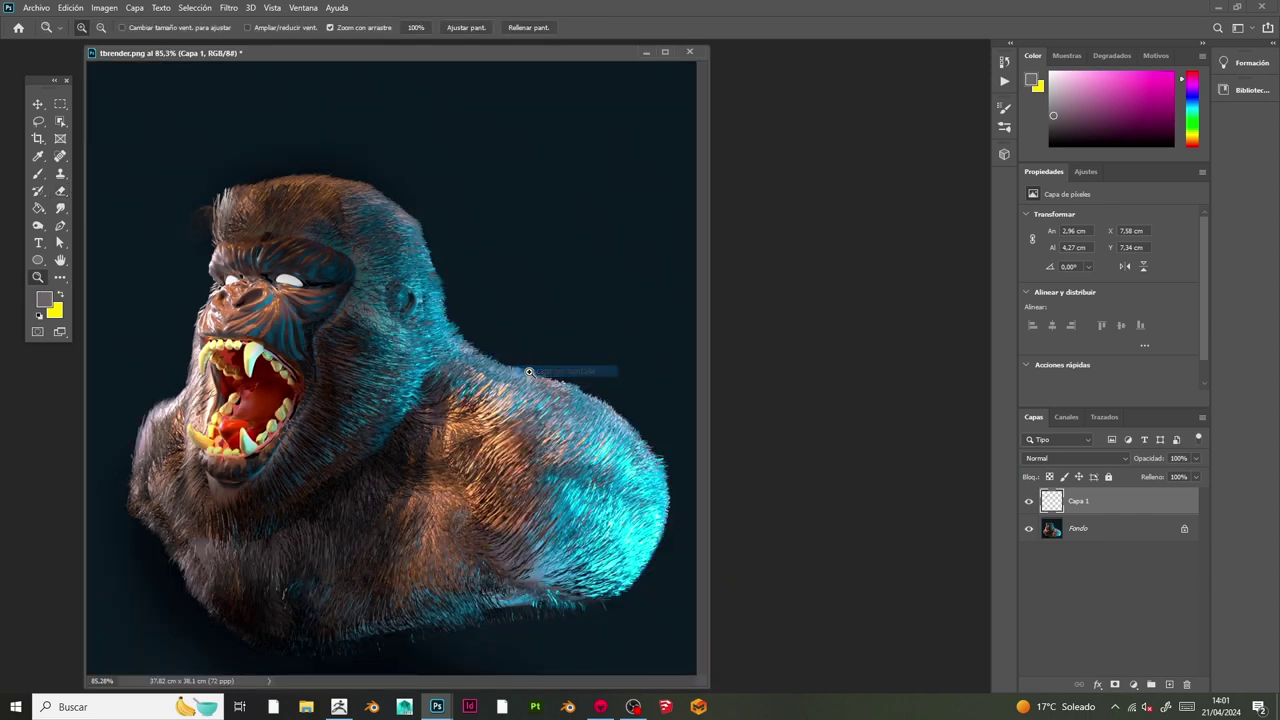